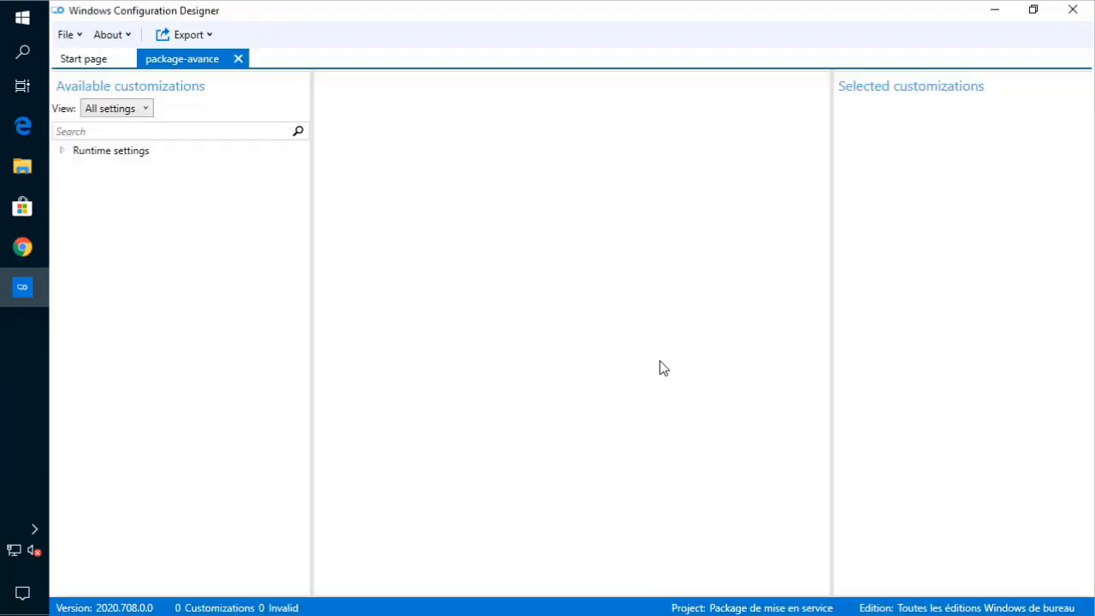
# - Open AccountManagement > UserProfilePolicies and read the DeletionPolicy and EnableProfileManager help
pyautogui.click(61, 149)
pyautogui.click(77, 167)
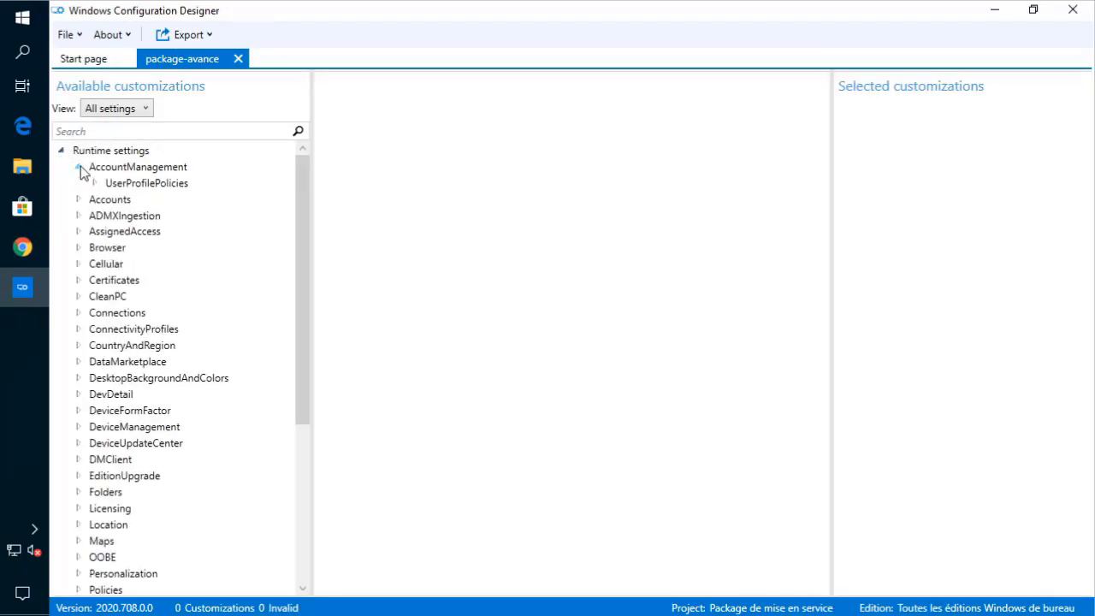
pyautogui.click(125, 185)
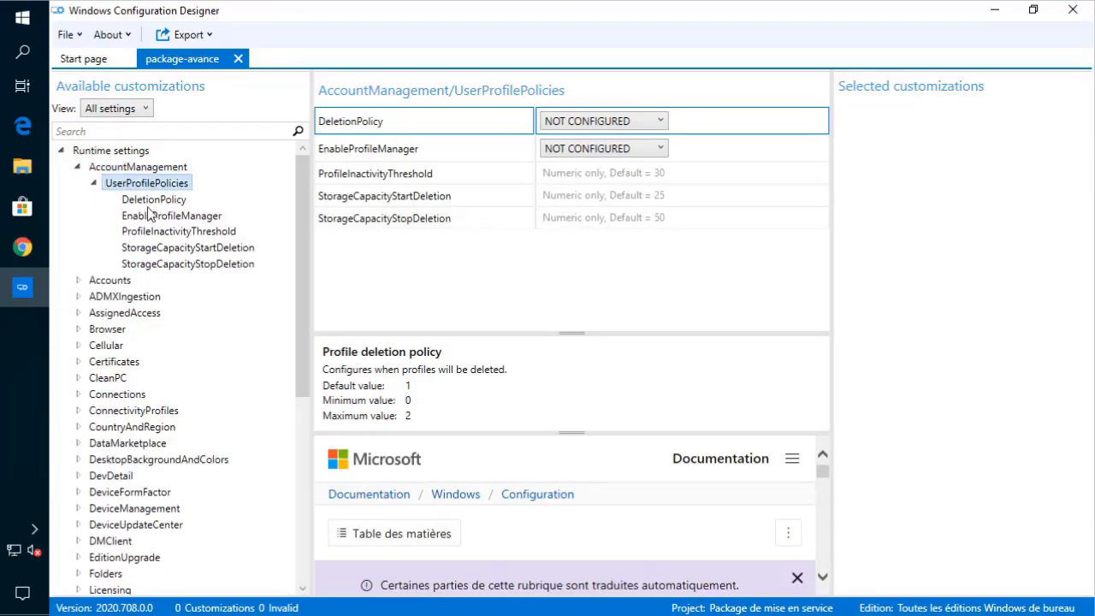
pyautogui.click(154, 202)
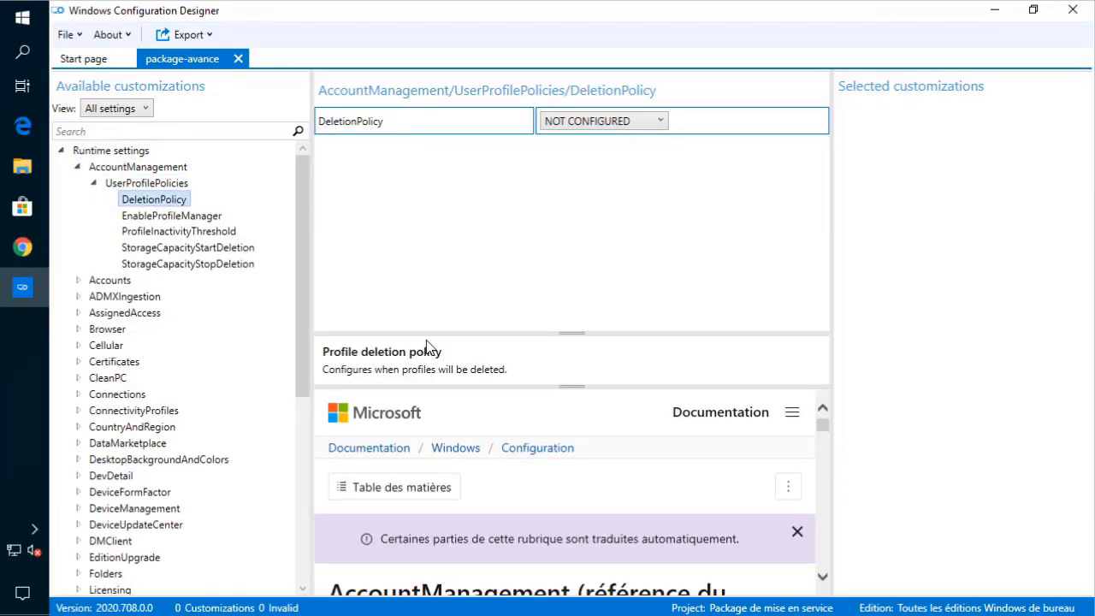
pyautogui.moveTo(567, 328); pyautogui.dragTo(596, 141)
pyautogui.scroll(-10, 548, 428)
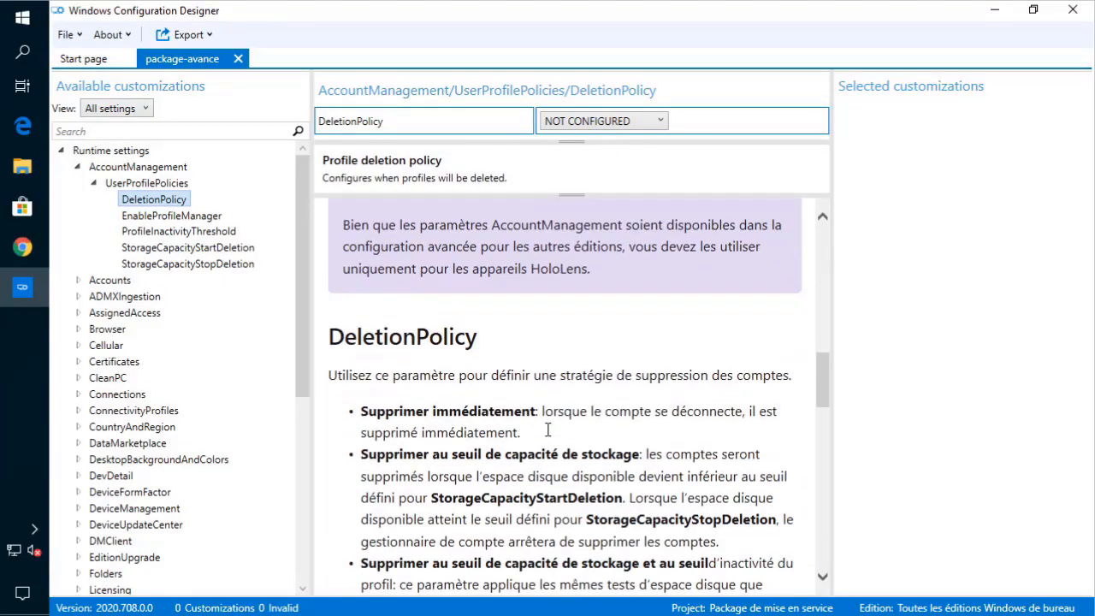
pyautogui.scroll(-1, 533, 494)
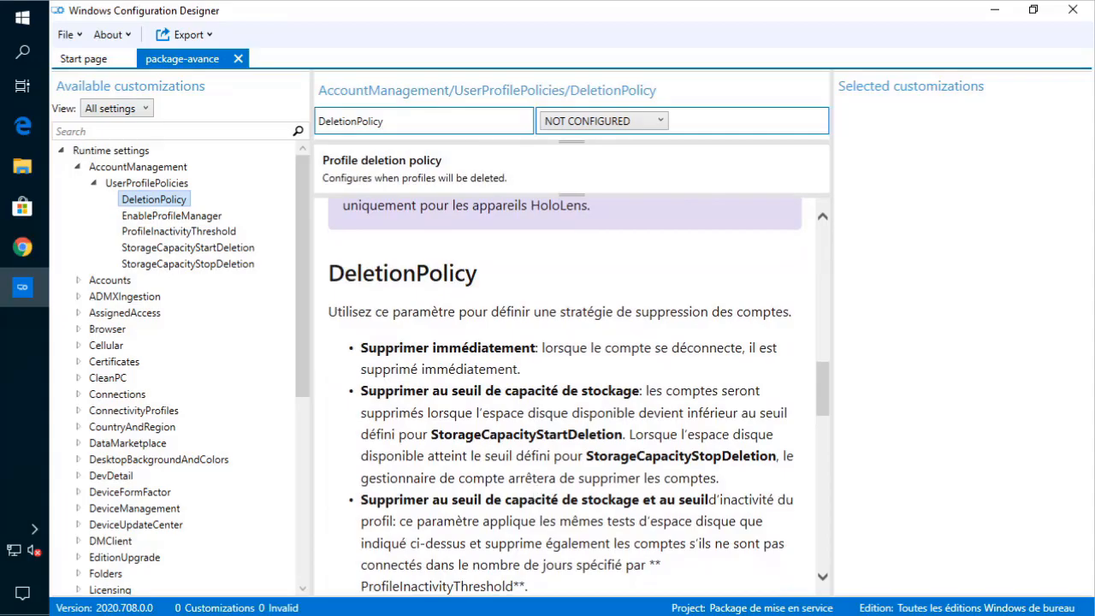
pyautogui.click(171, 215)
pyautogui.scroll(-2, 547, 428)
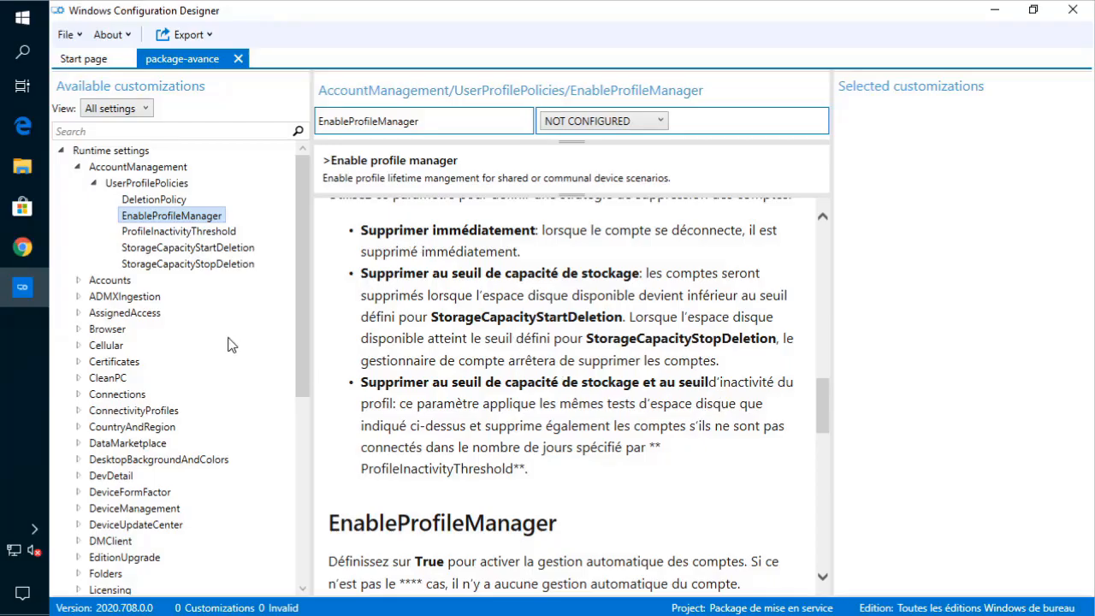
# - Collapse AccountManagement, expand the Accounts category and enlarge the settings panel
pyautogui.click(96, 183)
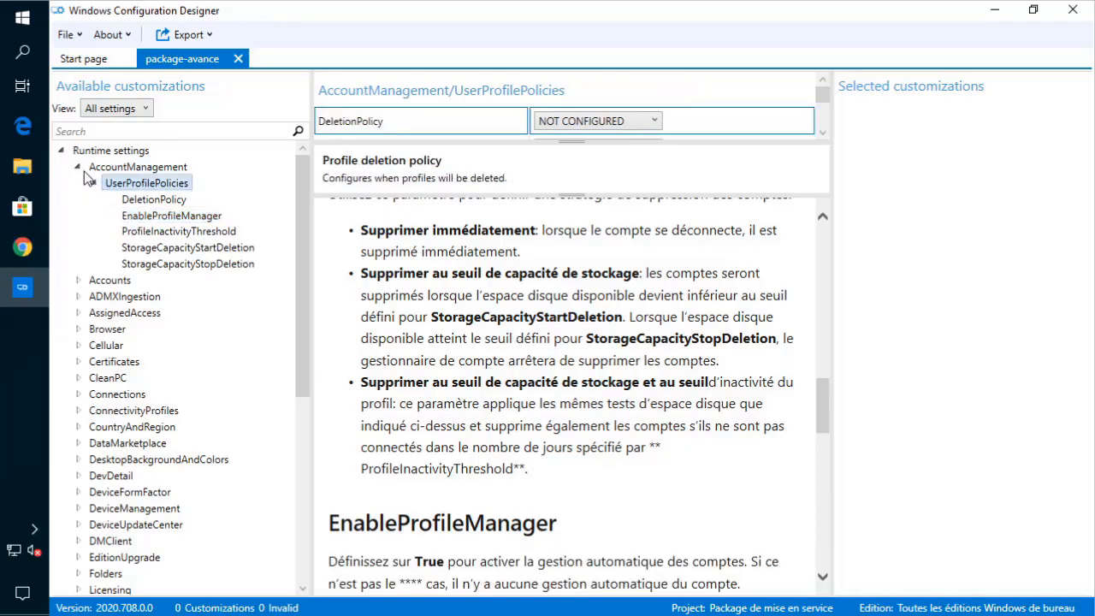
pyautogui.click(80, 169)
pyautogui.click(91, 183)
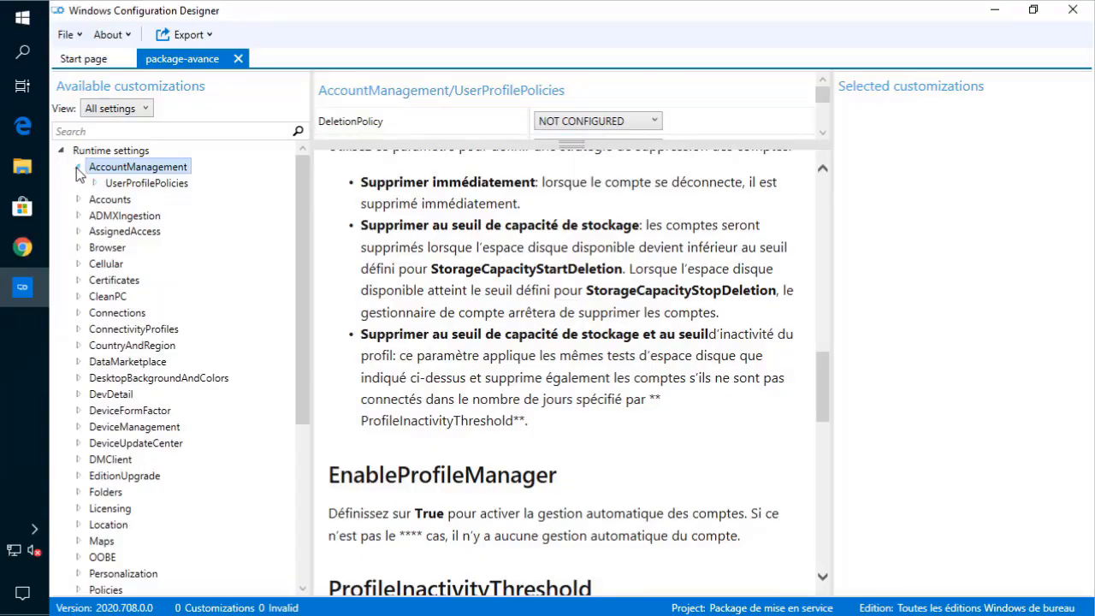
pyautogui.click(77, 168)
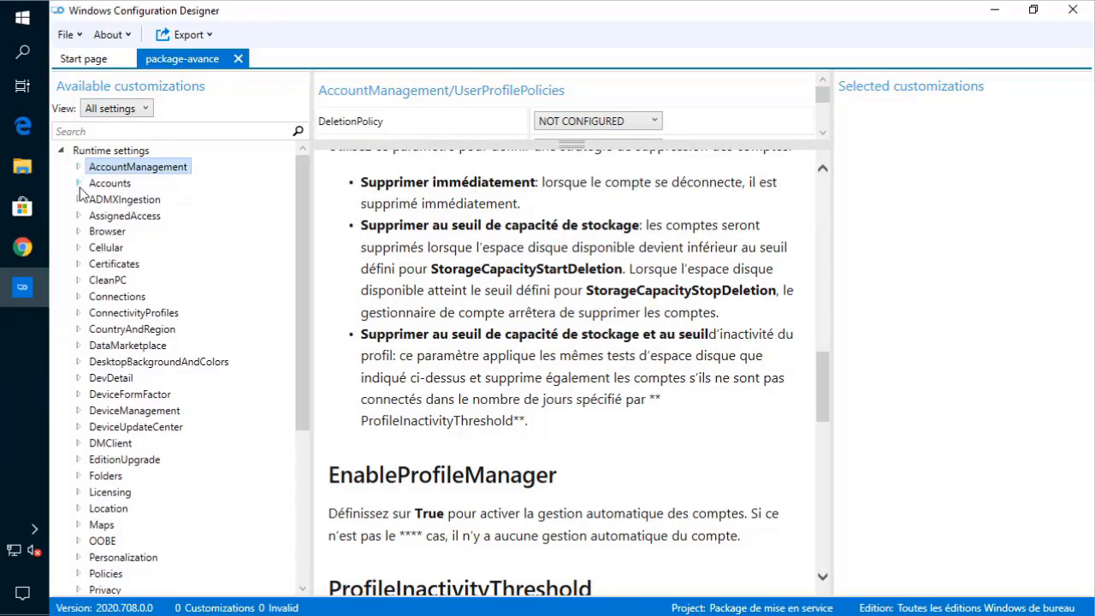
pyautogui.click(78, 184)
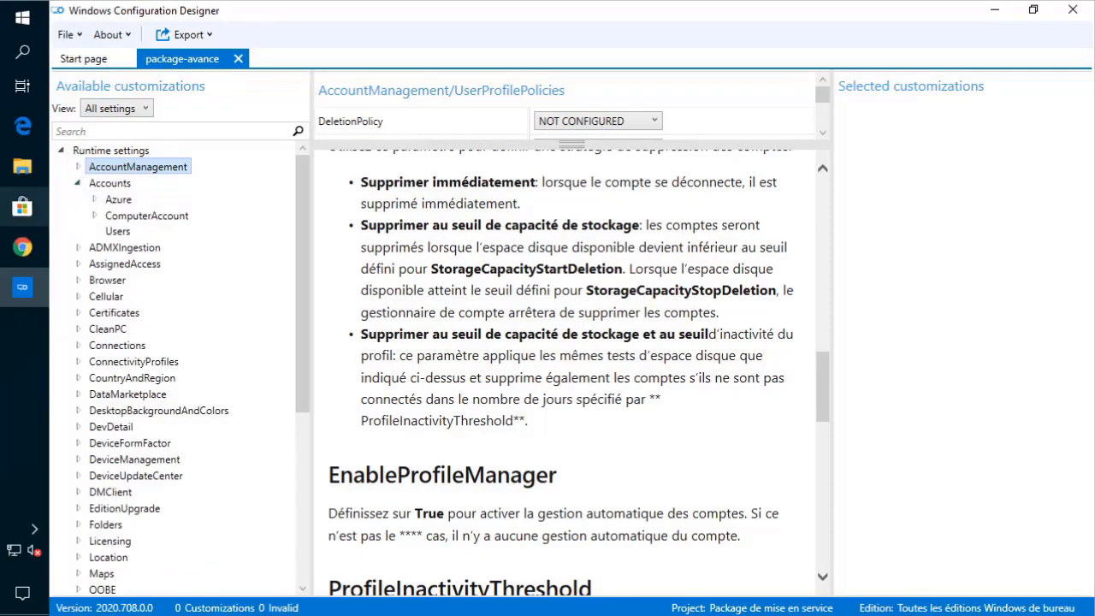
pyautogui.moveTo(22, 206)
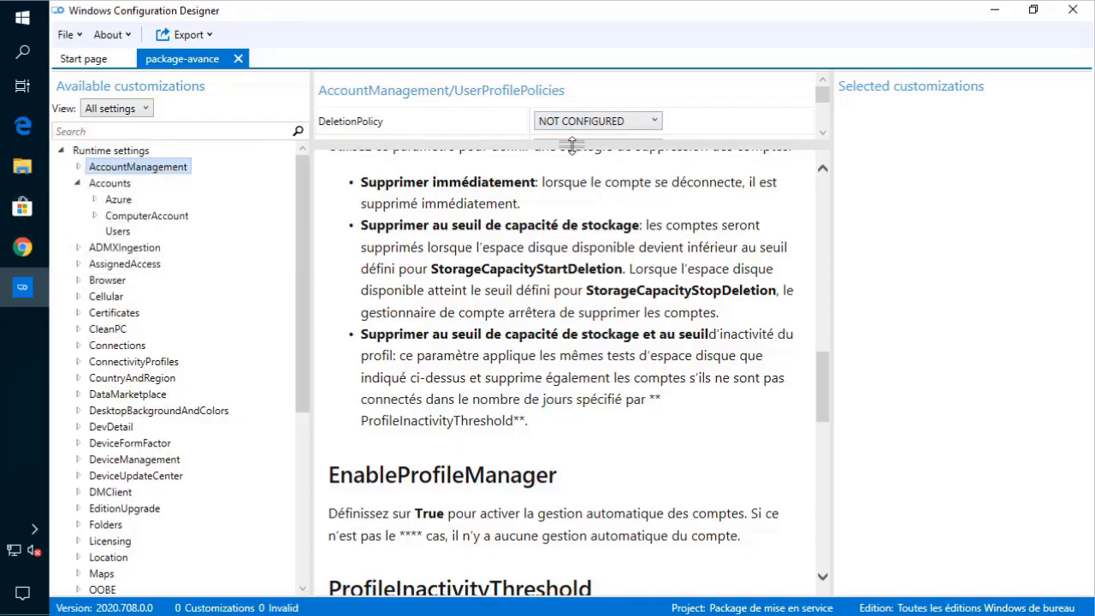
pyautogui.moveTo(573, 145); pyautogui.dragTo(572, 352)
pyautogui.click(104, 186)
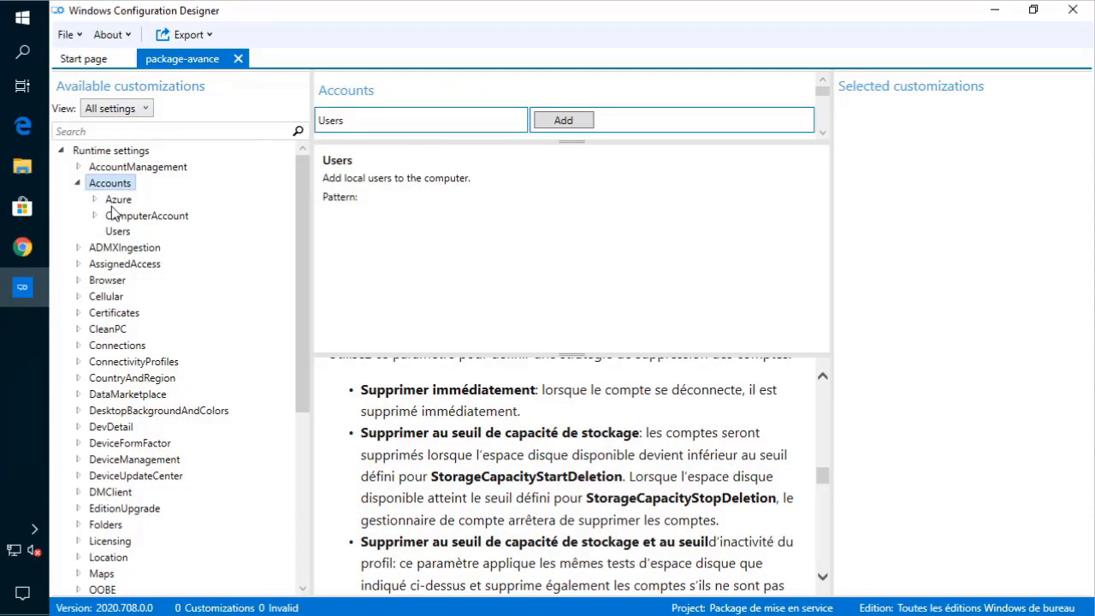
# - Review ComputerAccount Account, Azure Authority, AccountOU, ComputerName and DomainName settings
pyautogui.click(114, 217)
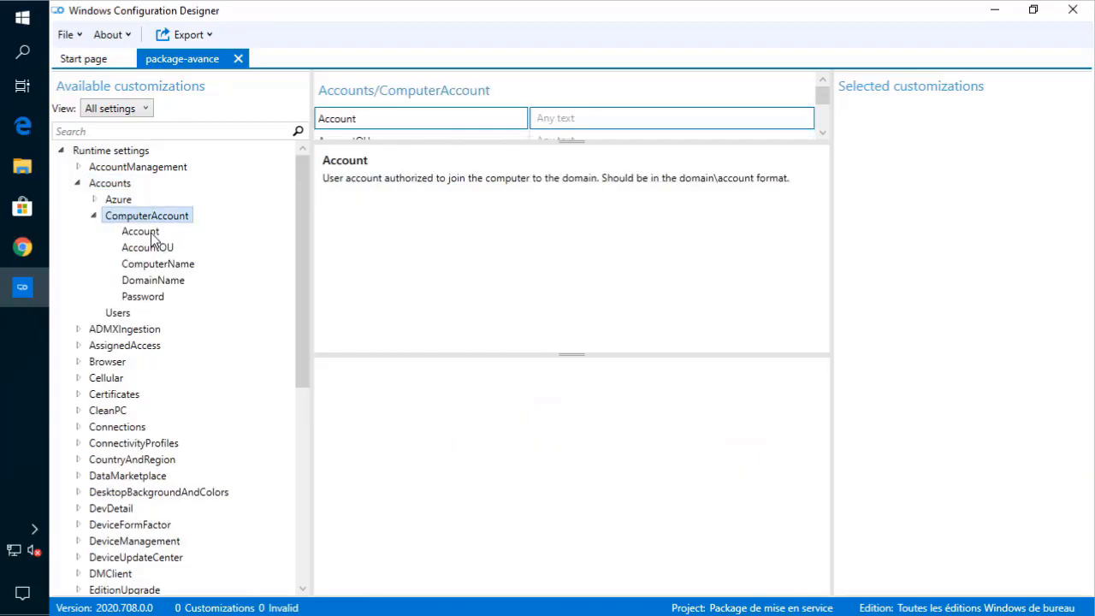
pyautogui.click(142, 232)
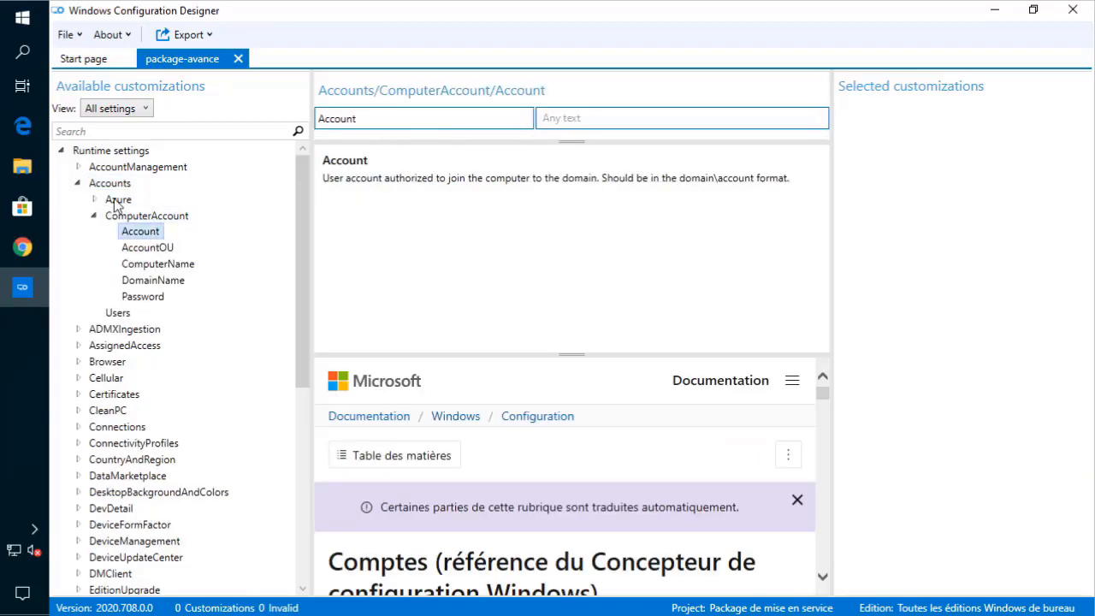
pyautogui.click(119, 202)
pyautogui.click(139, 219)
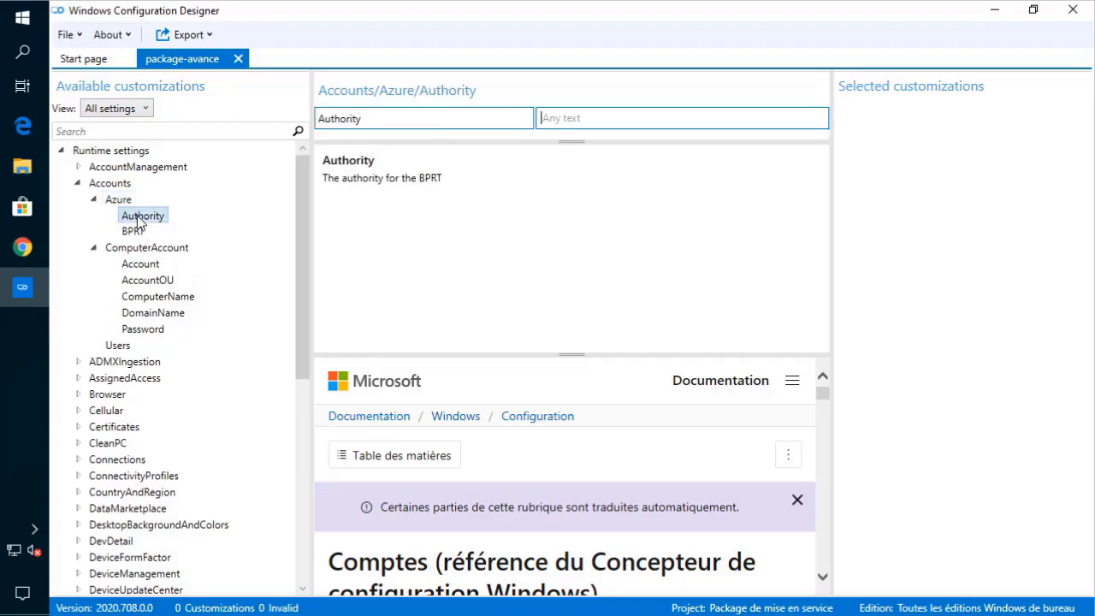
pyautogui.click(137, 265)
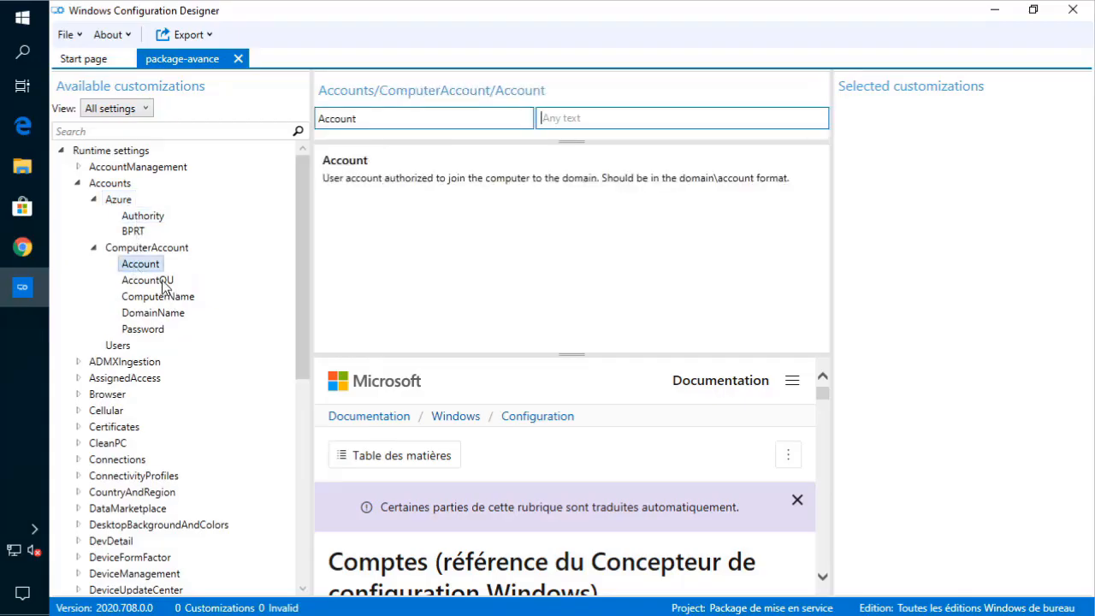
pyautogui.click(163, 282)
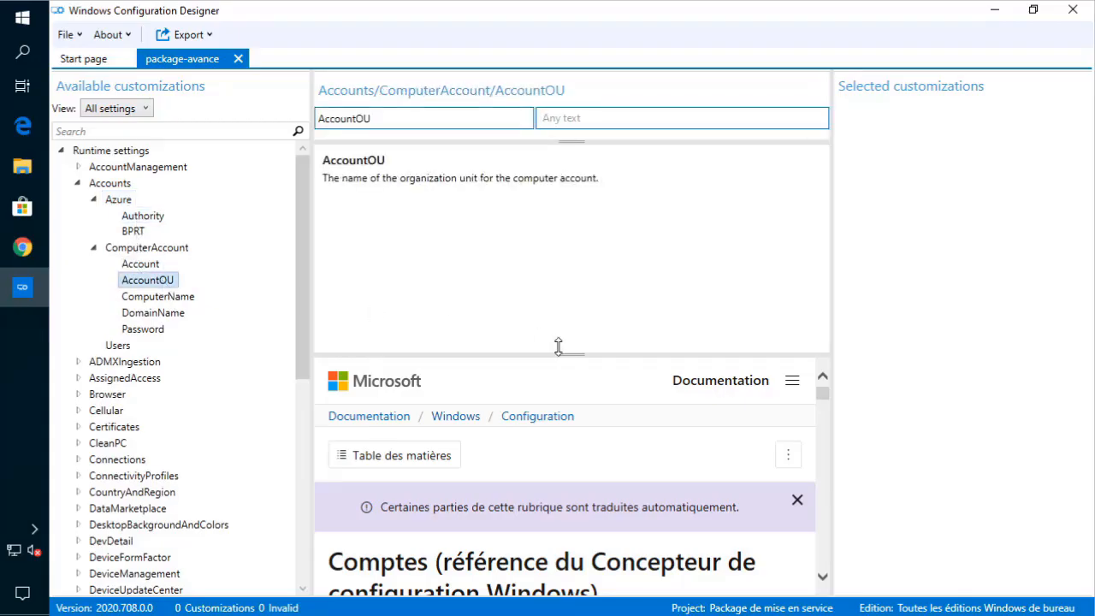
pyautogui.moveTo(558, 345); pyautogui.dragTo(564, 257)
pyautogui.click(175, 299)
pyautogui.click(160, 317)
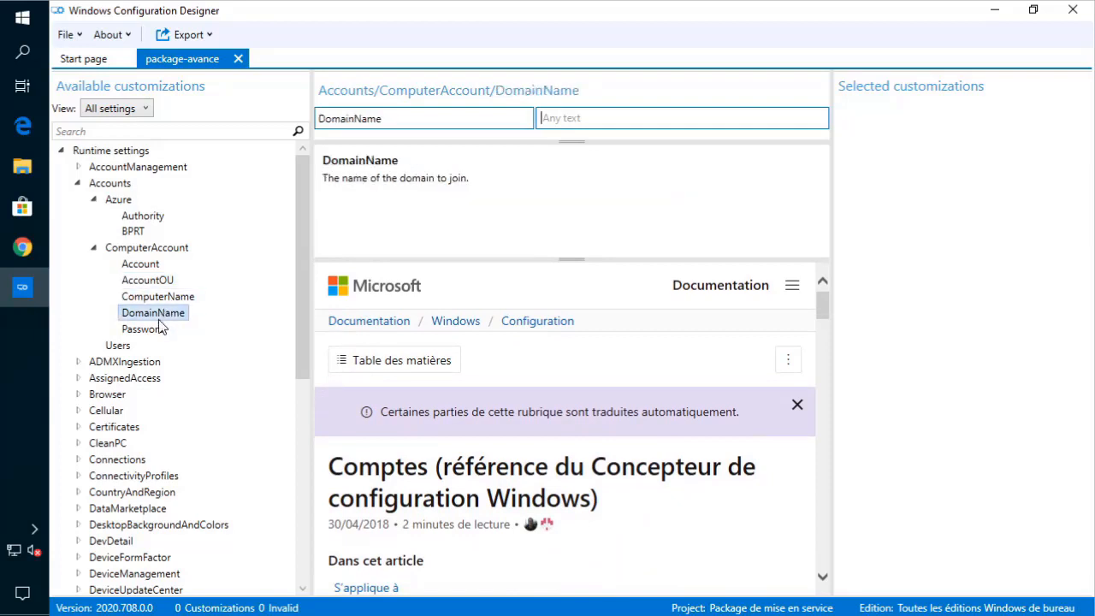
# - Add a local user named admin1 under Accounts > Users
pyautogui.click(120, 346)
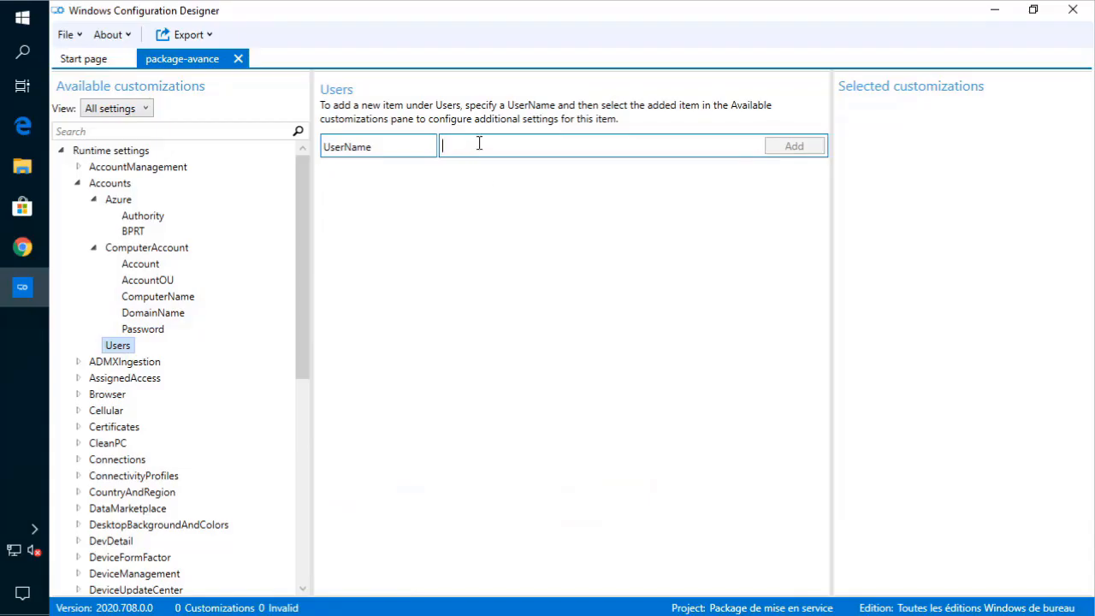
pyautogui.write('admin1')
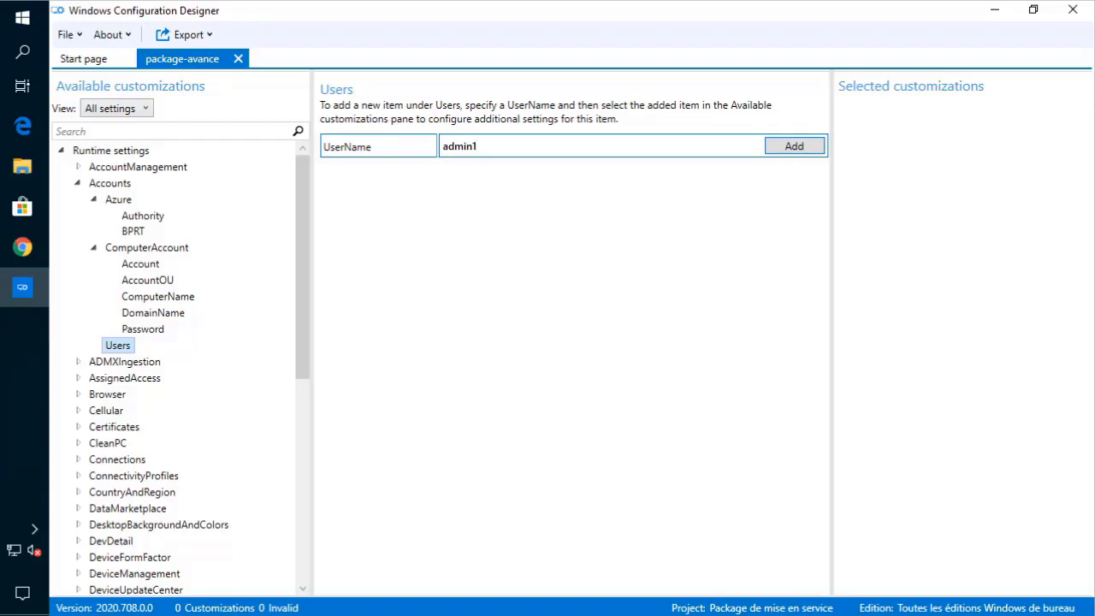
pyautogui.click(794, 146)
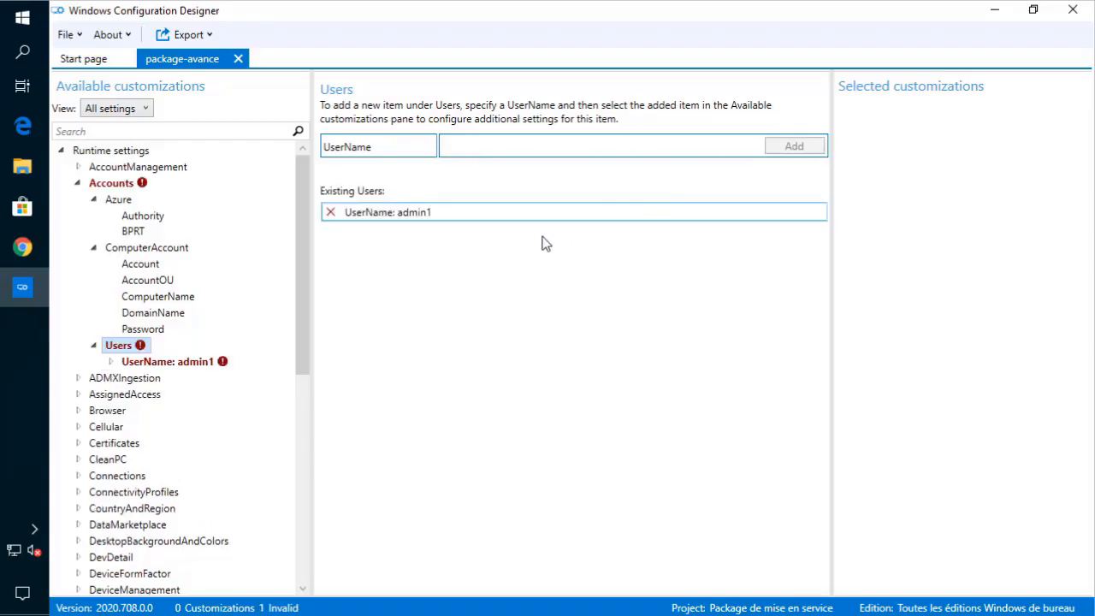
# - Review the admin1 user's HomeDir, Password and UserGroup settings
pyautogui.click(111, 362)
pyautogui.click(144, 378)
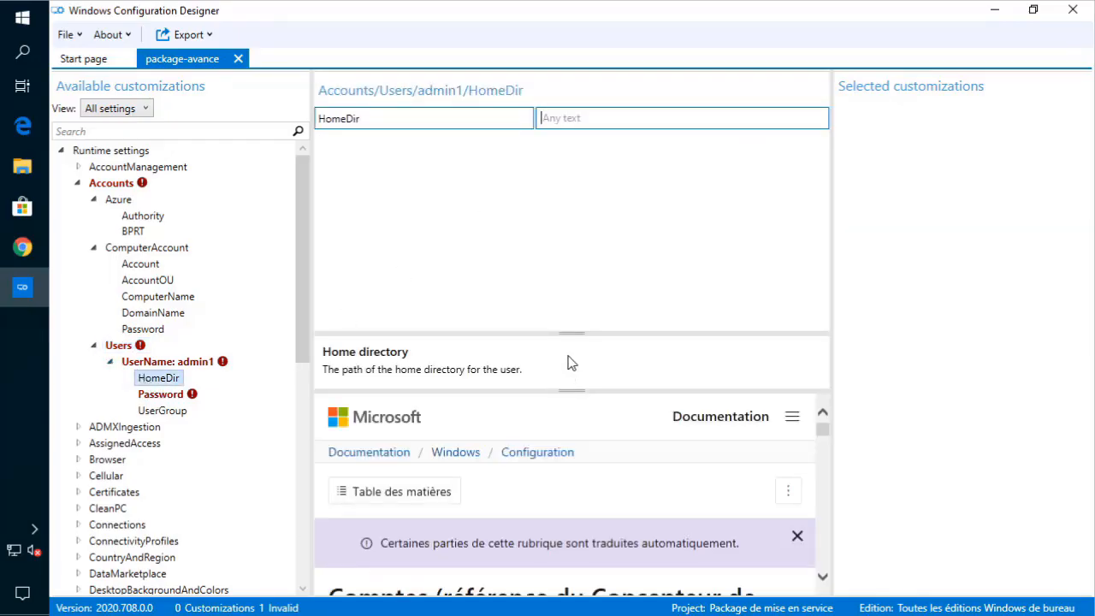
pyautogui.moveTo(571, 333); pyautogui.dragTo(569, 234)
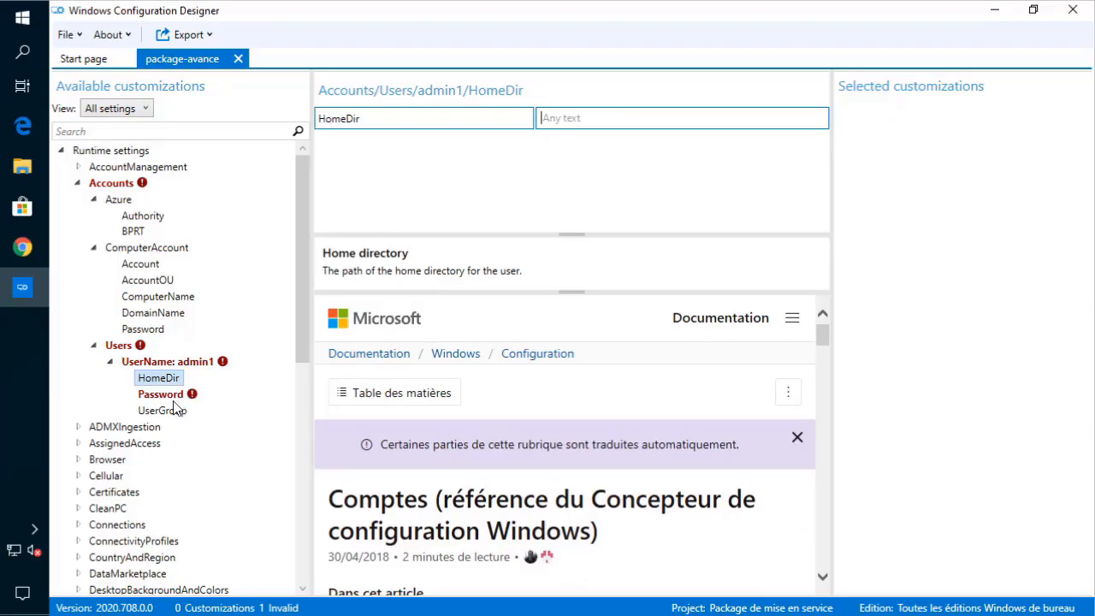
pyautogui.scroll(-2, 436, 414)
pyautogui.scroll(-7, 436, 415)
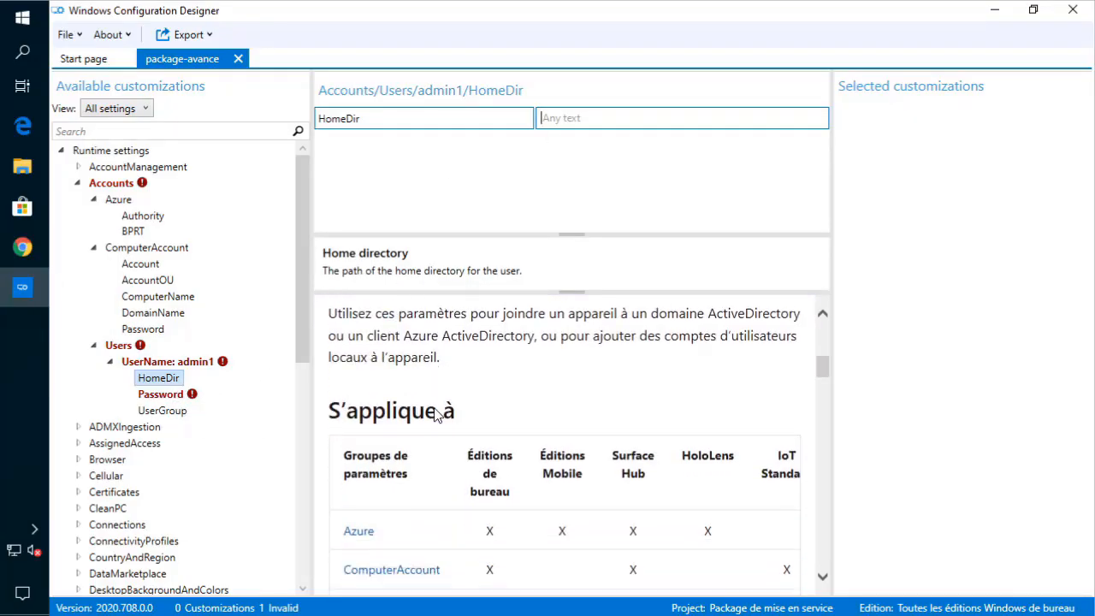
pyautogui.scroll(-7, 434, 412)
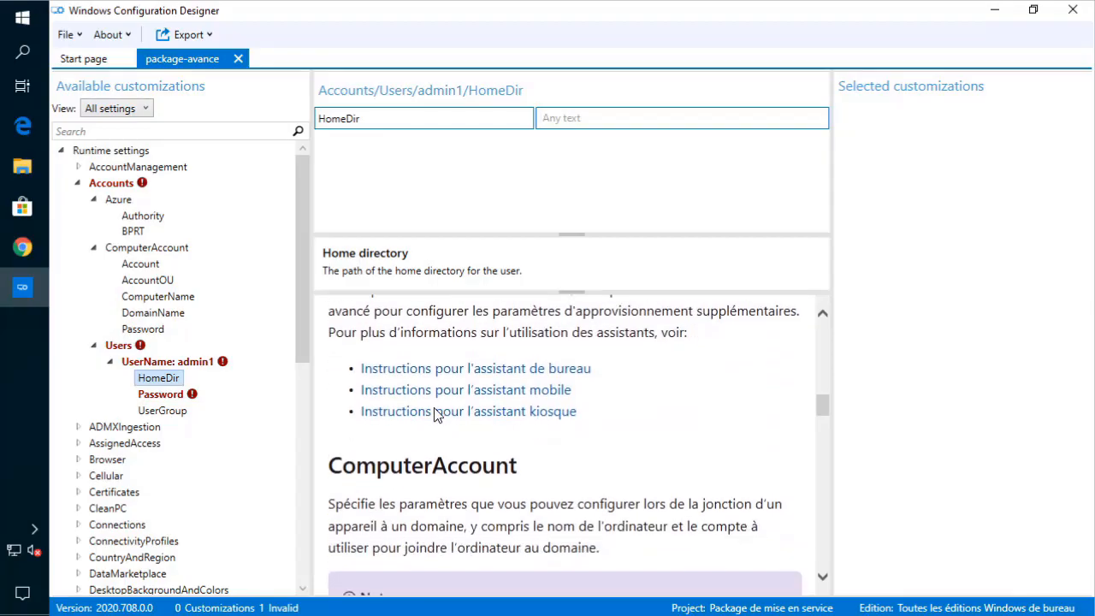
pyautogui.scroll(-7, 434, 414)
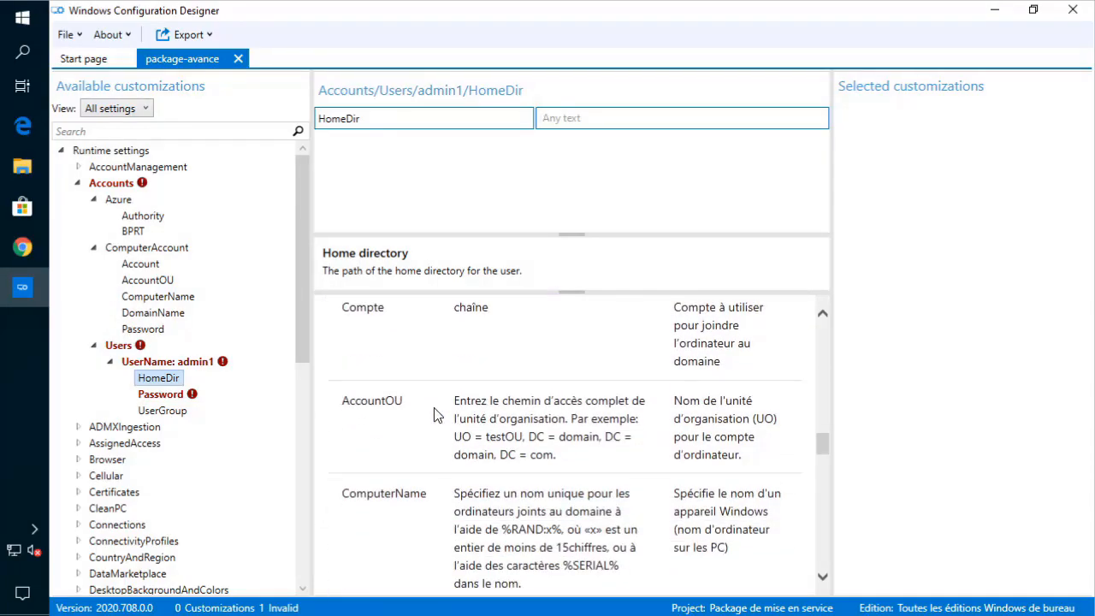
pyautogui.scroll(-7, 434, 415)
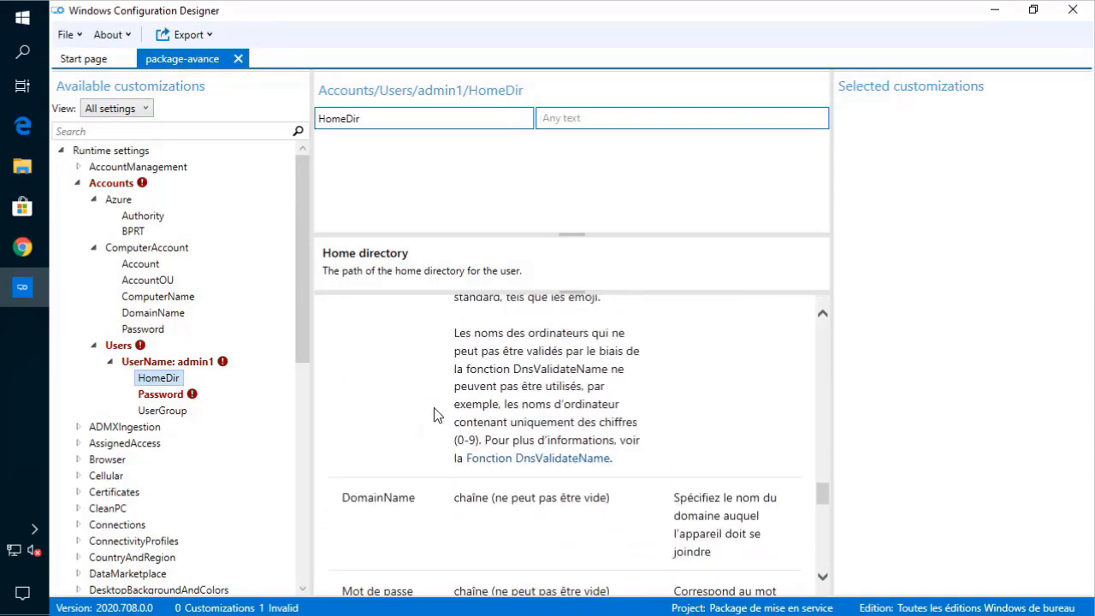
pyautogui.scroll(-6, 433, 415)
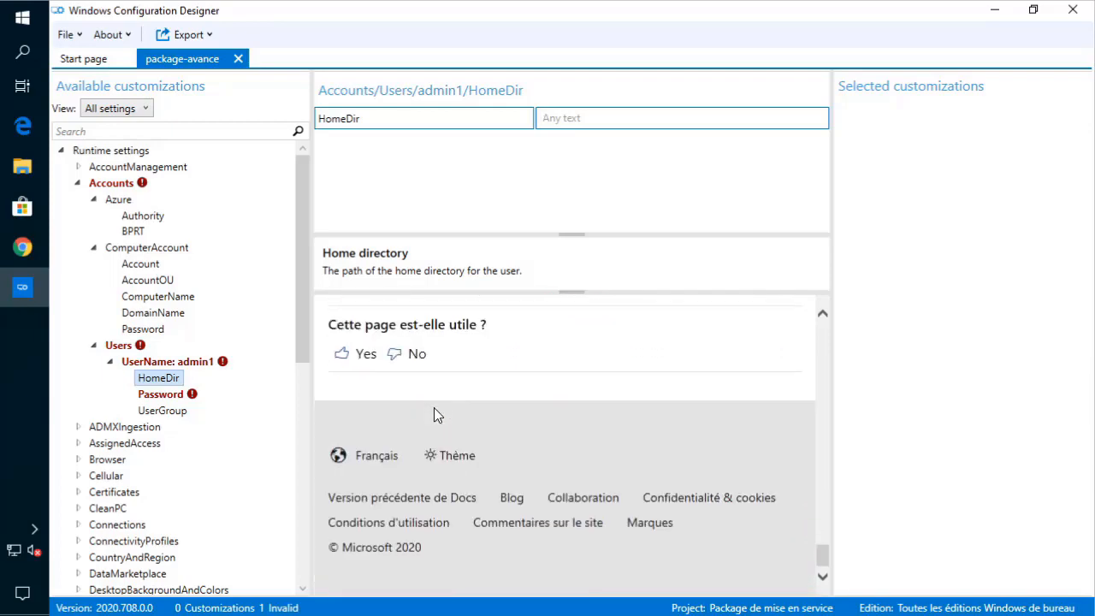
pyautogui.click(159, 397)
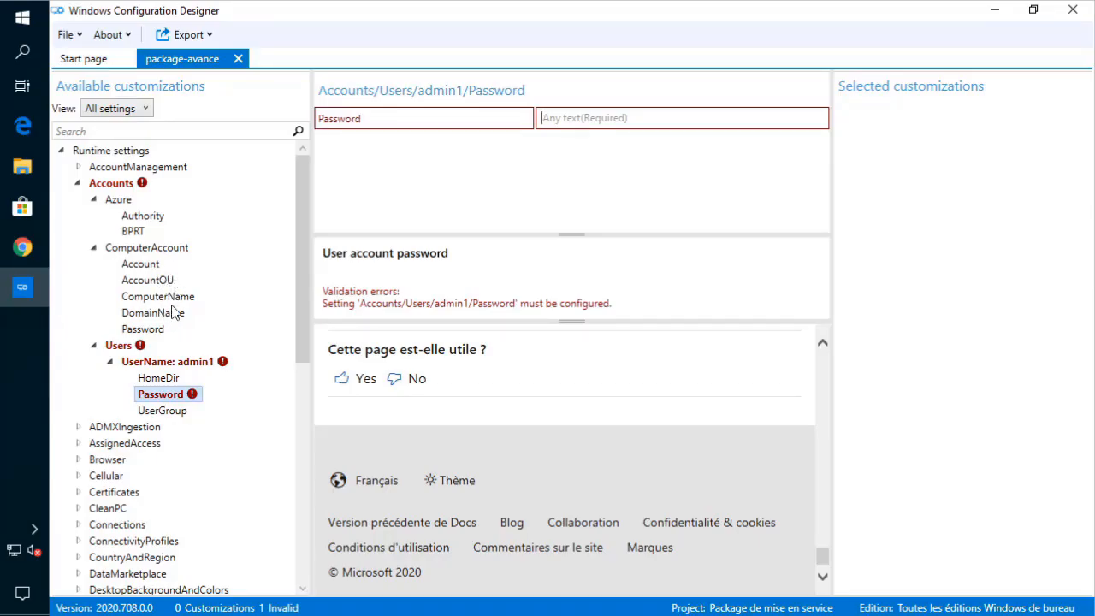
pyautogui.click(164, 412)
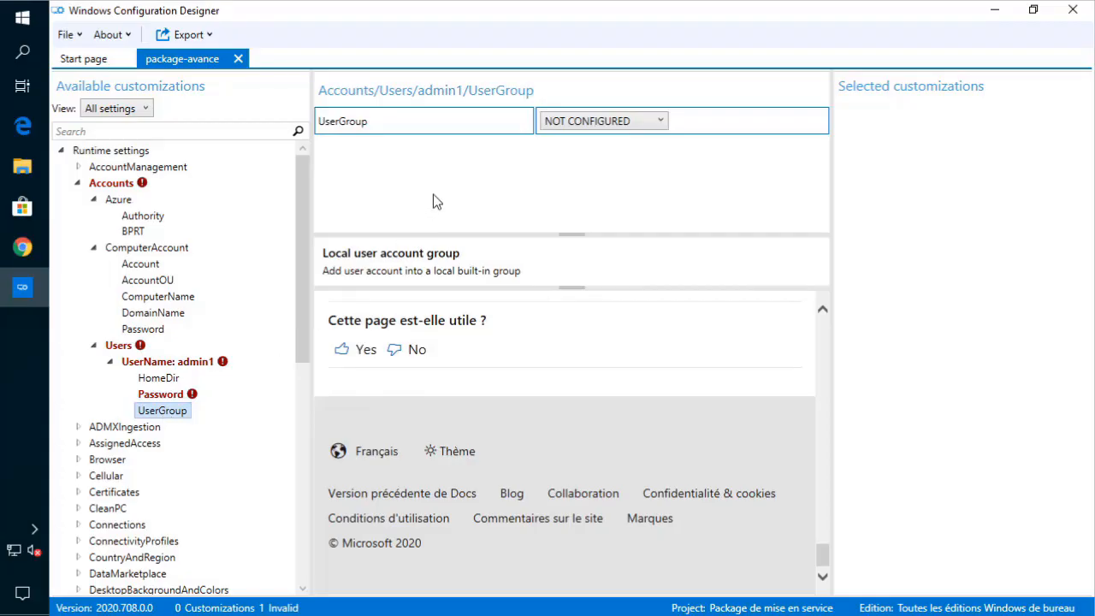
# - Enter the local user's password and set its UserGroup to Administrators
pyautogui.click(161, 395)
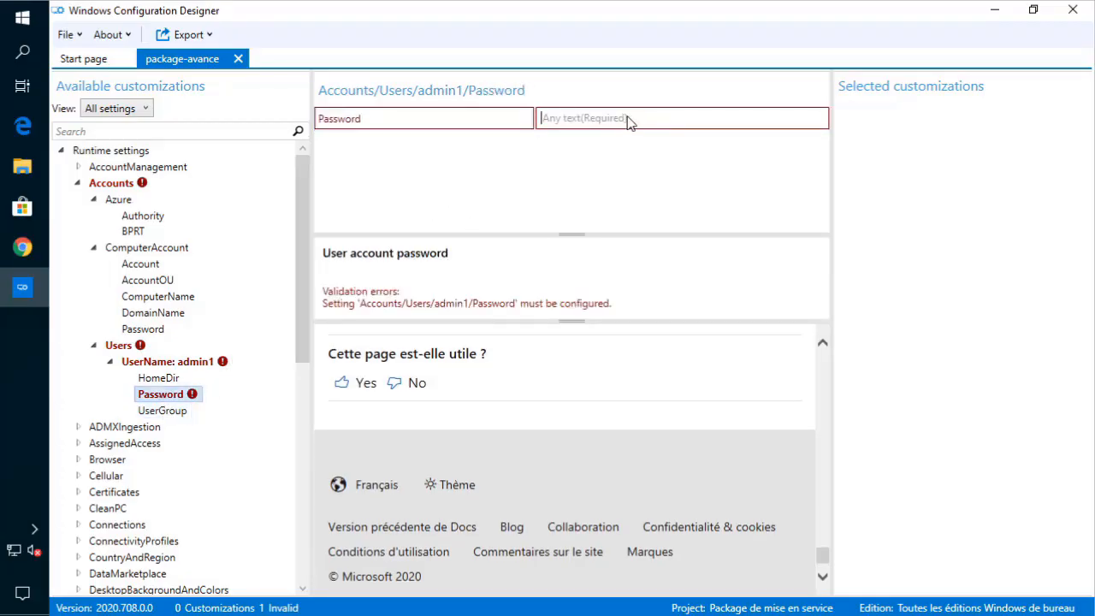
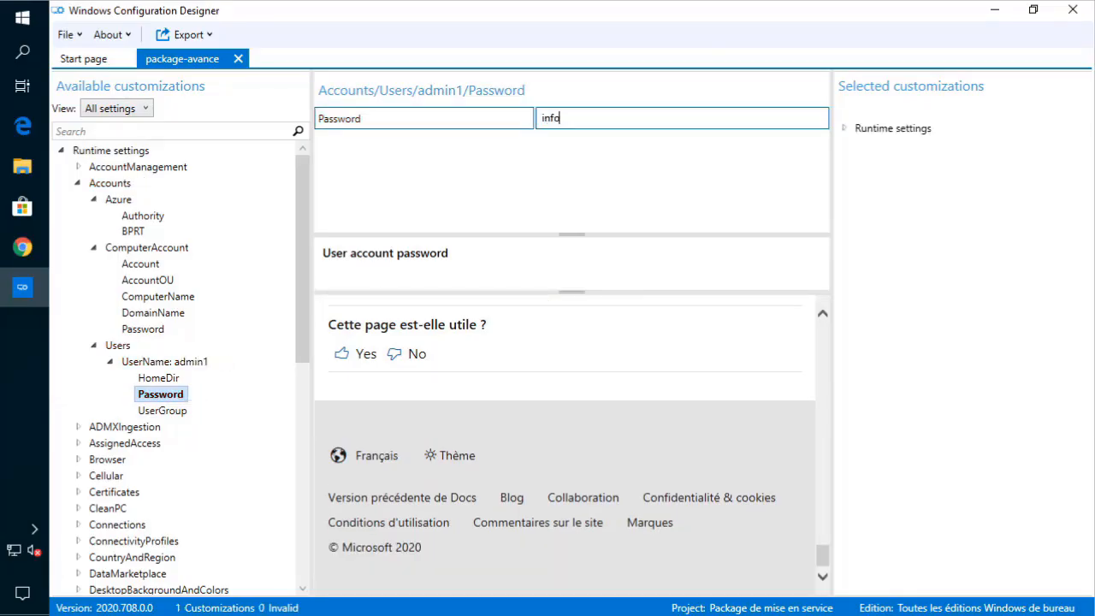
pyautogui.click(162, 411)
pyautogui.click(627, 123)
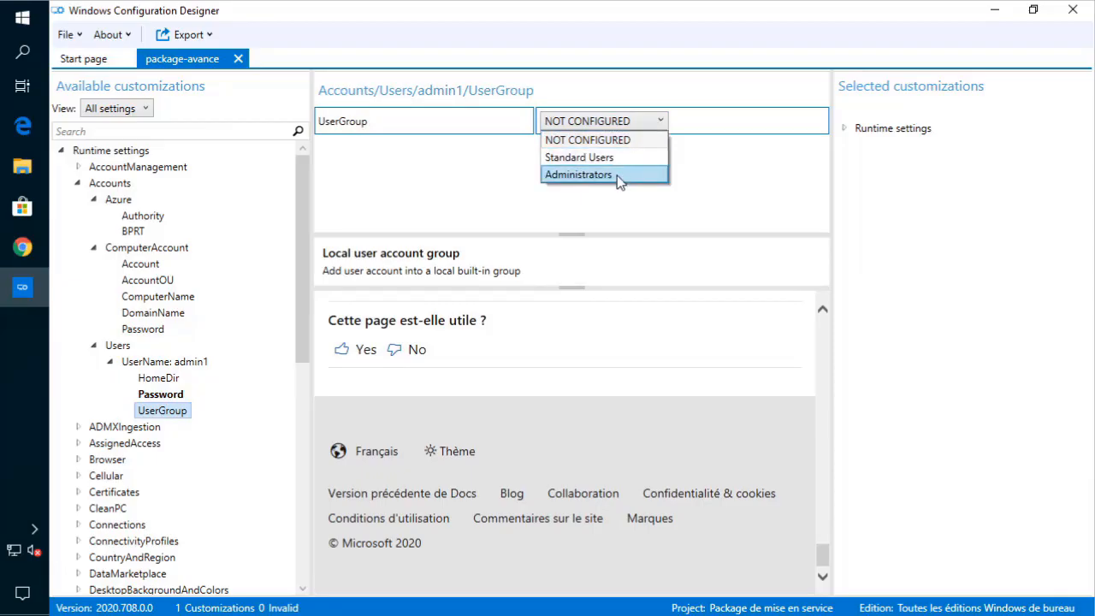
pyautogui.click(617, 176)
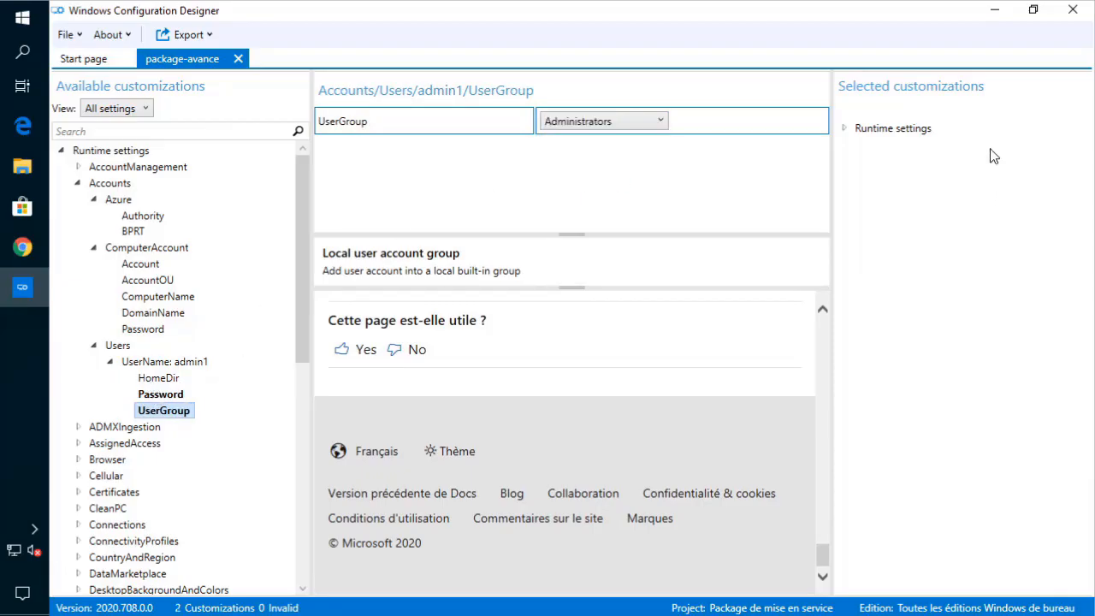
# - Expand Selected customizations to confirm the user's Password and UserGroup entries
pyautogui.click(843, 129)
pyautogui.click(859, 144)
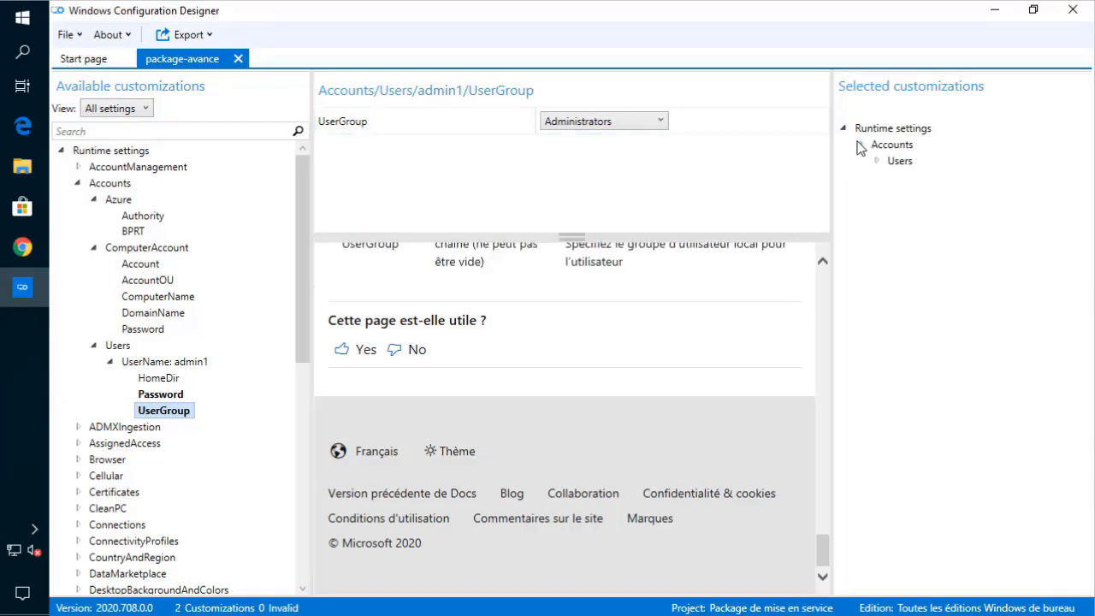
pyautogui.click(876, 162)
pyautogui.doubleClick(907, 180)
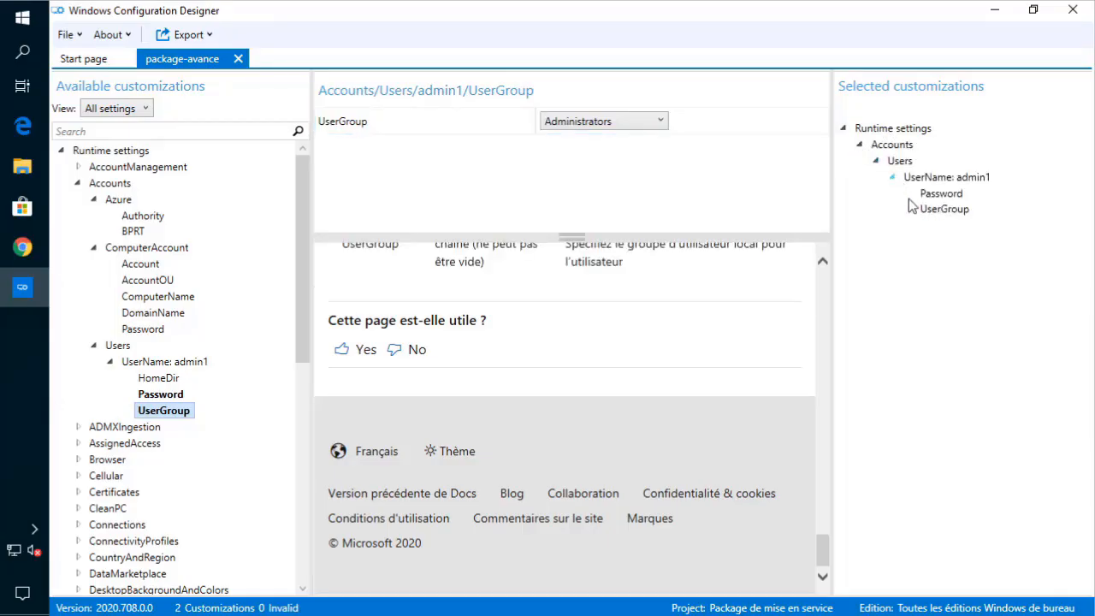
pyautogui.click(896, 146)
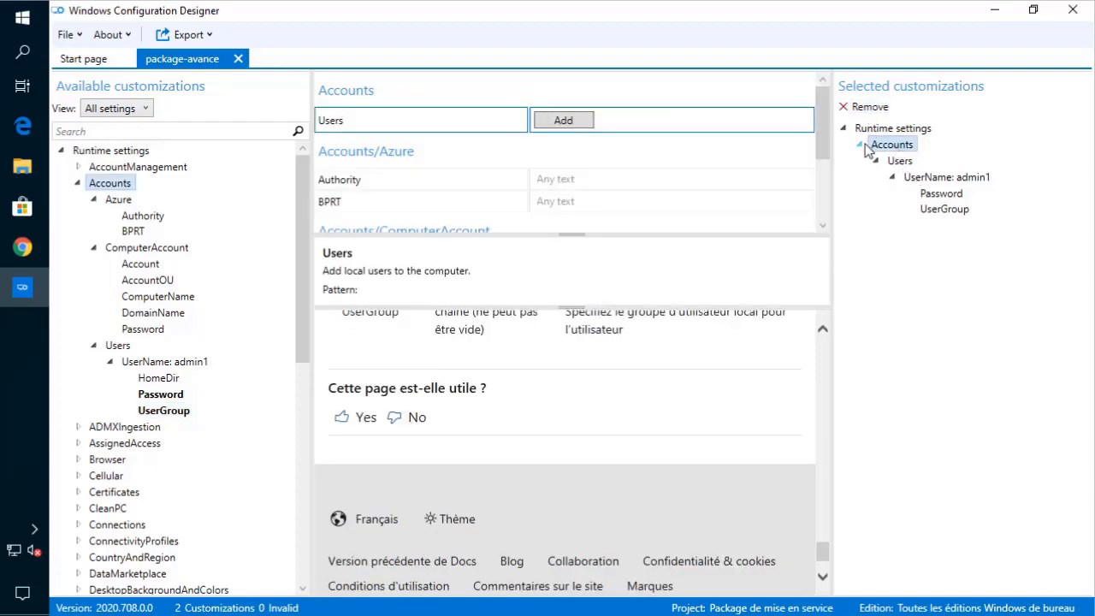
# - Collapse Accounts and look over the ADMXIngestion settings page
pyautogui.click(861, 144)
pyautogui.click(79, 184)
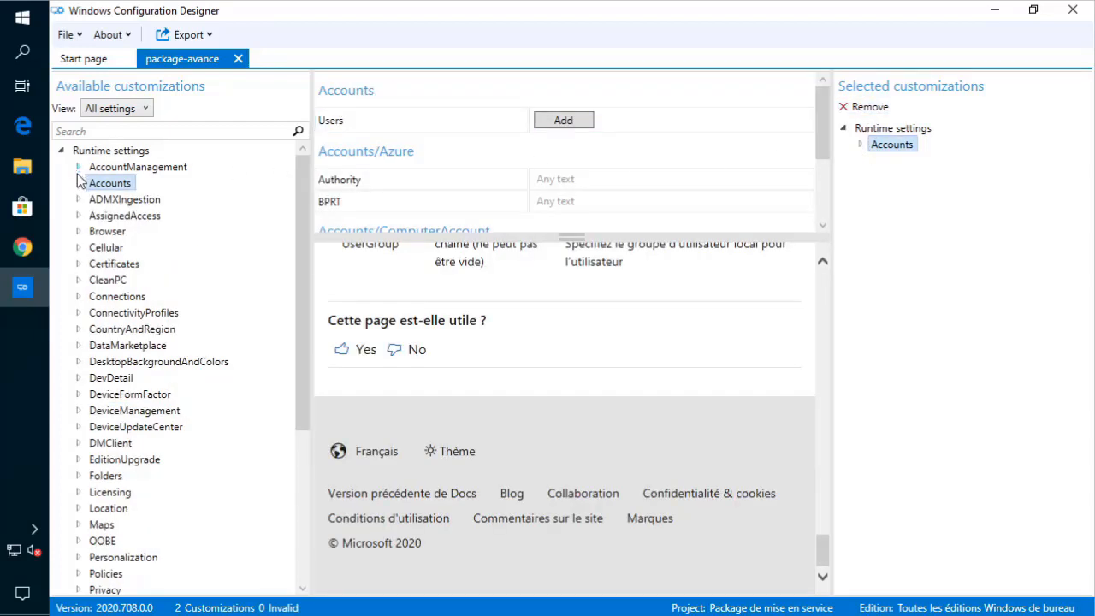
pyautogui.click(79, 200)
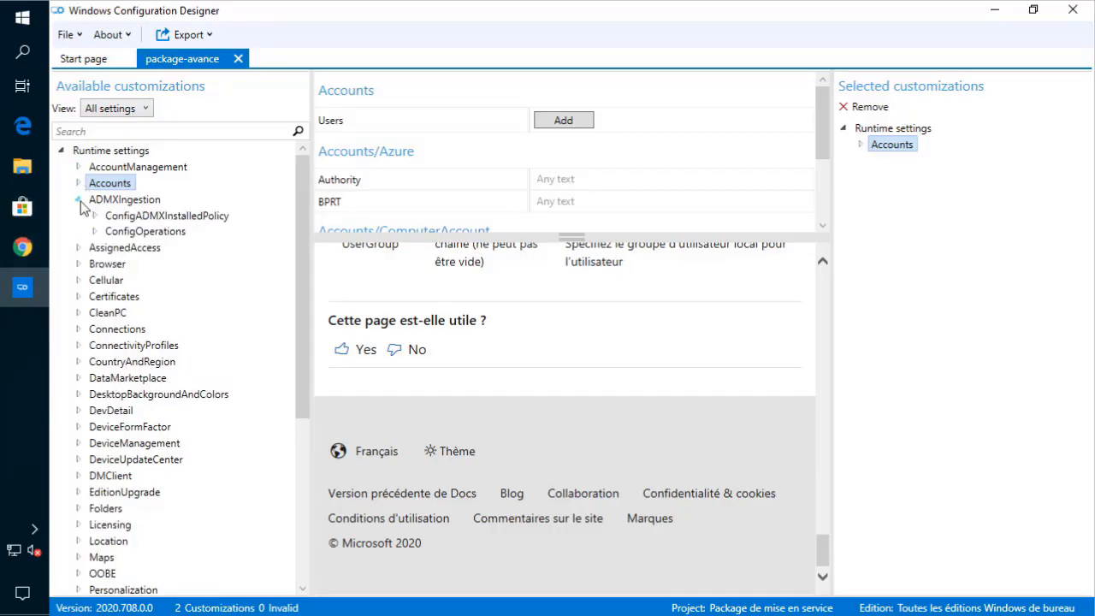
pyautogui.click(78, 200)
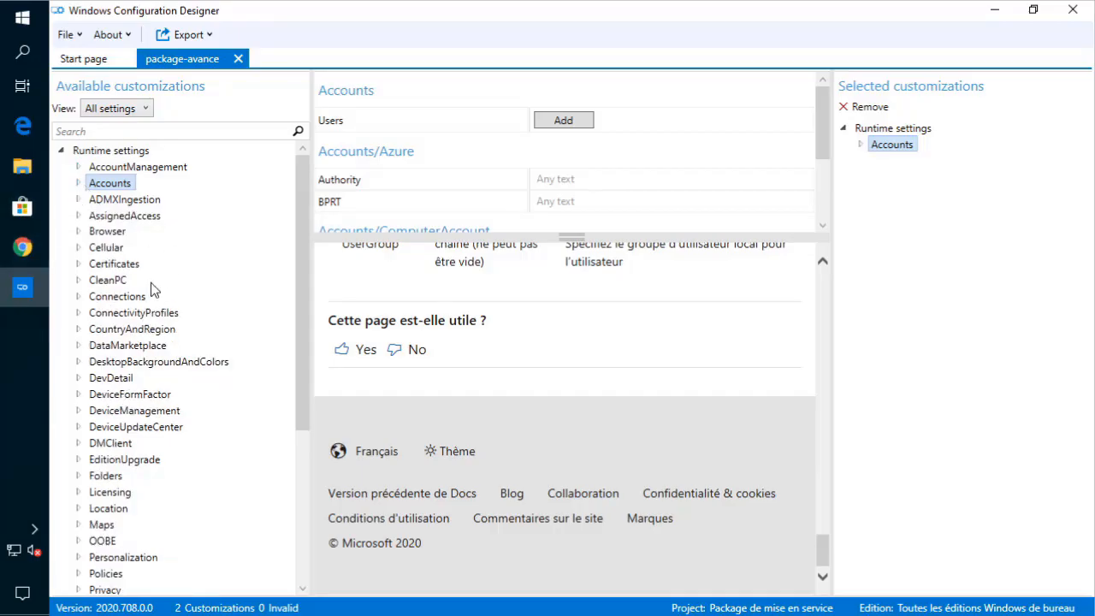
pyautogui.moveTo(22, 287)
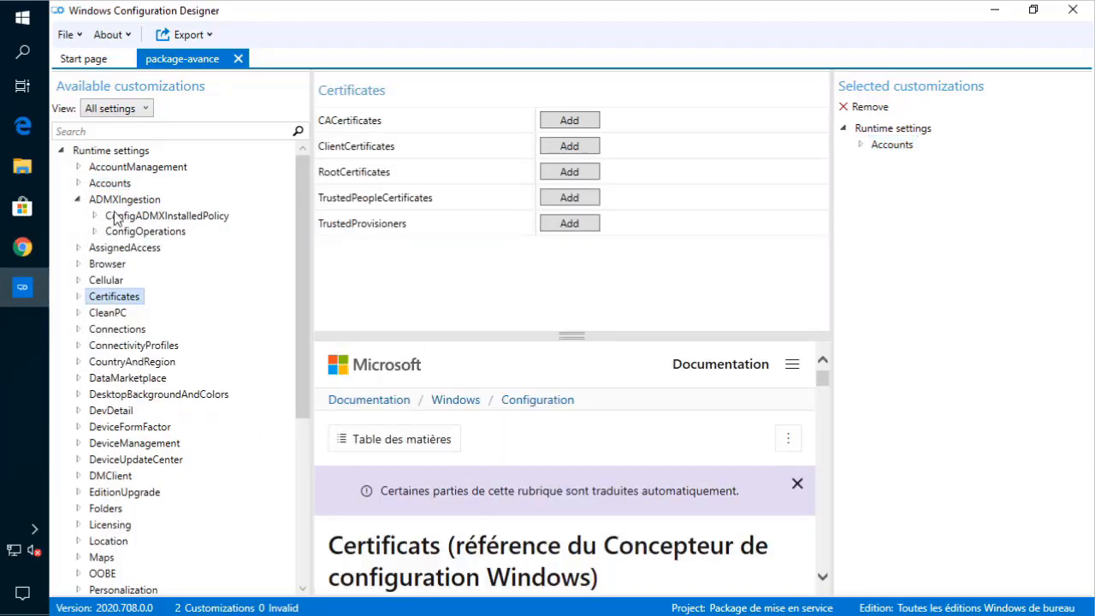
pyautogui.click(120, 202)
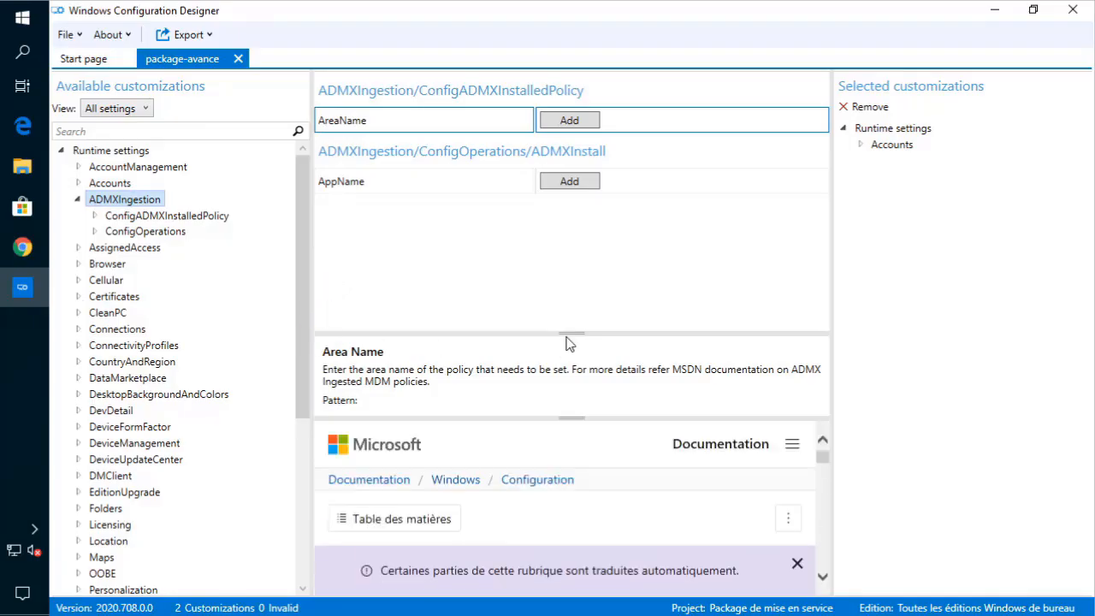
pyautogui.moveTo(569, 333); pyautogui.dragTo(579, 242)
pyautogui.scroll(-8, 574, 428)
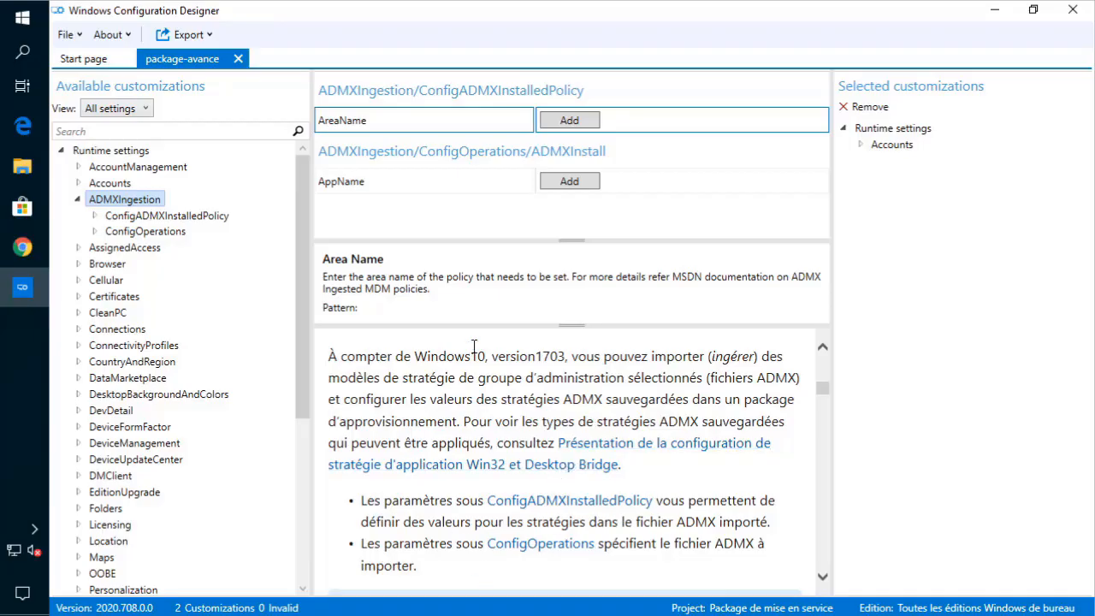
pyautogui.moveTo(571, 242); pyautogui.dragTo(572, 270)
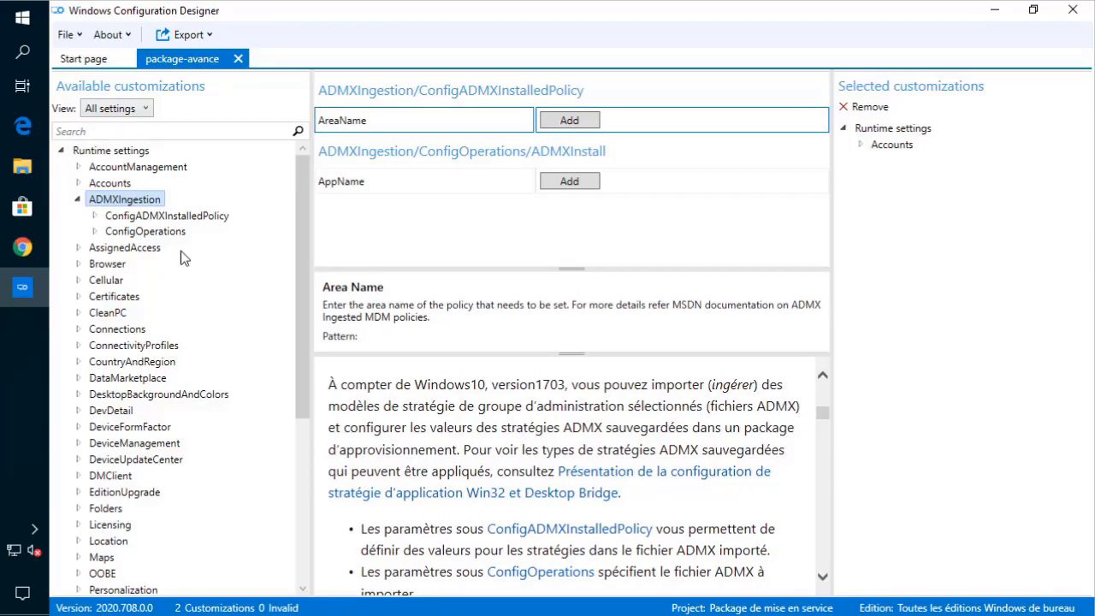
# - Read the AssignedAccess AssignedAccessSettings documentation
pyautogui.click(78, 199)
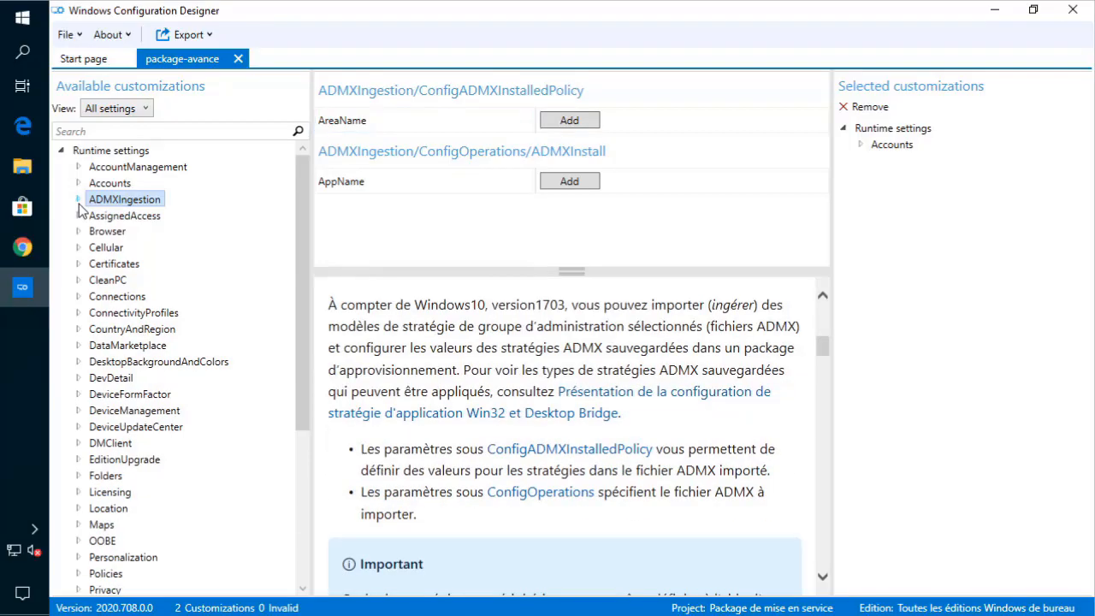
pyautogui.click(78, 215)
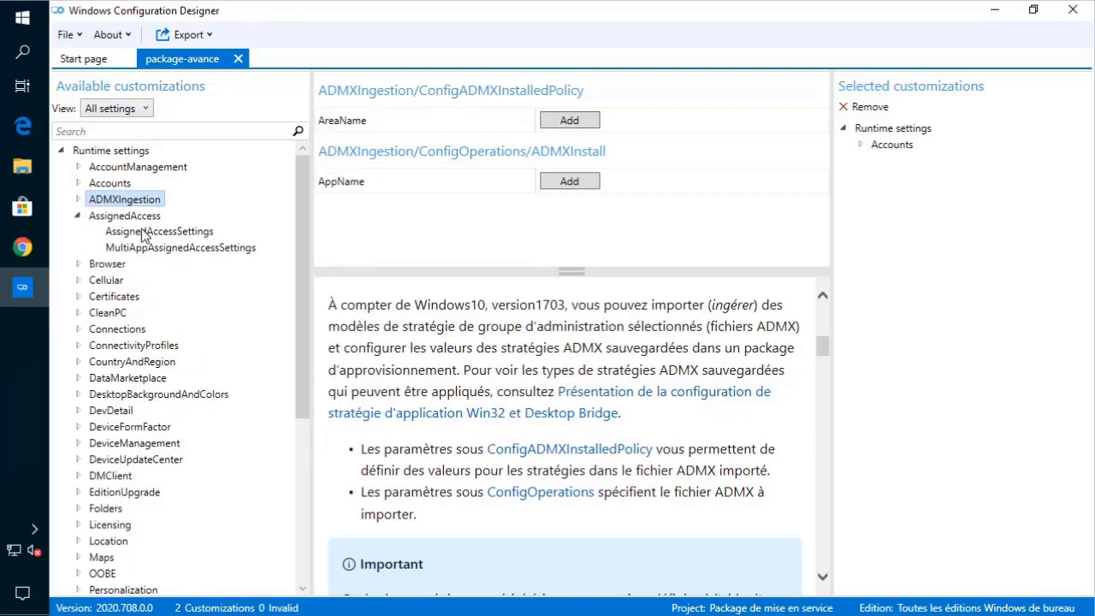
pyautogui.click(143, 232)
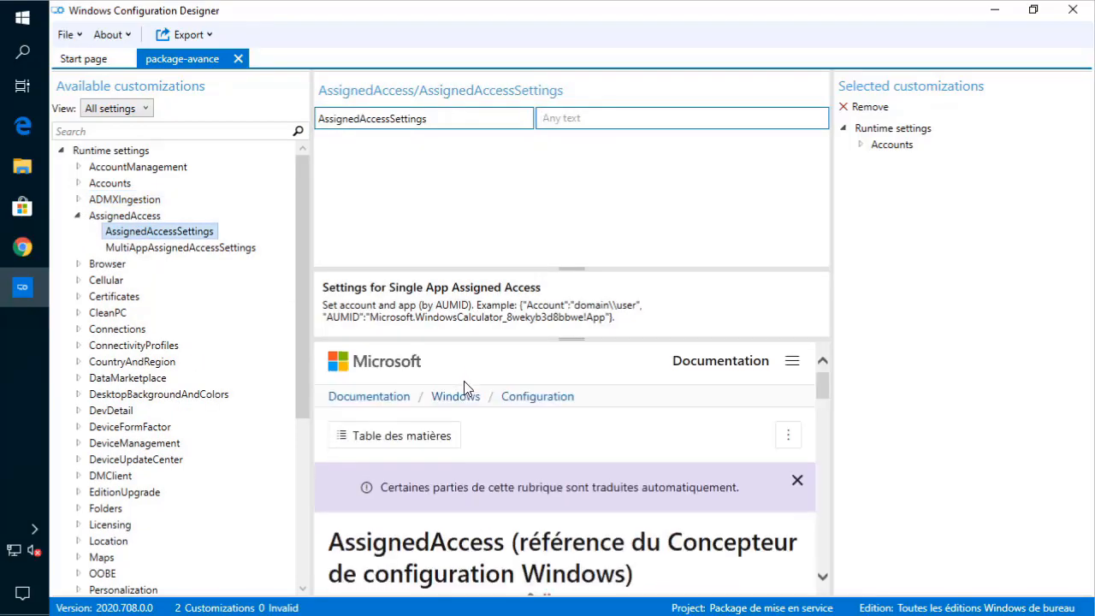
pyautogui.scroll(-10, 463, 388)
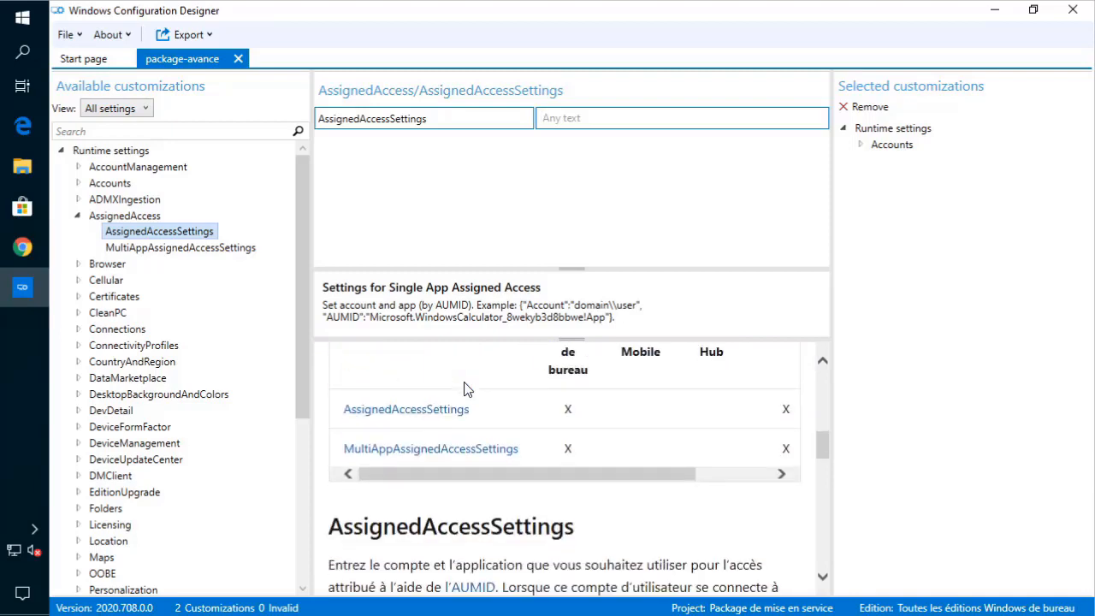
pyautogui.scroll(-3, 467, 389)
pyautogui.scroll(-1, 370, 464)
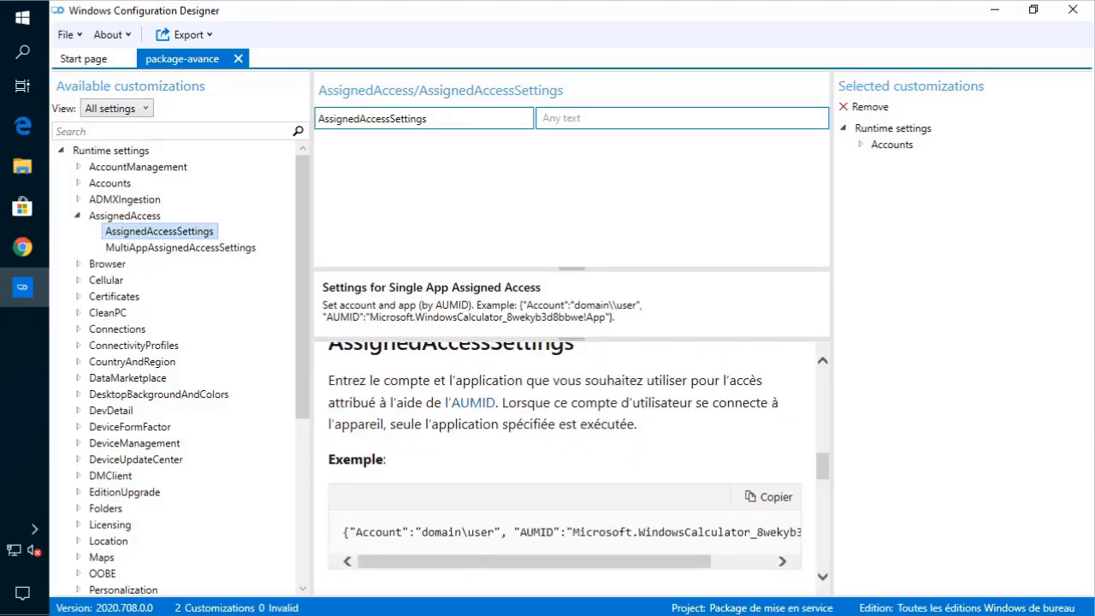
pyautogui.scroll(5, 564, 462)
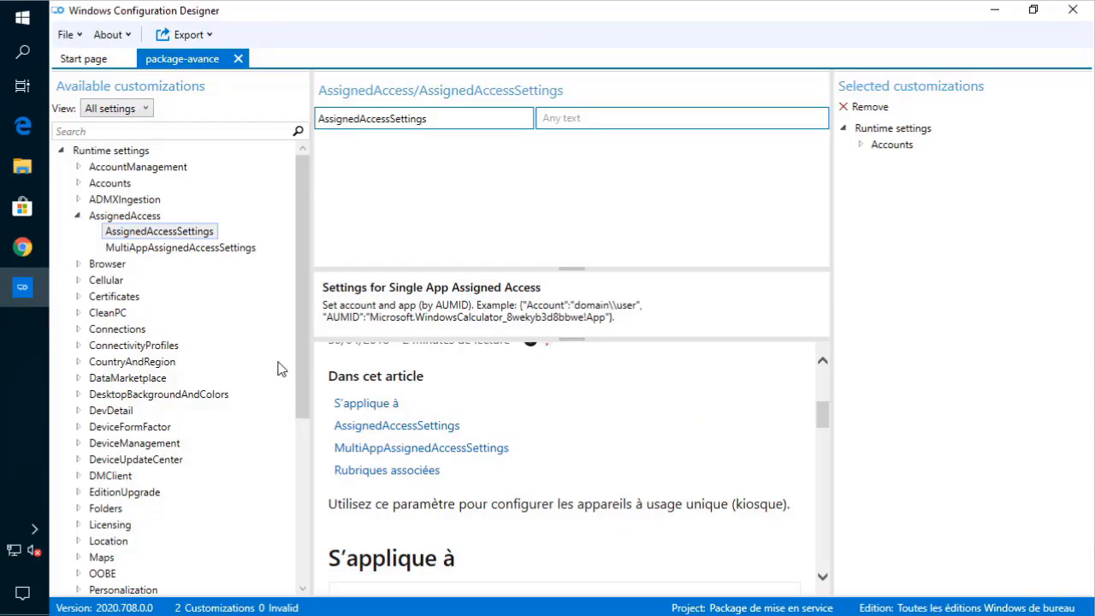
pyautogui.click(77, 217)
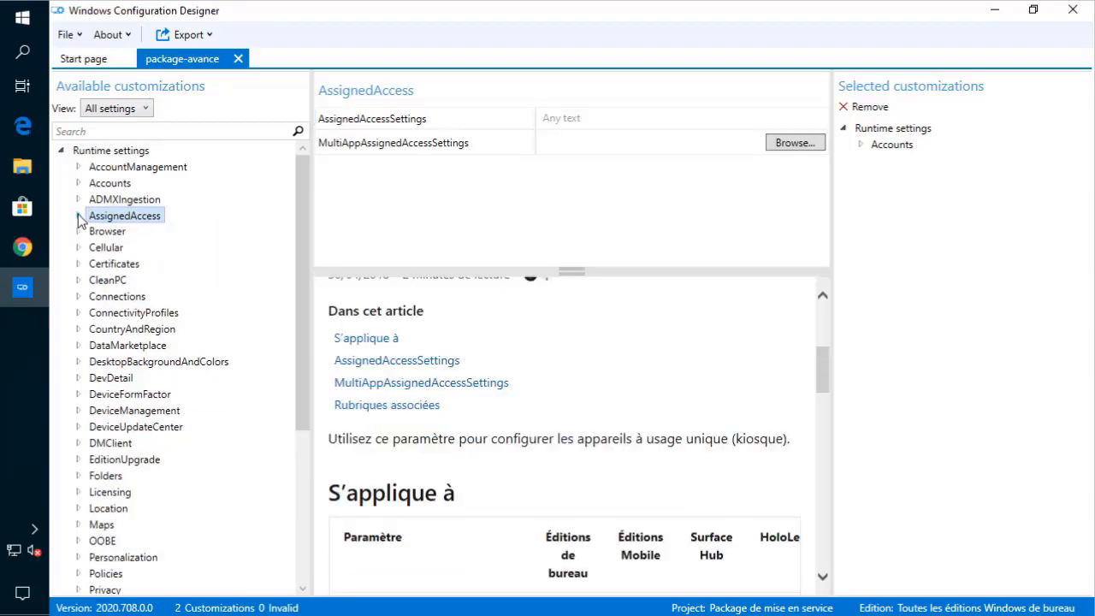
# - Browse the Browser FavoriteBarItems and PartnerSearchCode settings
pyautogui.click(78, 232)
pyautogui.click(142, 248)
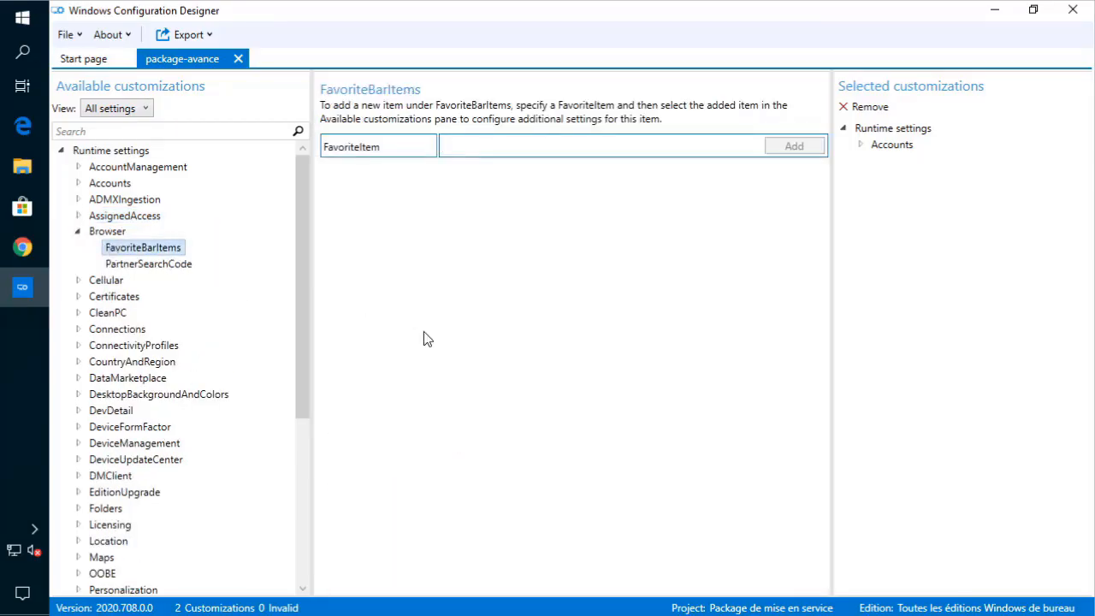
pyautogui.click(149, 266)
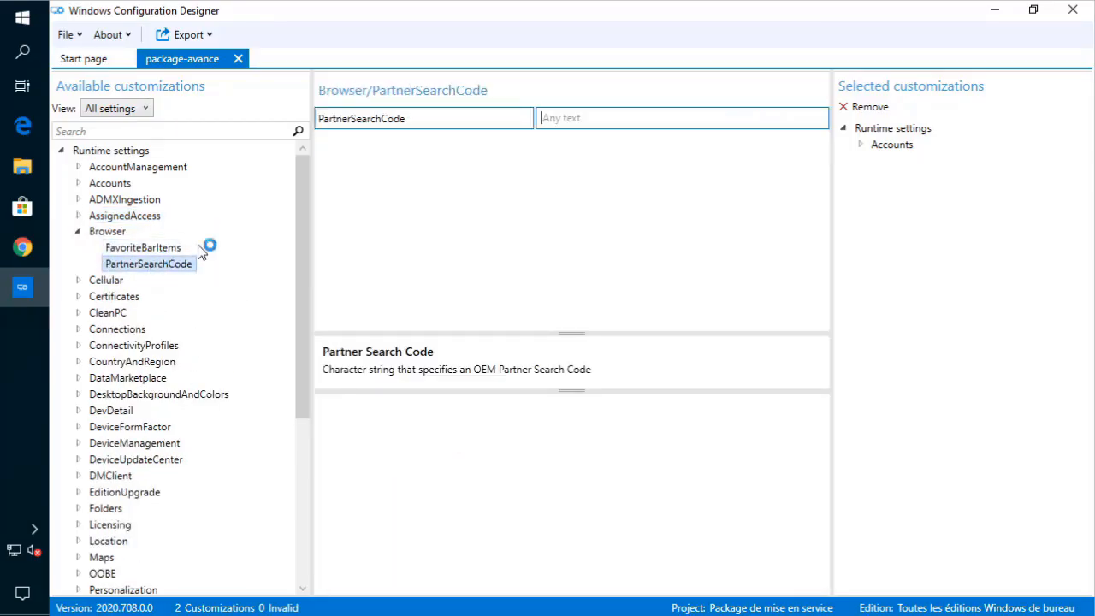
pyautogui.click(128, 249)
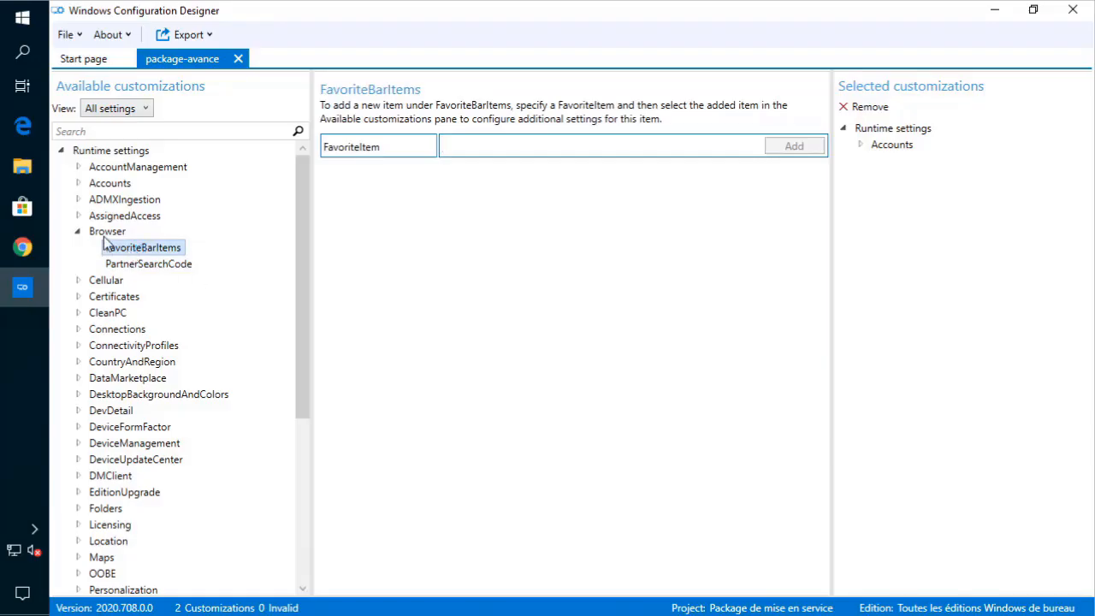
pyautogui.click(106, 233)
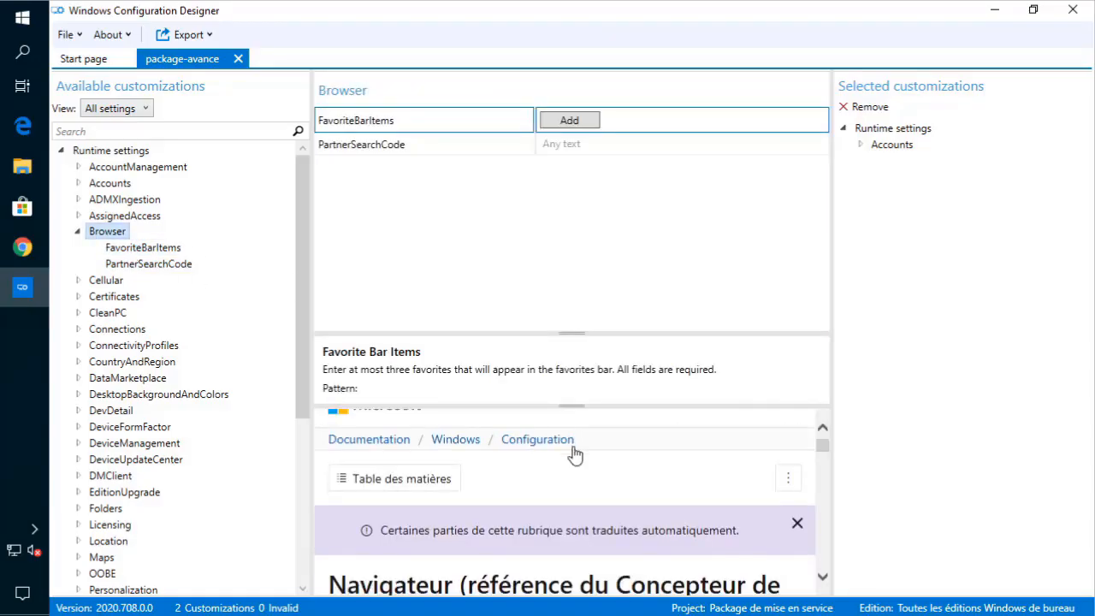
pyautogui.scroll(-5, 574, 451)
pyautogui.scroll(1, 573, 457)
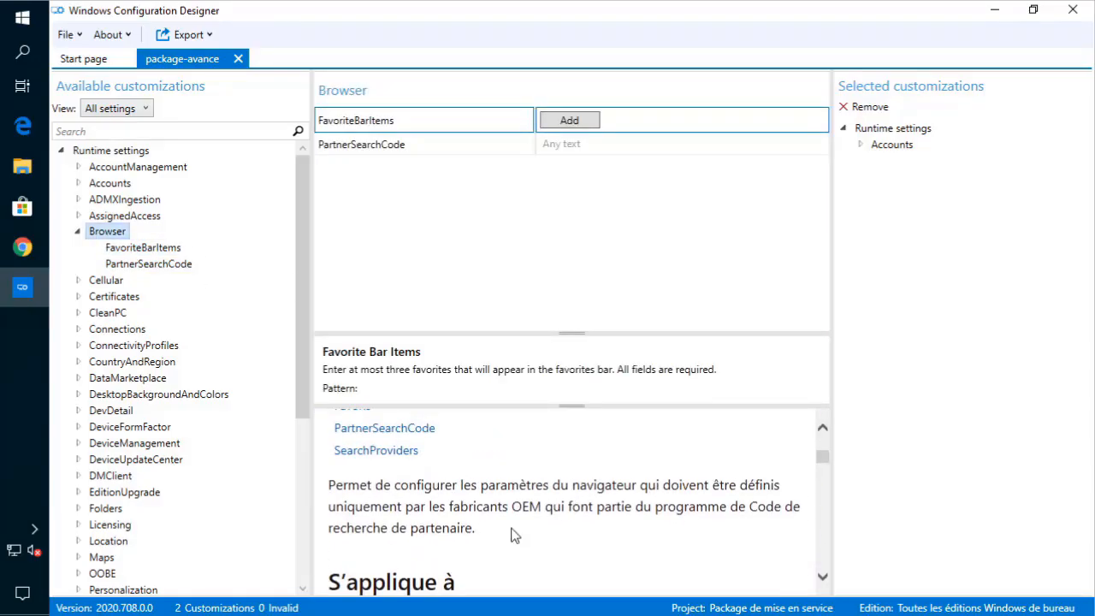
pyautogui.click(77, 232)
# - Inspect Cellular PerDevice SignalBarMappingTable settings, leaving all values unchanged
pyautogui.click(77, 247)
pyautogui.click(94, 264)
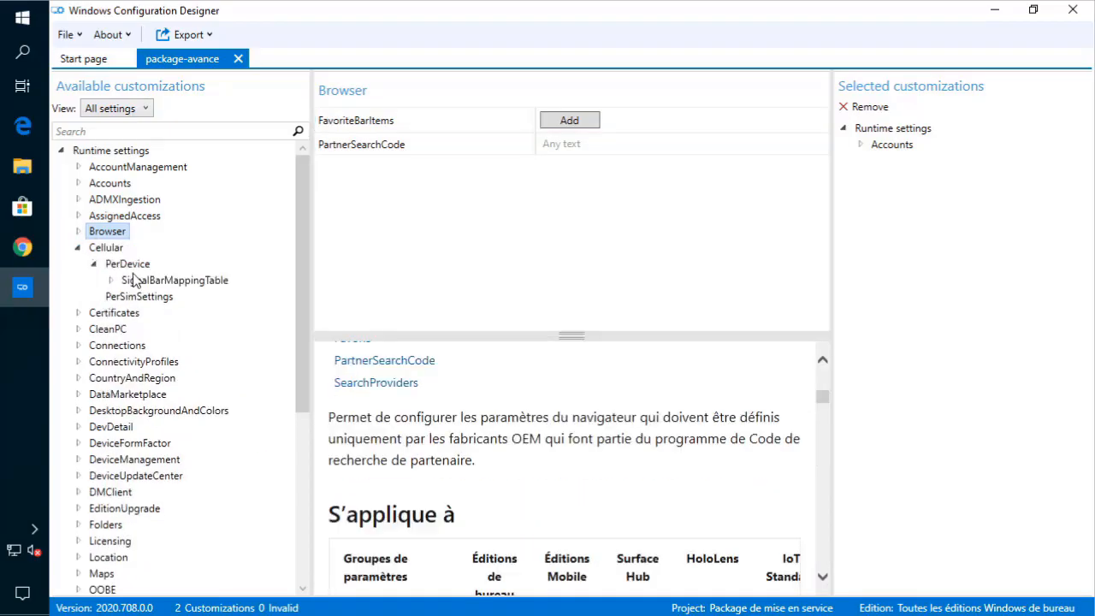
pyautogui.click(110, 281)
pyautogui.click(159, 298)
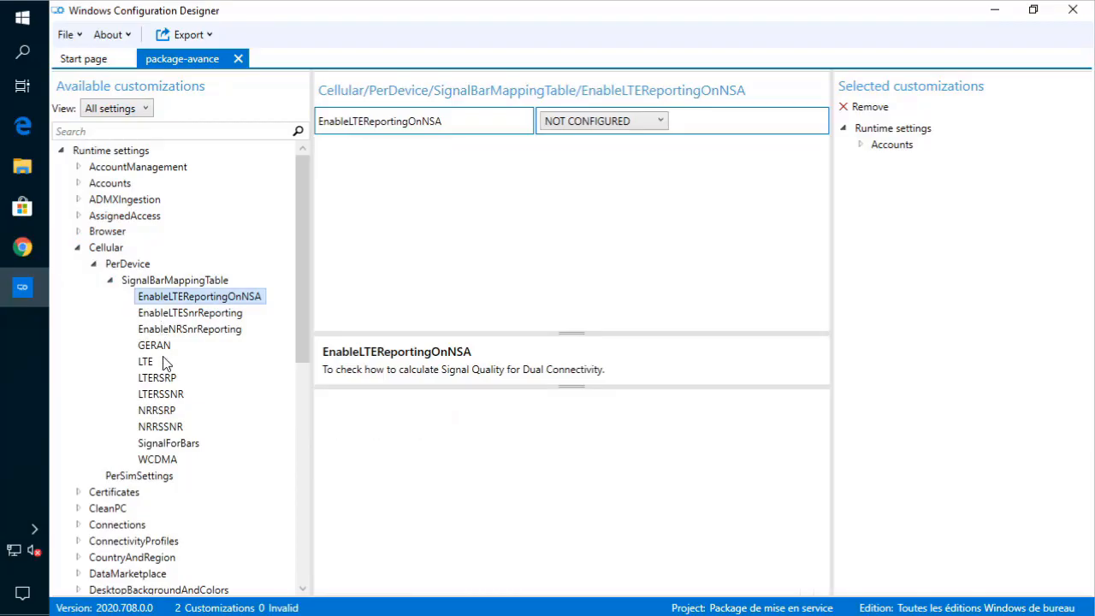
pyautogui.click(150, 362)
pyautogui.click(155, 377)
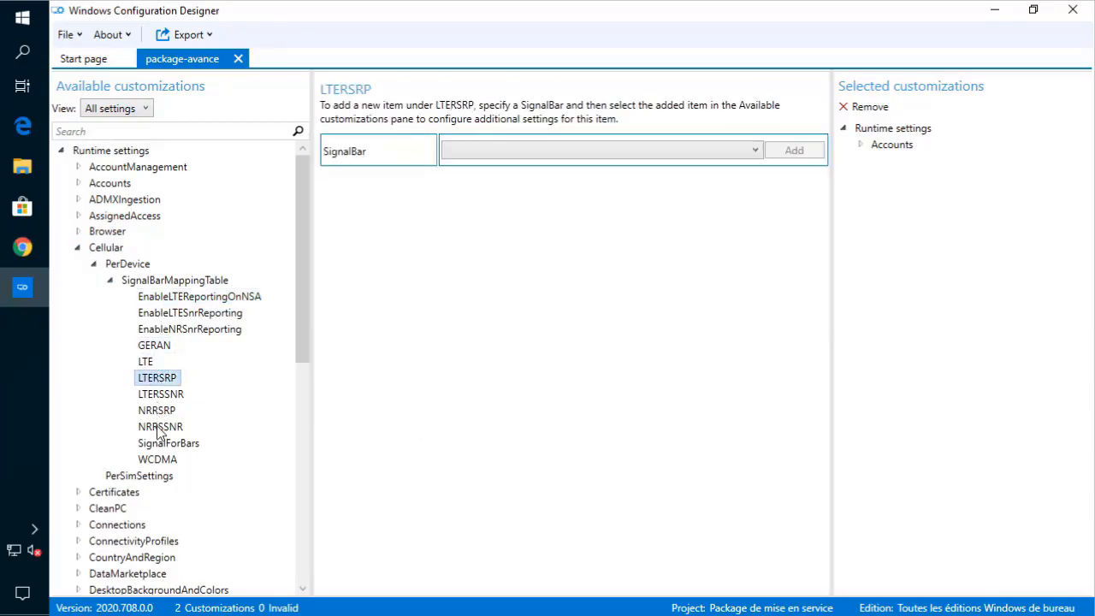
pyautogui.click(160, 426)
pyautogui.click(511, 150)
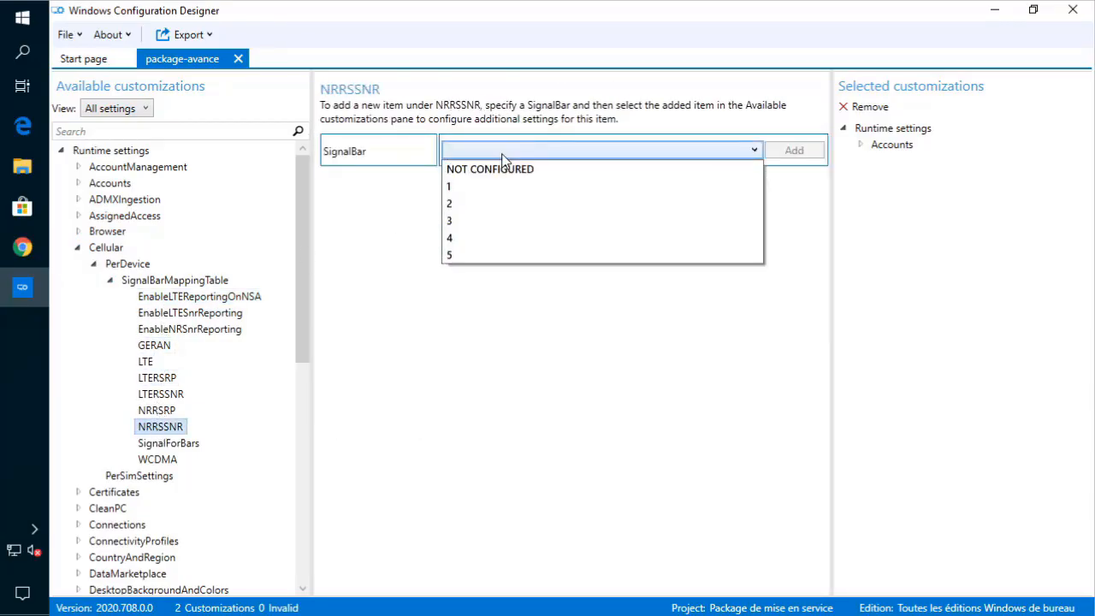
pyautogui.click(266, 380)
pyautogui.click(147, 362)
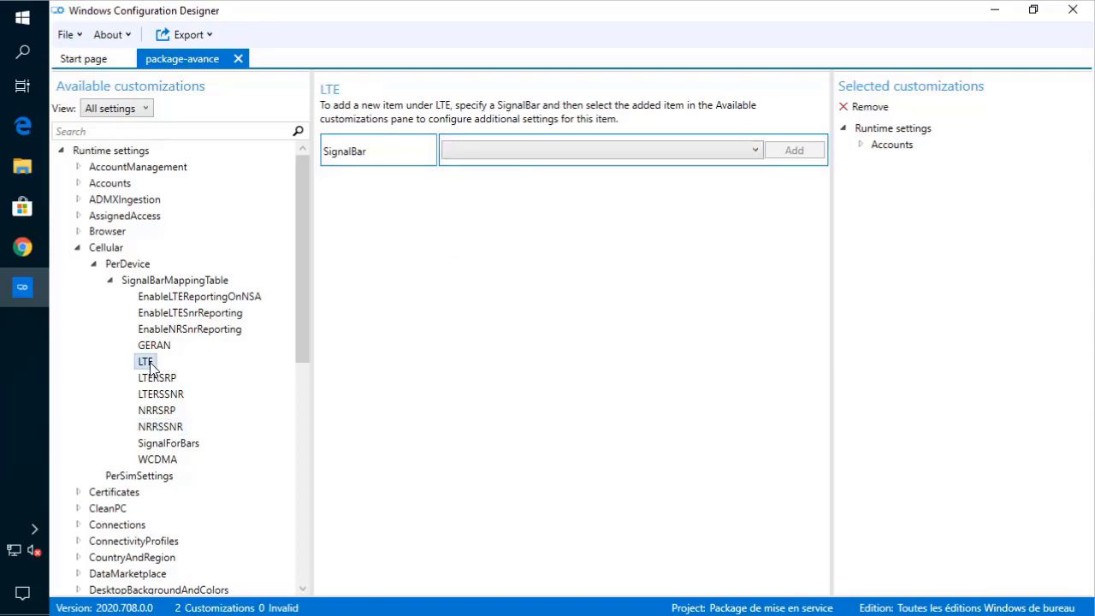
pyautogui.click(92, 267)
# - Collapse Cellular and open Certificates > CACertificates
pyautogui.click(79, 248)
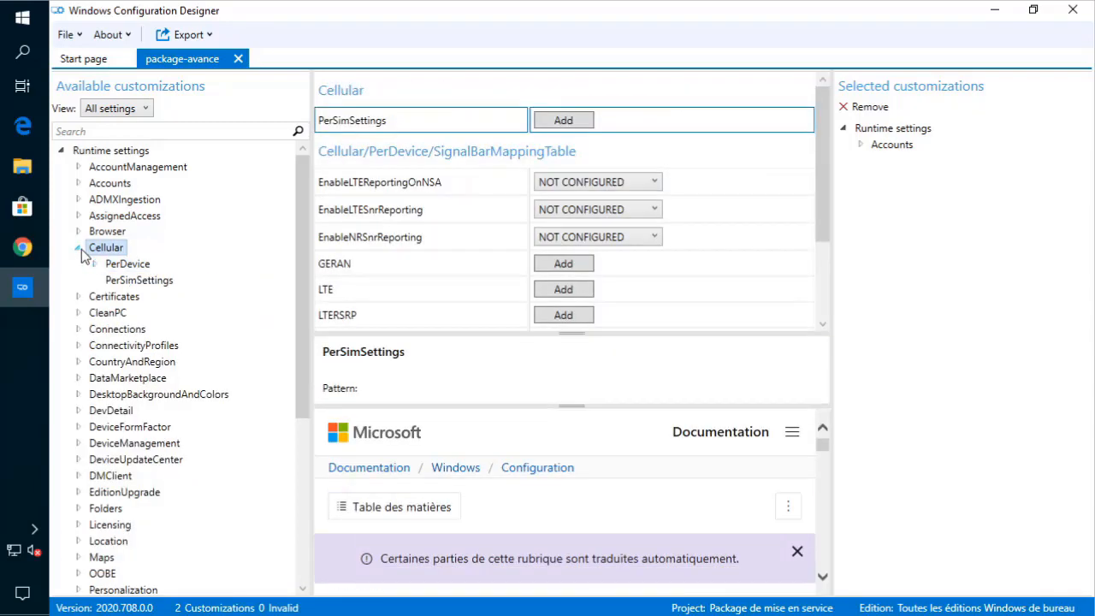
pyautogui.click(78, 264)
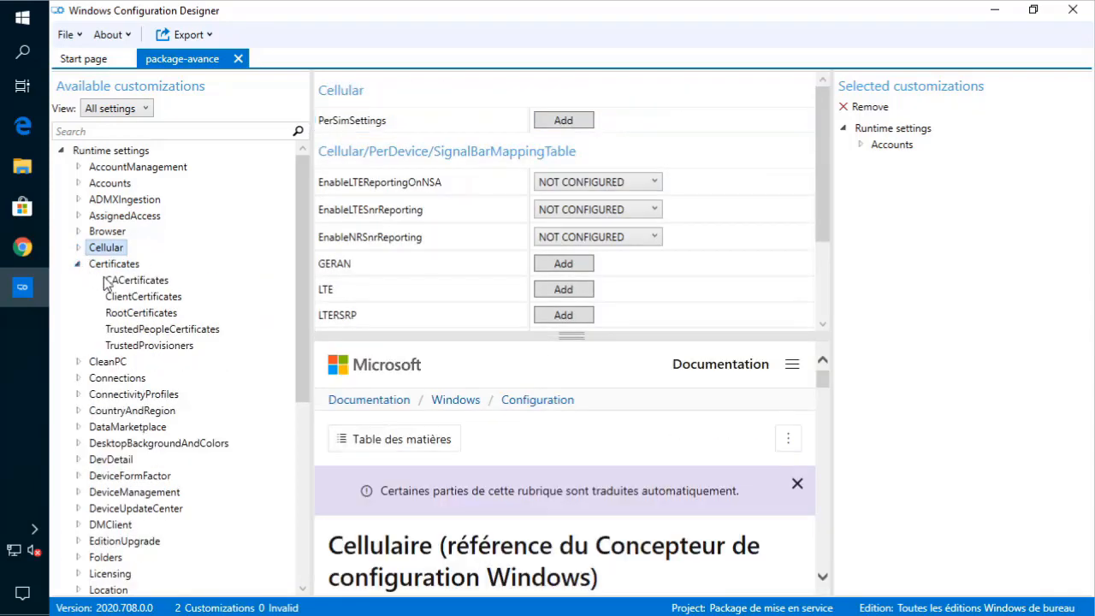
pyautogui.click(122, 284)
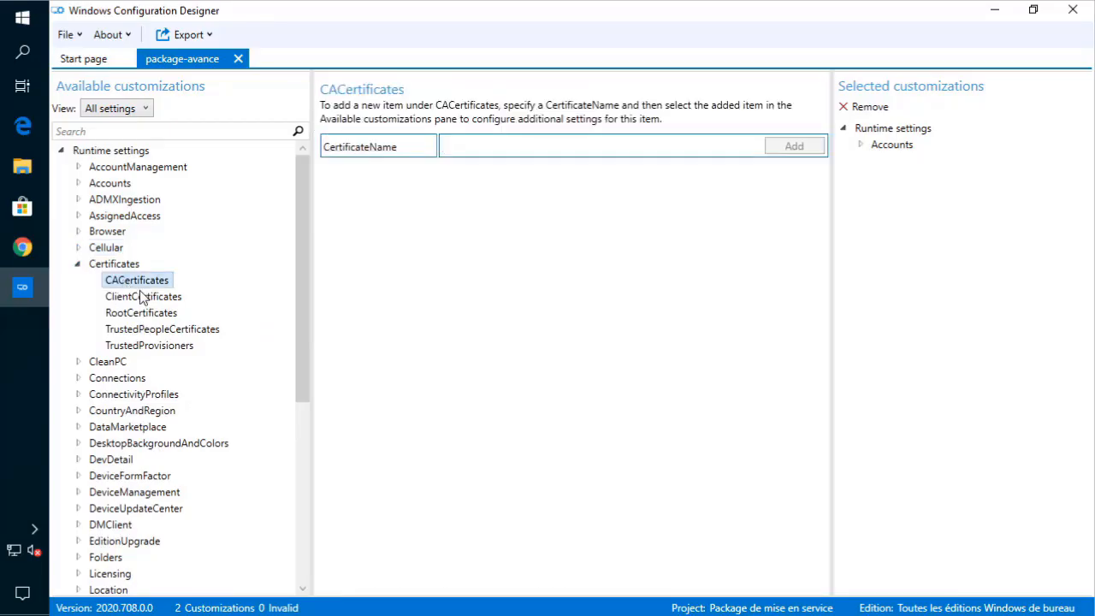
# - Look through the Client, Root, TrustedPeople and TrustedProvisioners certificate settings
pyautogui.click(145, 300)
pyautogui.click(144, 313)
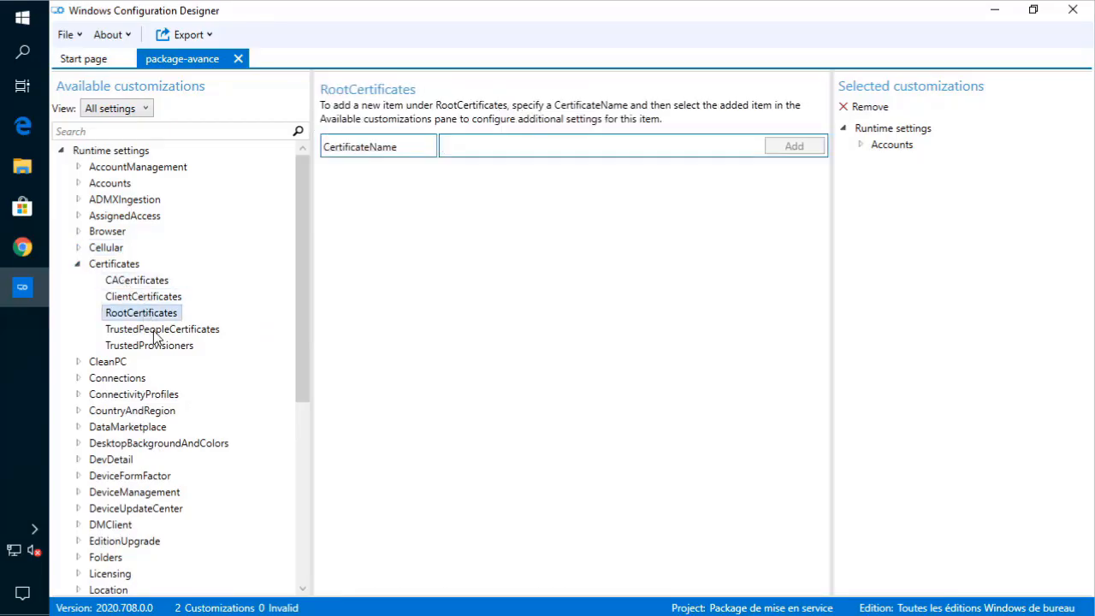
pyautogui.click(156, 331)
pyautogui.click(160, 343)
pyautogui.click(158, 315)
# - Add a root certificate entry named pfsense and select it
pyautogui.click(156, 296)
pyautogui.write('pfqzno')
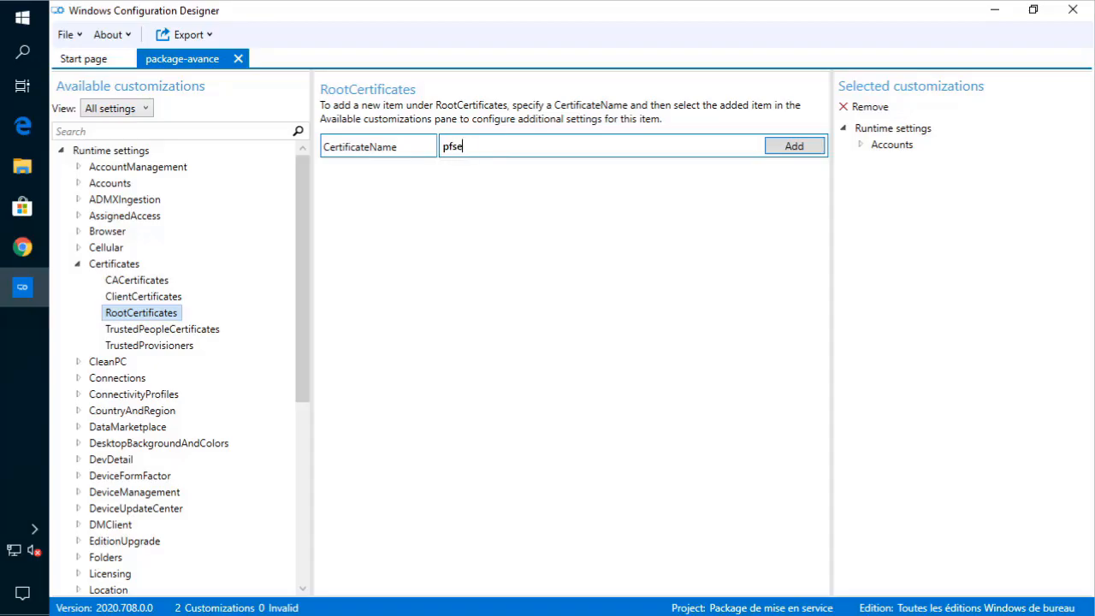
pyautogui.click(798, 146)
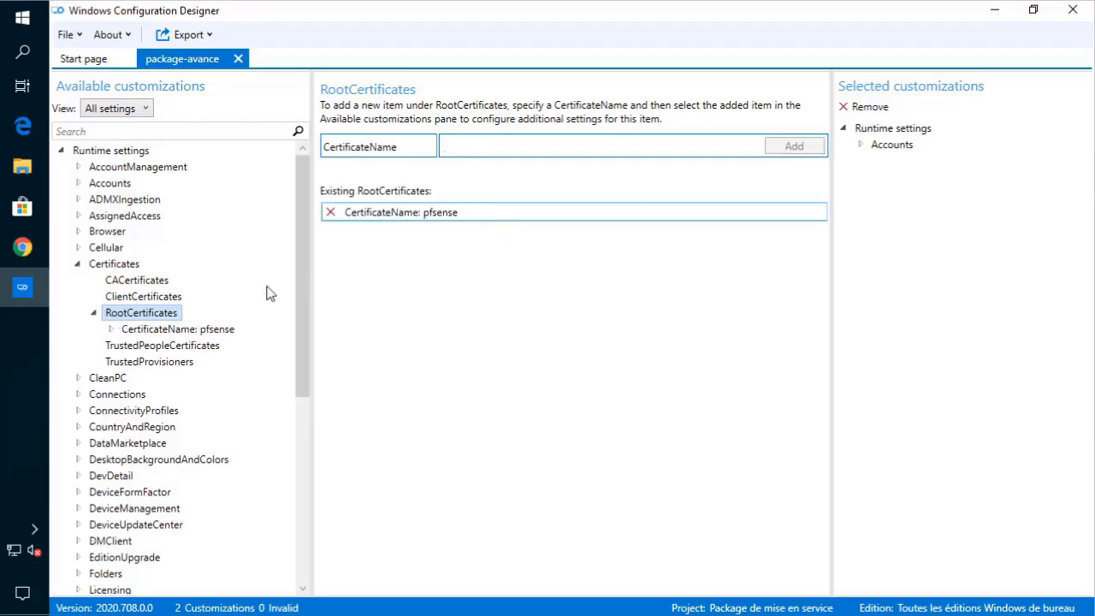
pyautogui.click(190, 332)
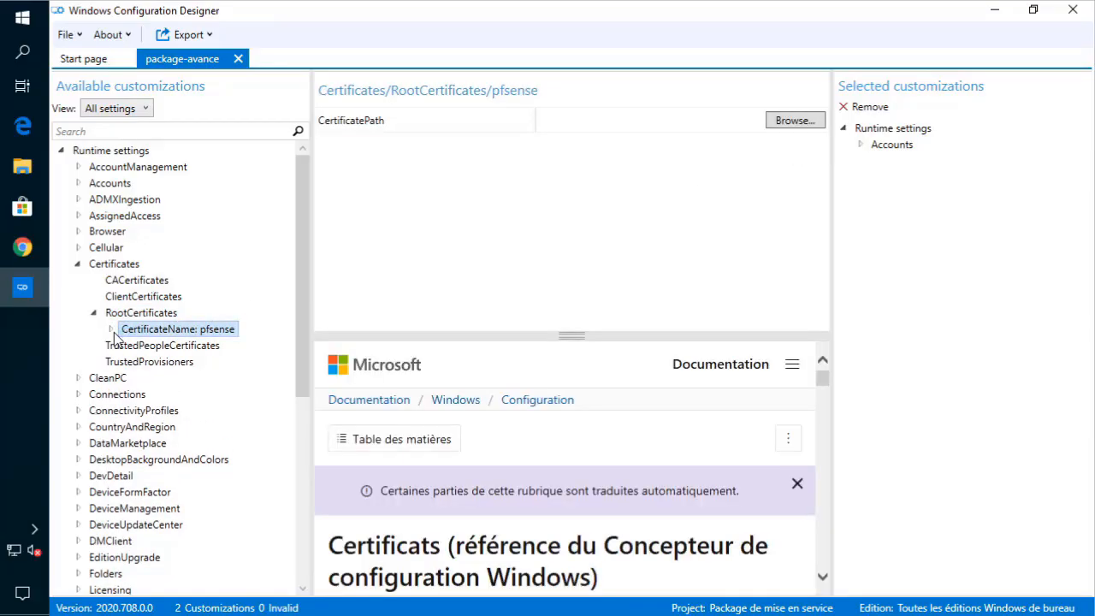
# - Set the pfsense CertificatePath to Certif-Pfsense.cer from the Bureau folder
pyautogui.click(111, 330)
pyautogui.click(170, 345)
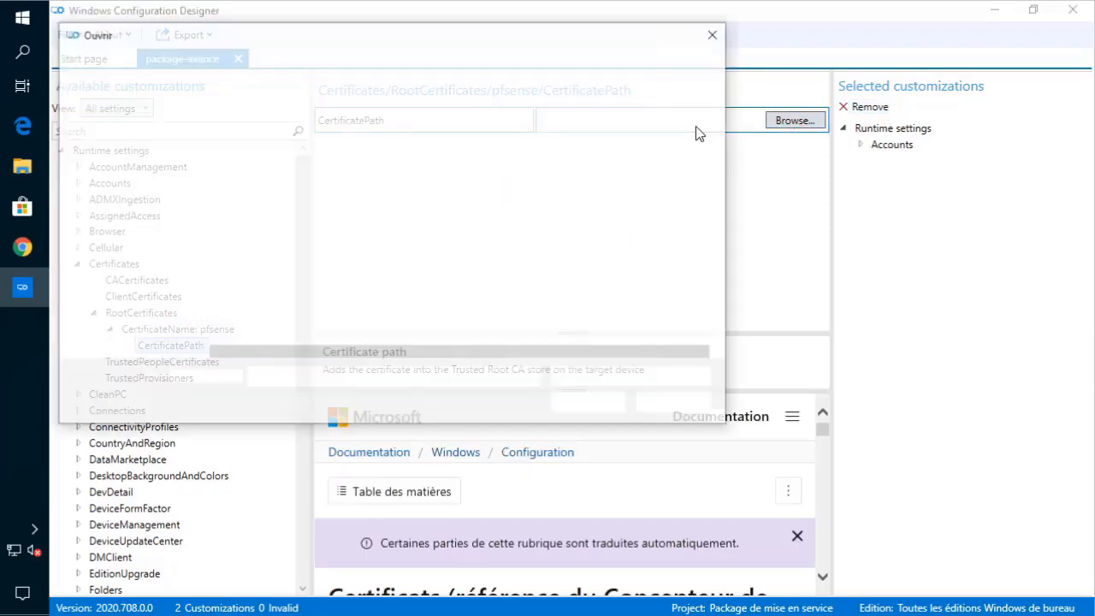
pyautogui.click(82, 156)
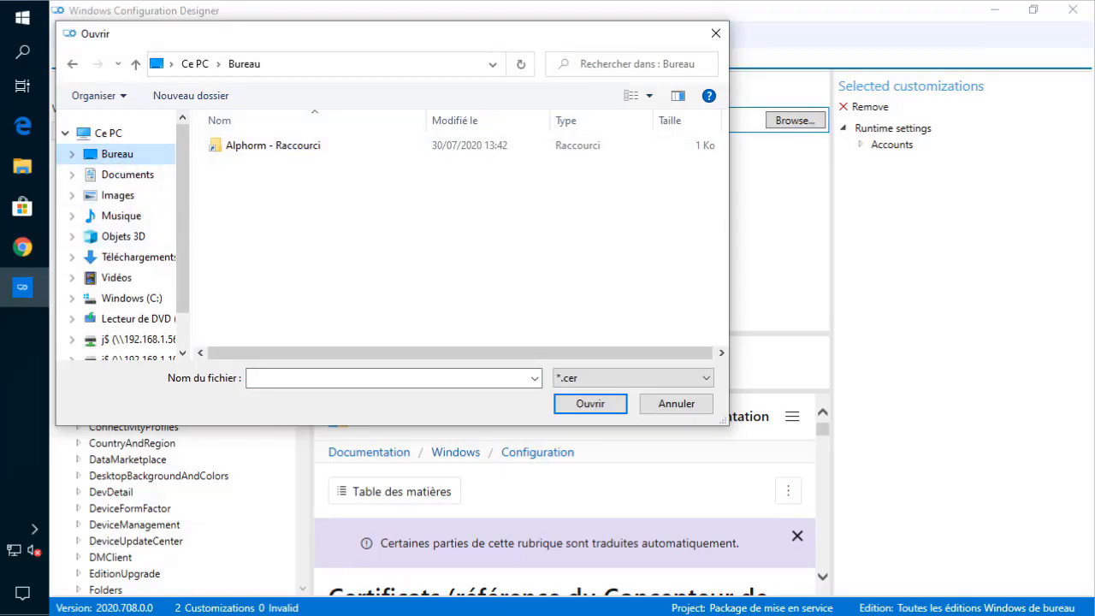
pyautogui.click(672, 404)
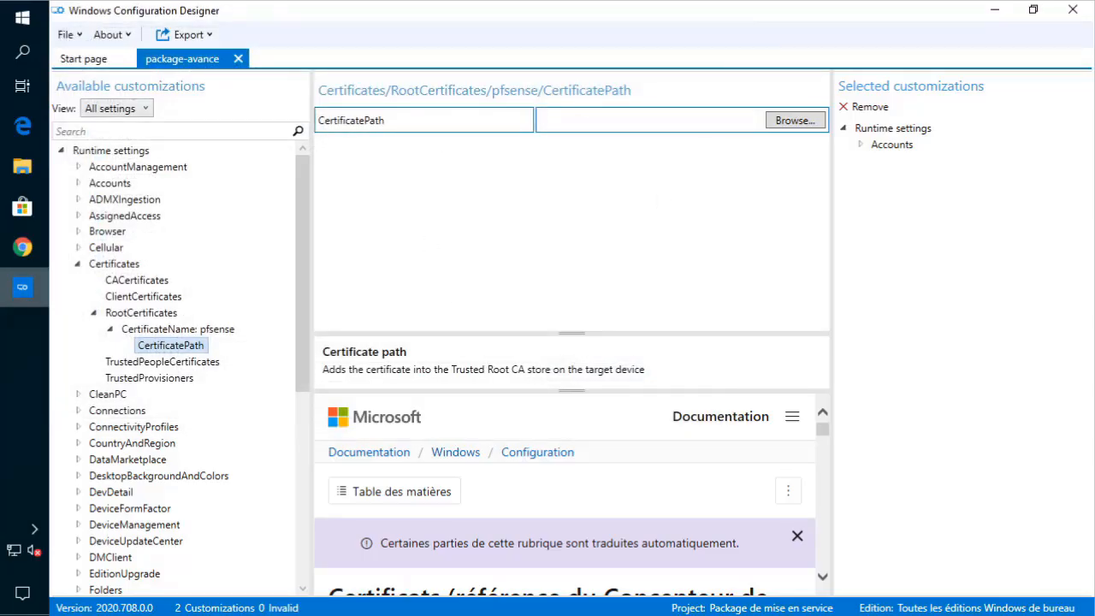
pyautogui.click(792, 120)
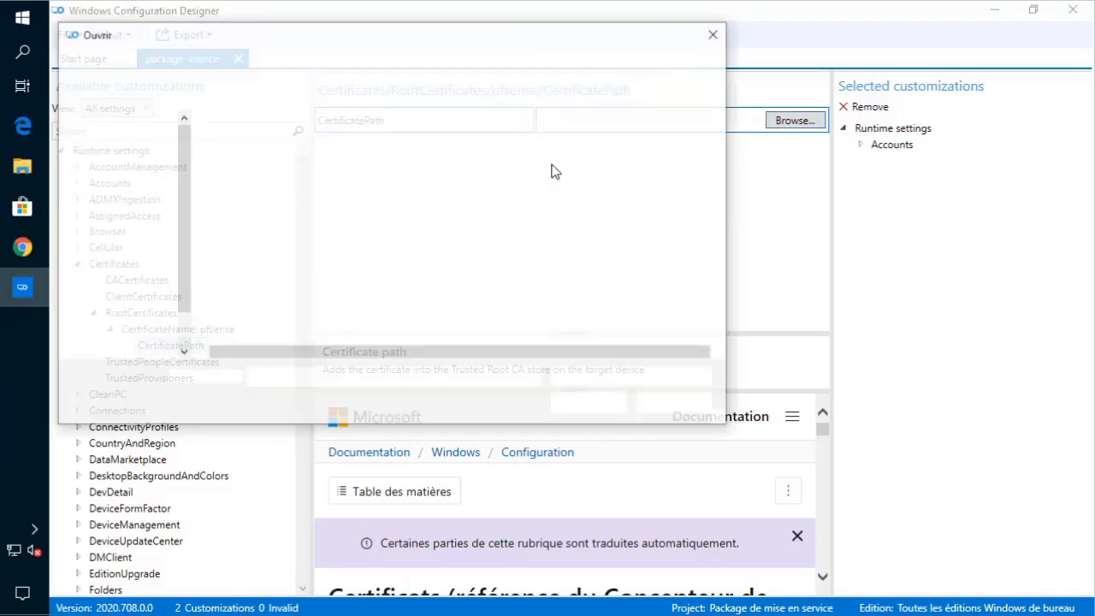
pyautogui.click(111, 155)
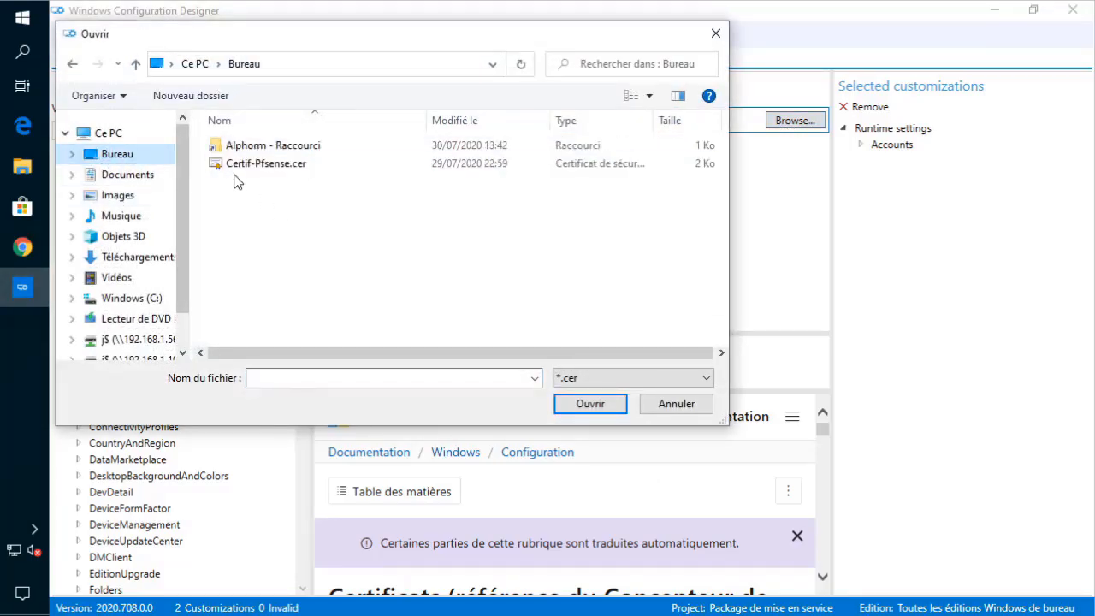
pyautogui.click(258, 166)
pyautogui.doubleClick(258, 166)
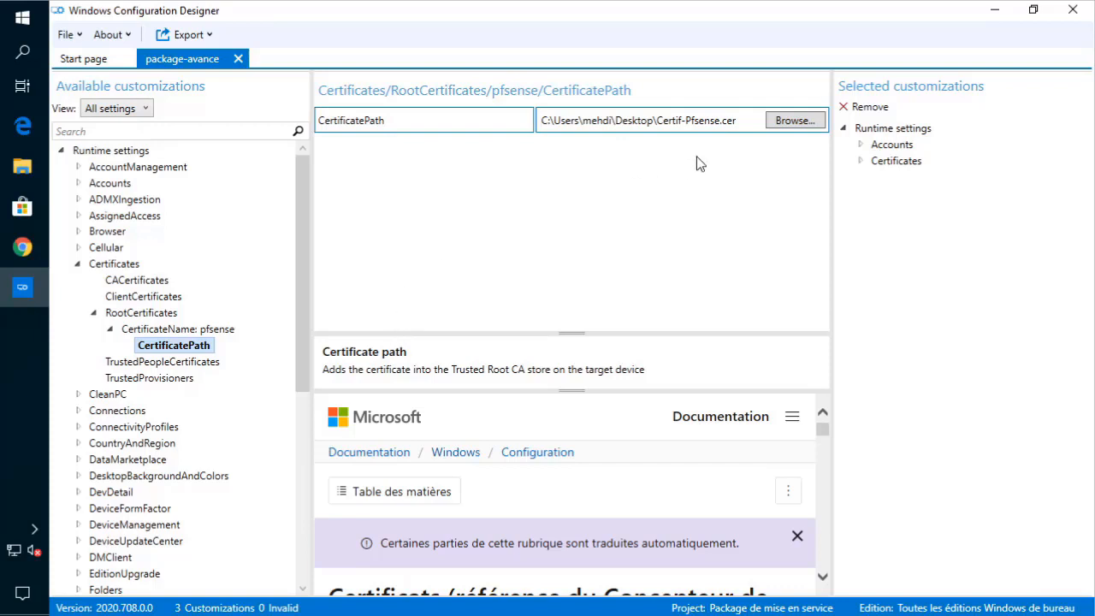
# - Check the certificate path text, then return to the Certificates overview
pyautogui.moveTo(734, 120); pyautogui.dragTo(541, 130)
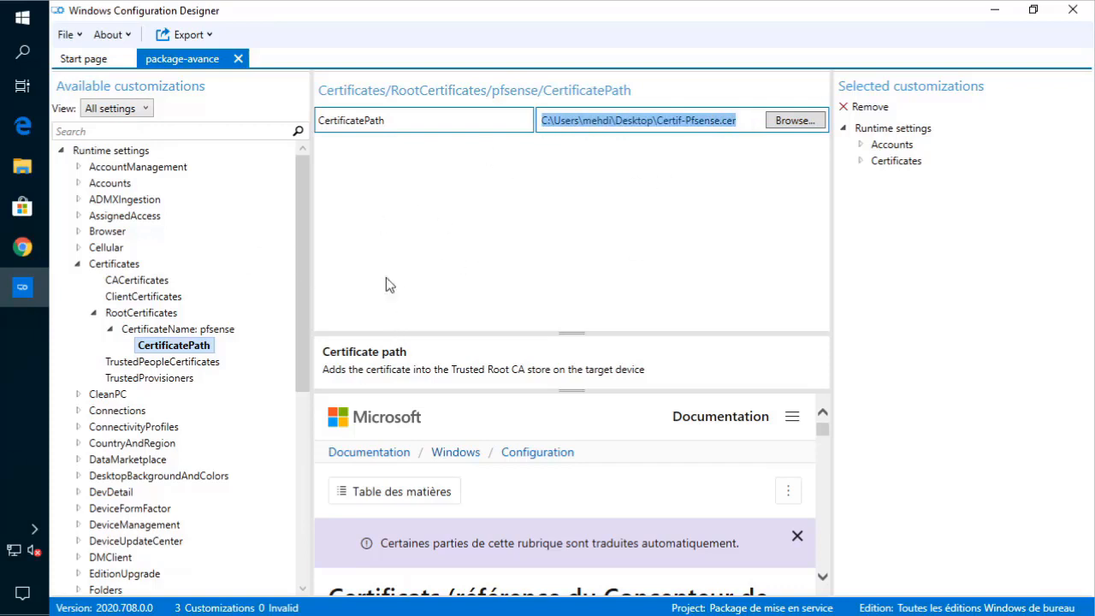
pyautogui.click(738, 120)
pyautogui.moveTo(738, 120); pyautogui.dragTo(552, 145)
pyautogui.scroll(-2, 231, 349)
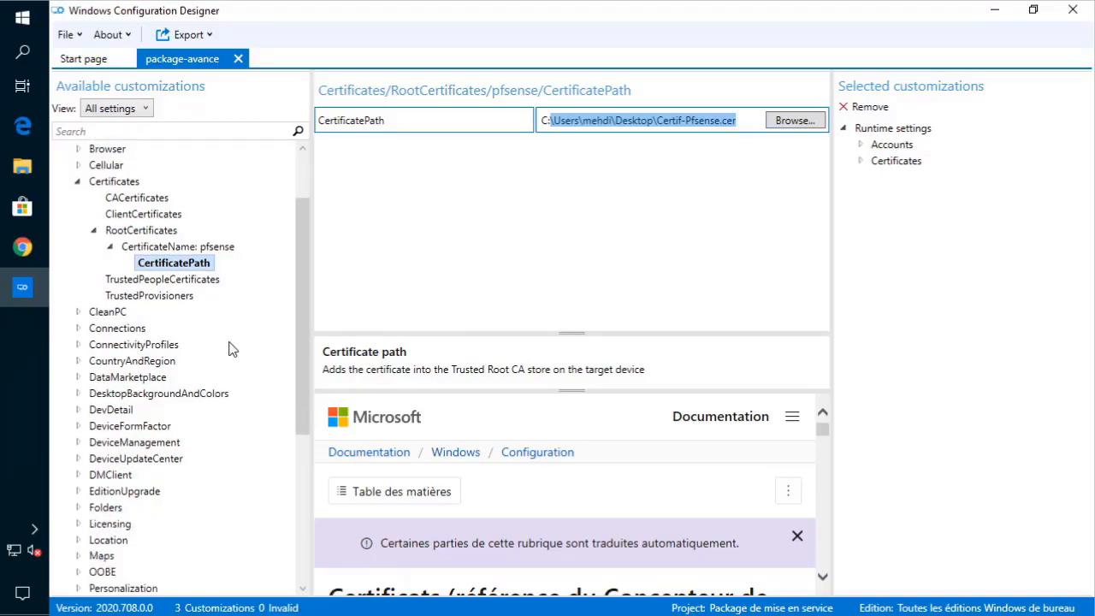
pyautogui.click(75, 183)
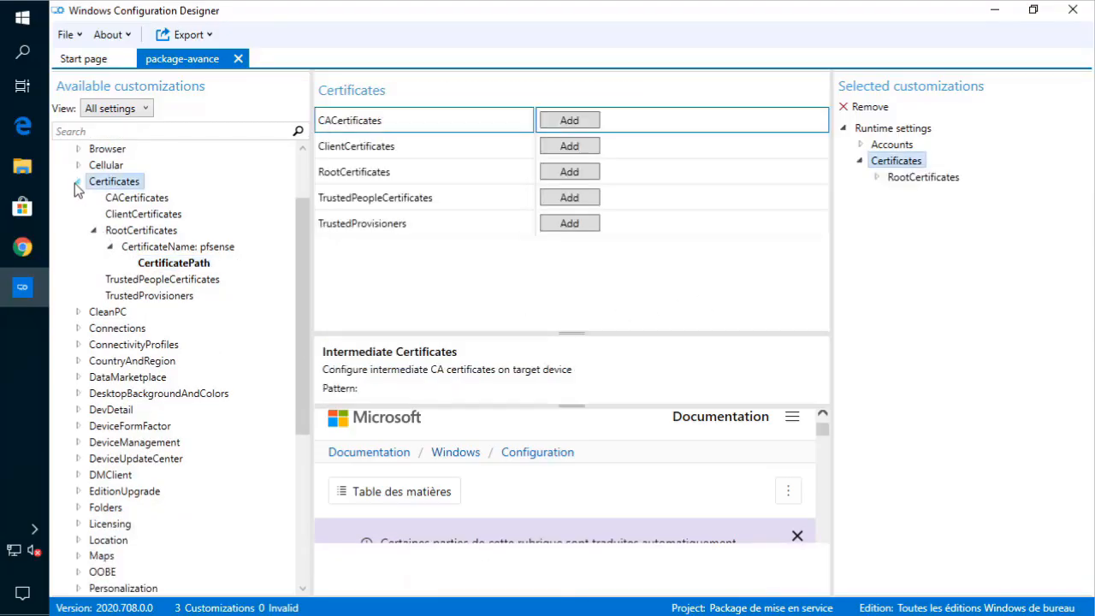
# - Inspect the CleanPC retaining and without-retaining user data options without changing them
pyautogui.click(76, 183)
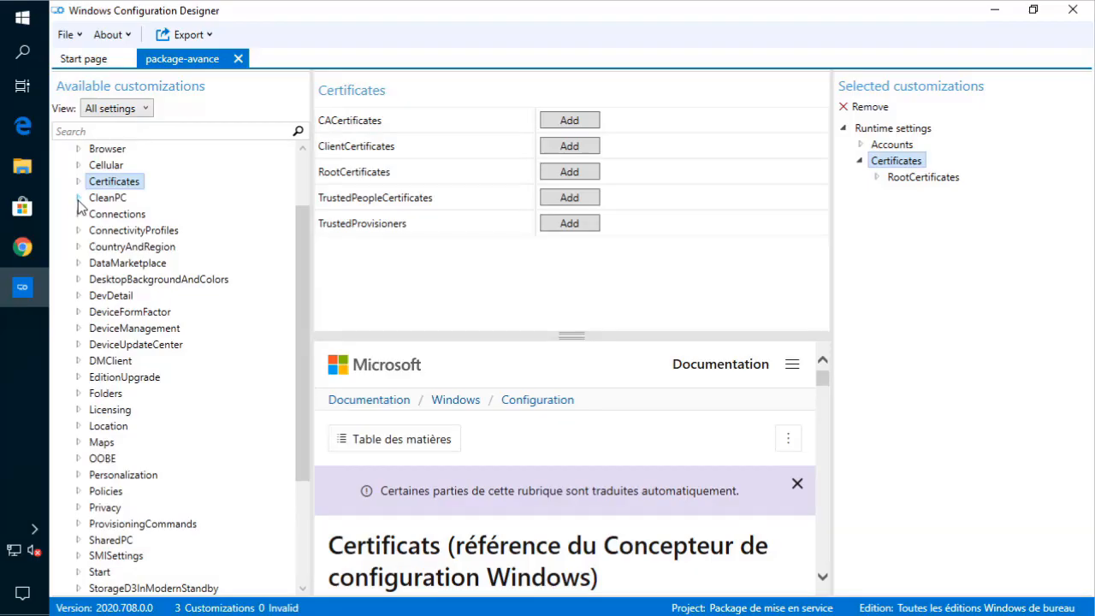
pyautogui.click(78, 197)
pyautogui.click(137, 214)
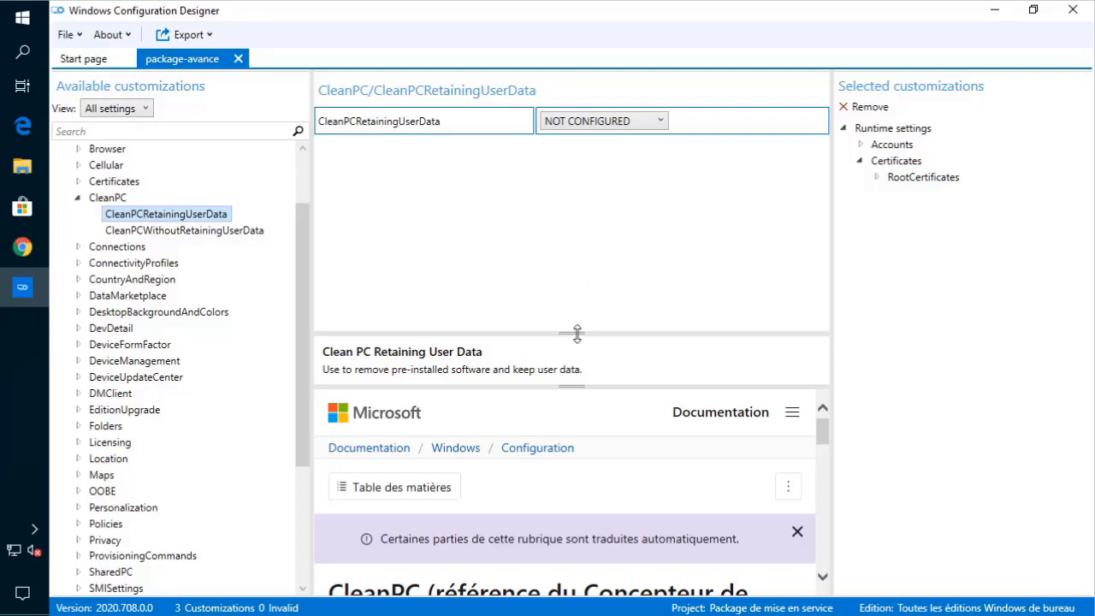
pyautogui.moveTo(577, 334); pyautogui.dragTo(574, 191)
pyautogui.scroll(-3, 564, 442)
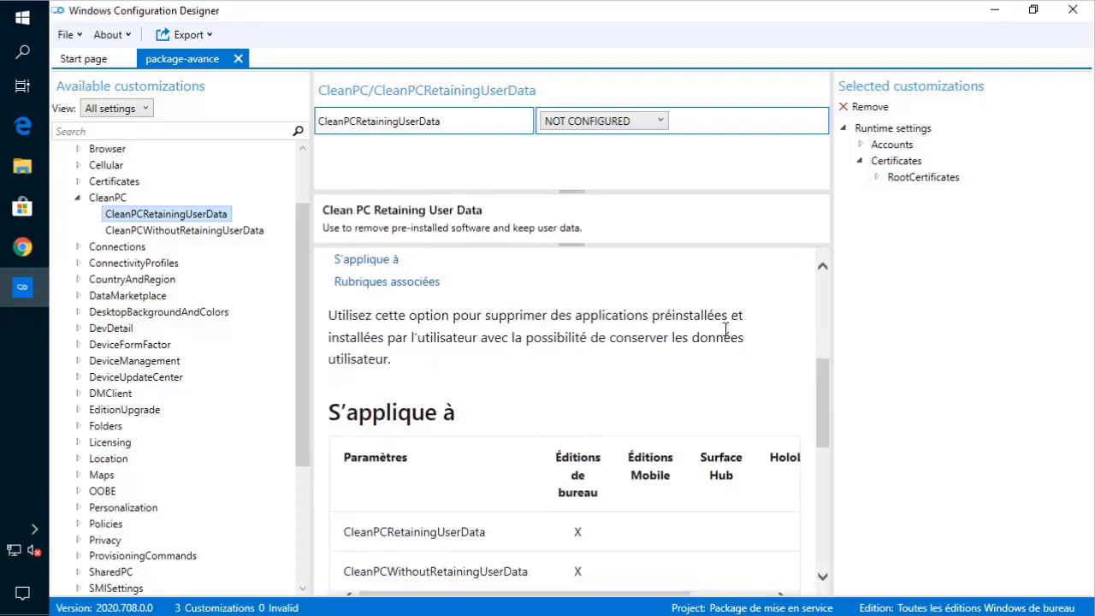
pyautogui.click(655, 122)
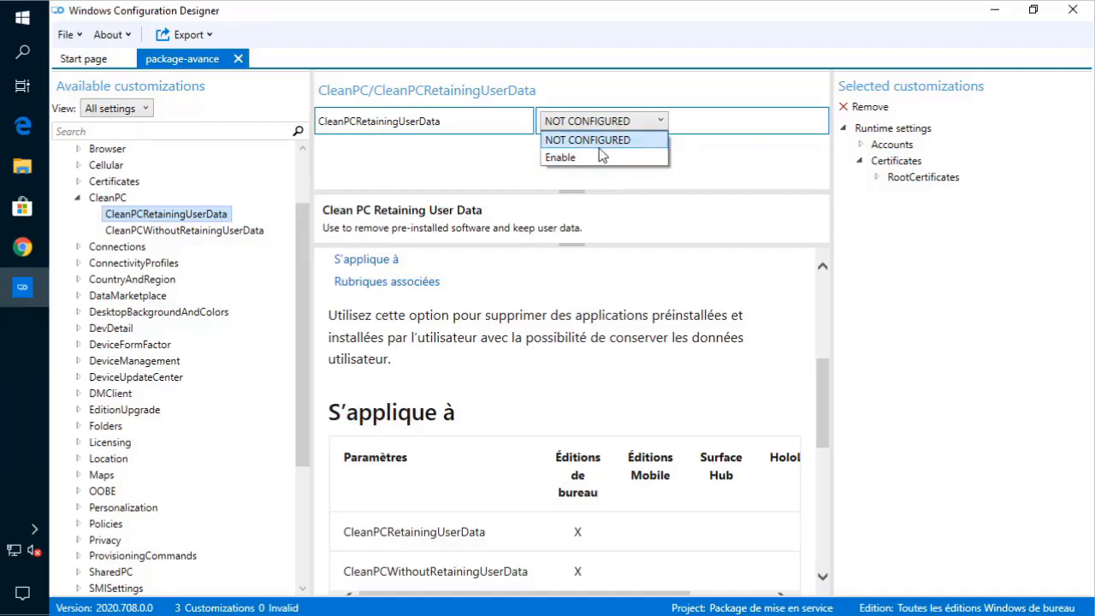
pyautogui.click(240, 239)
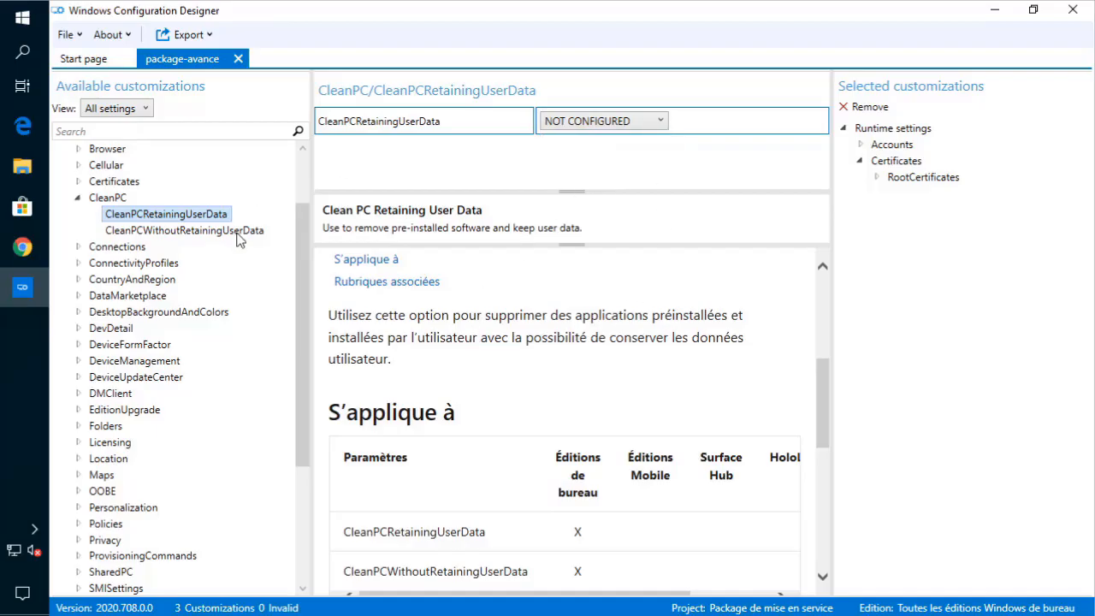
pyautogui.click(238, 233)
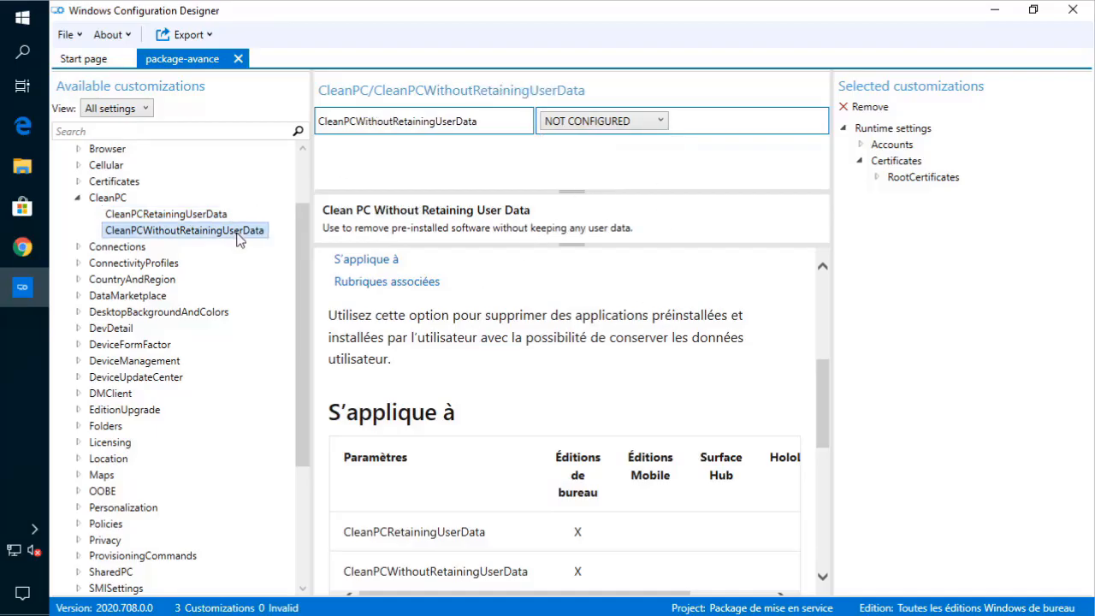
pyautogui.click(77, 198)
# - Browse Connections Cellular, EnterpriseAPN and Policies, then expand ConnectivityProfiles
pyautogui.click(79, 215)
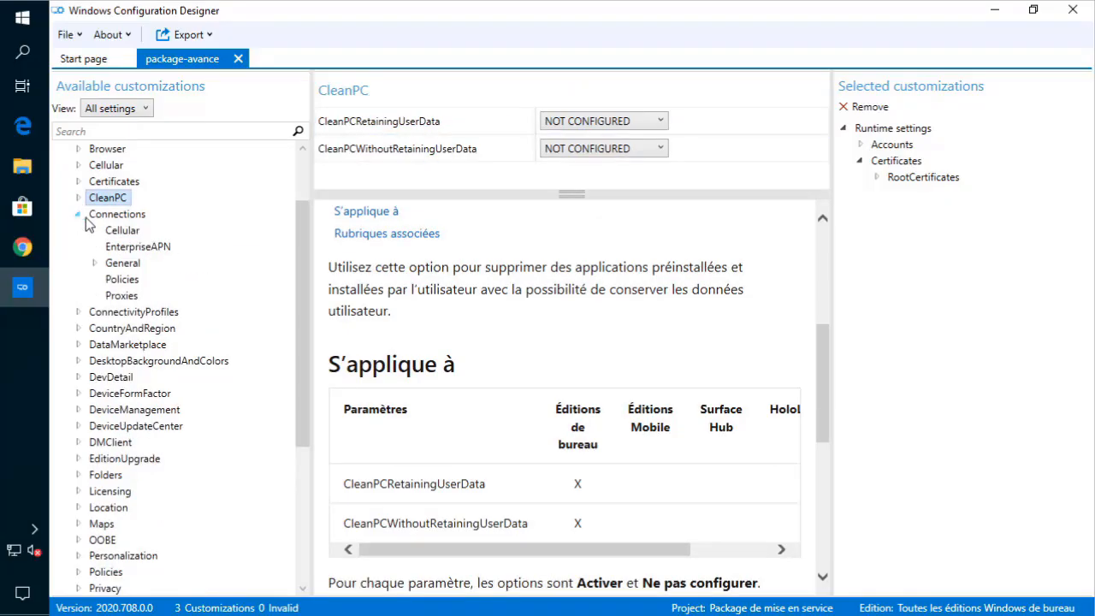
pyautogui.click(117, 230)
pyautogui.click(135, 248)
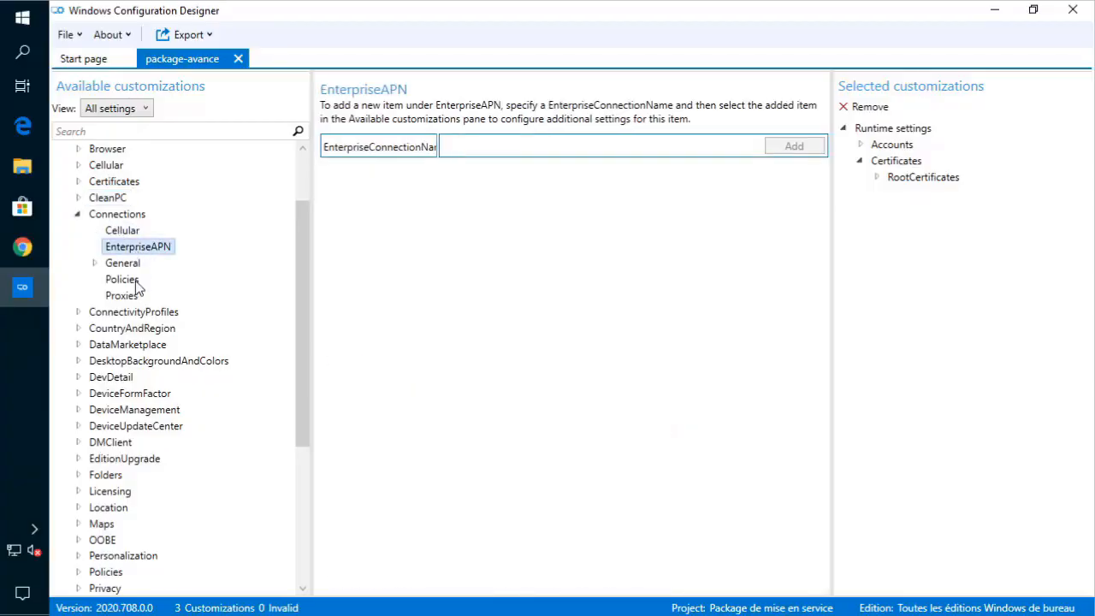
pyautogui.click(121, 280)
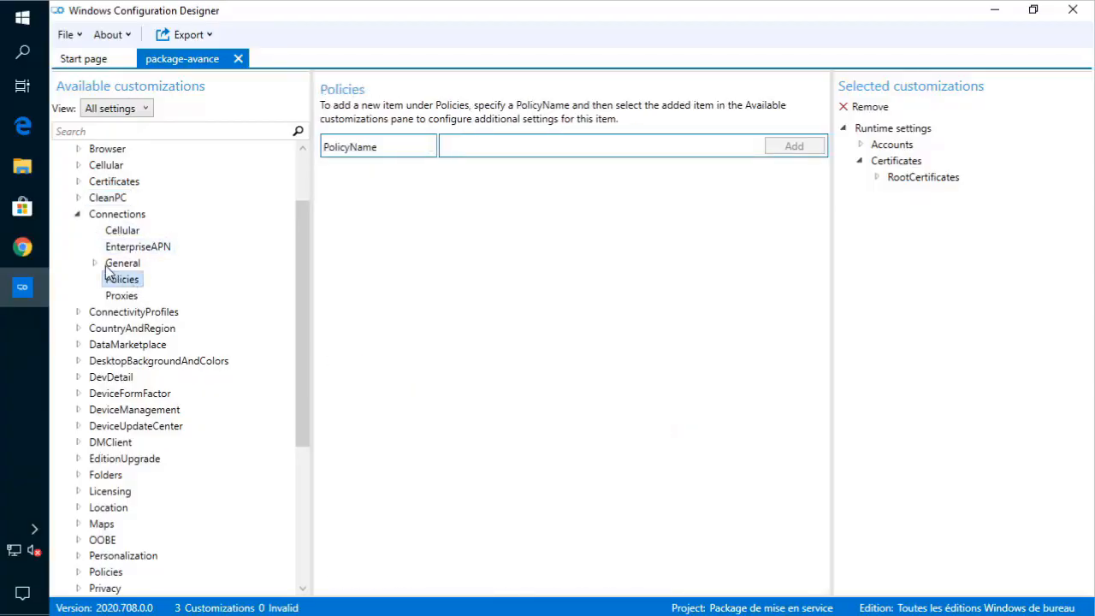
pyautogui.click(77, 214)
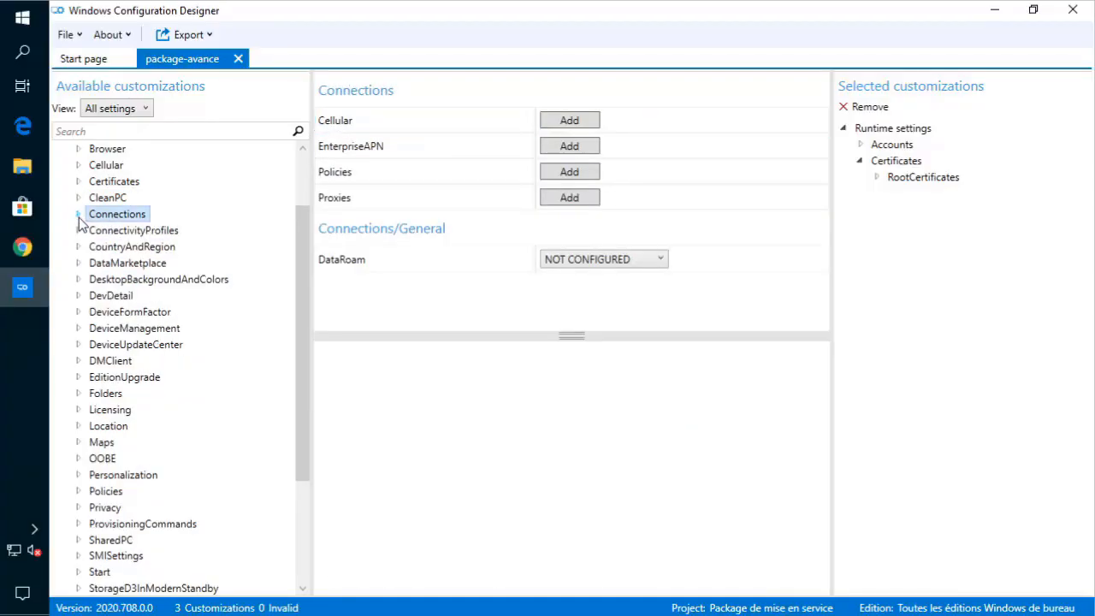
pyautogui.click(78, 231)
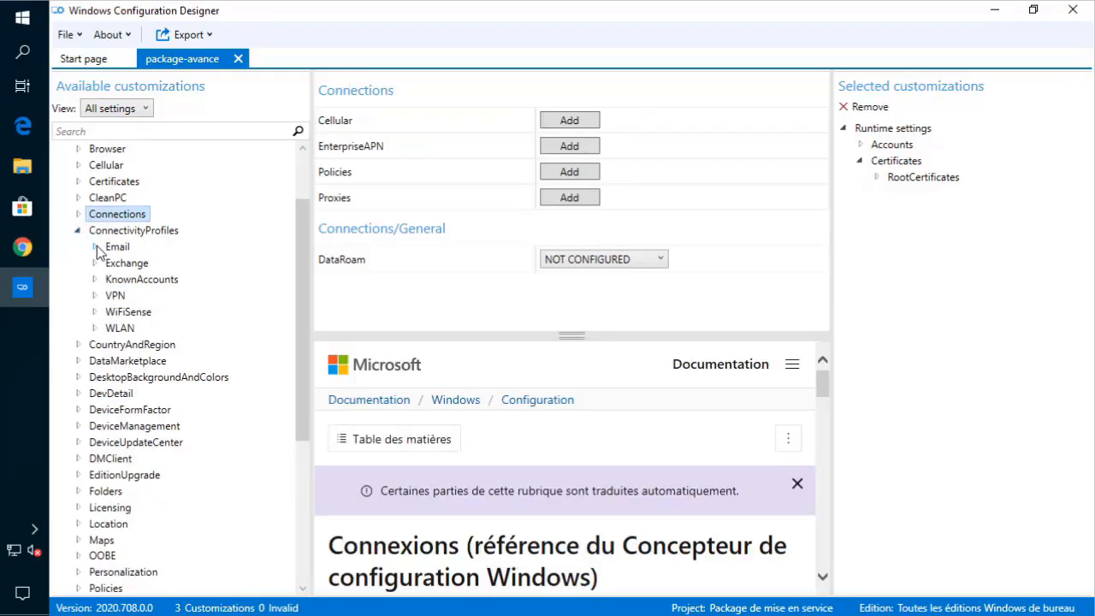
# - Add a new Exchange email account named 'test' under ConnectivityProfiles
pyautogui.click(95, 246)
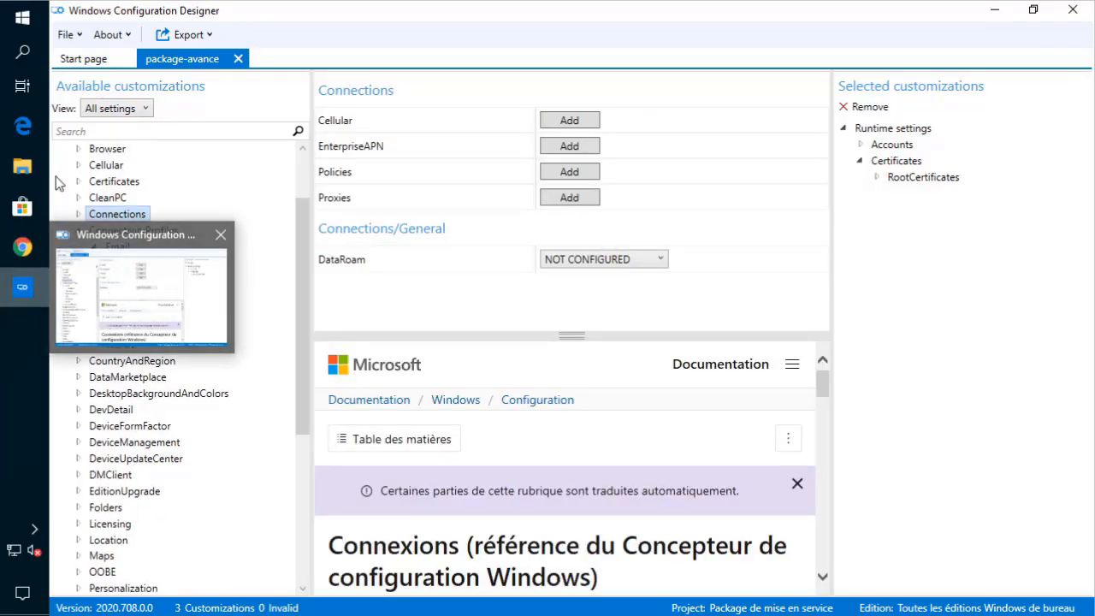
pyautogui.click(94, 279)
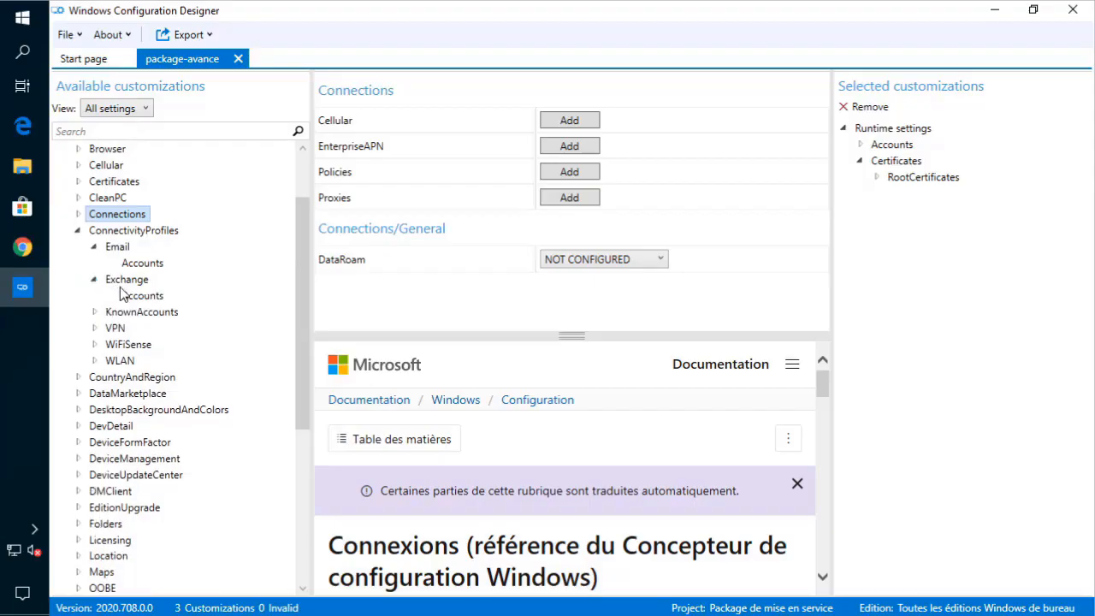
pyautogui.click(129, 295)
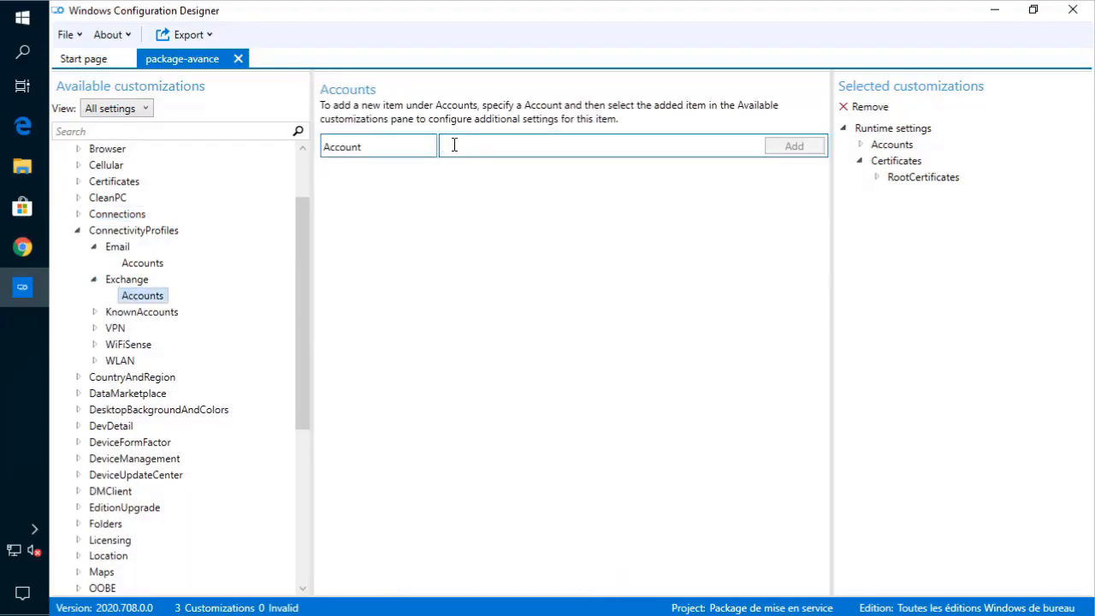
pyautogui.write('test')
pyautogui.press('Return')
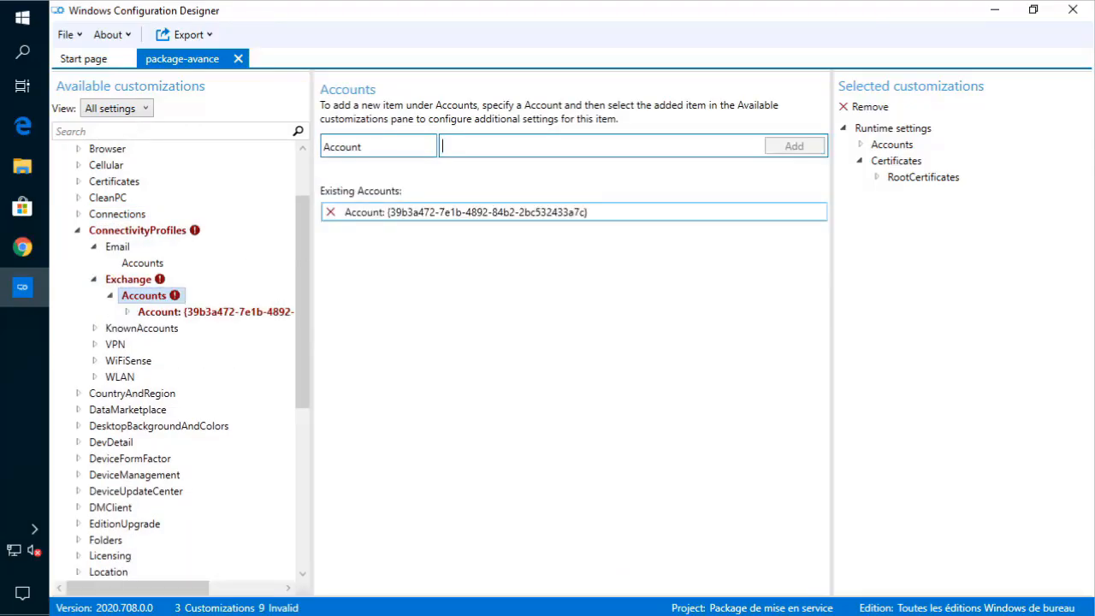
pyautogui.click(205, 313)
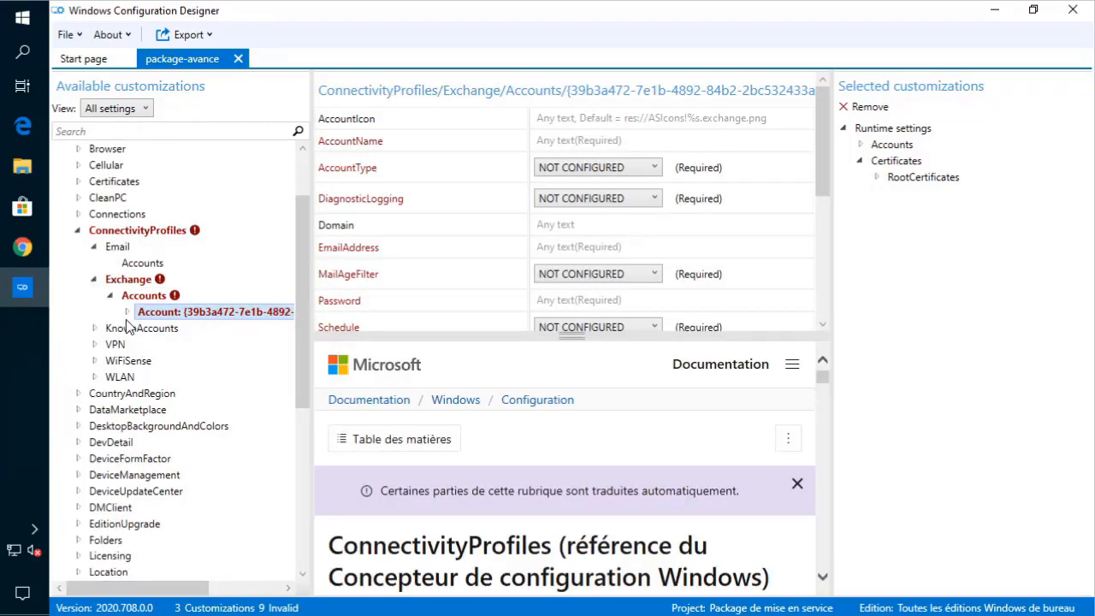
# - Review the account's settings, from AccountIcon and AccountName through ServerName and SyncEmail_Enable
pyautogui.click(127, 311)
pyautogui.click(179, 329)
pyautogui.click(188, 344)
pyautogui.click(190, 361)
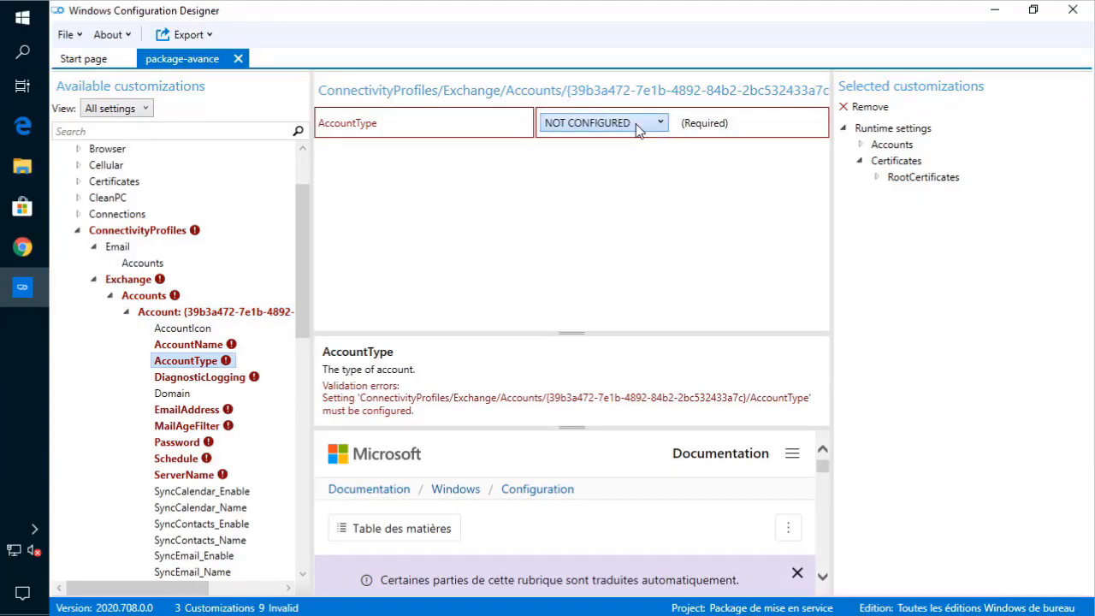
pyautogui.click(186, 395)
pyautogui.click(195, 378)
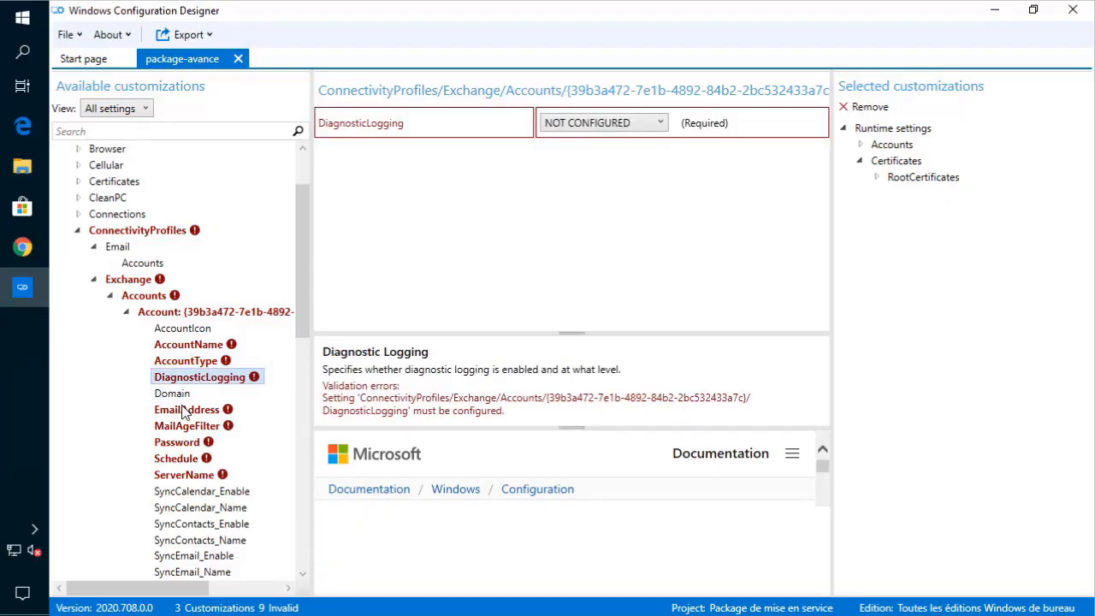
pyautogui.click(183, 409)
pyautogui.click(183, 442)
pyautogui.click(183, 459)
pyautogui.click(183, 474)
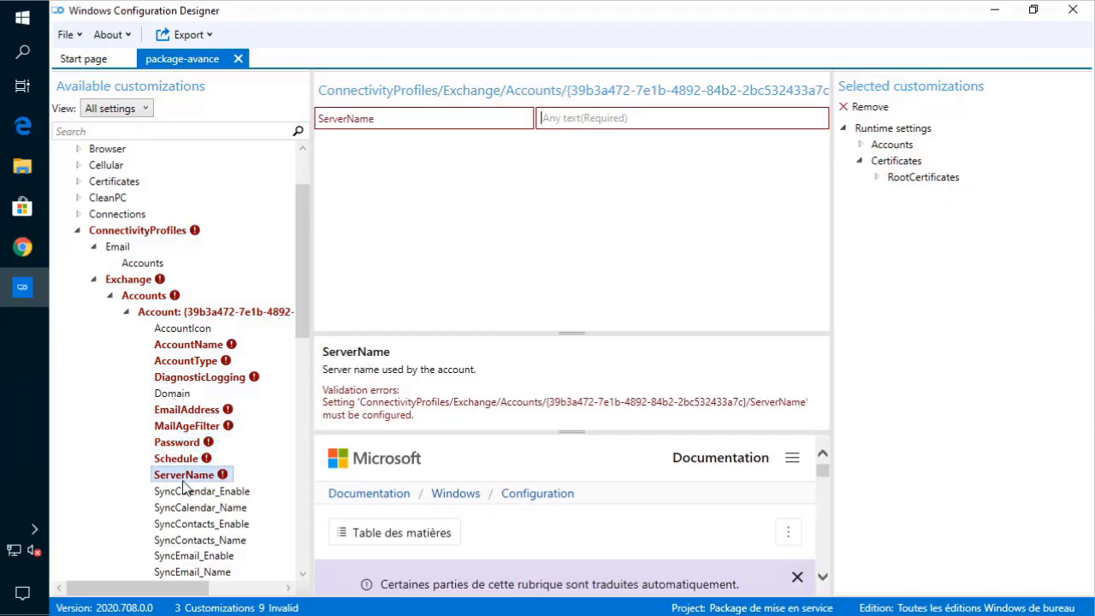
pyautogui.scroll(-2, 228, 437)
pyautogui.click(192, 489)
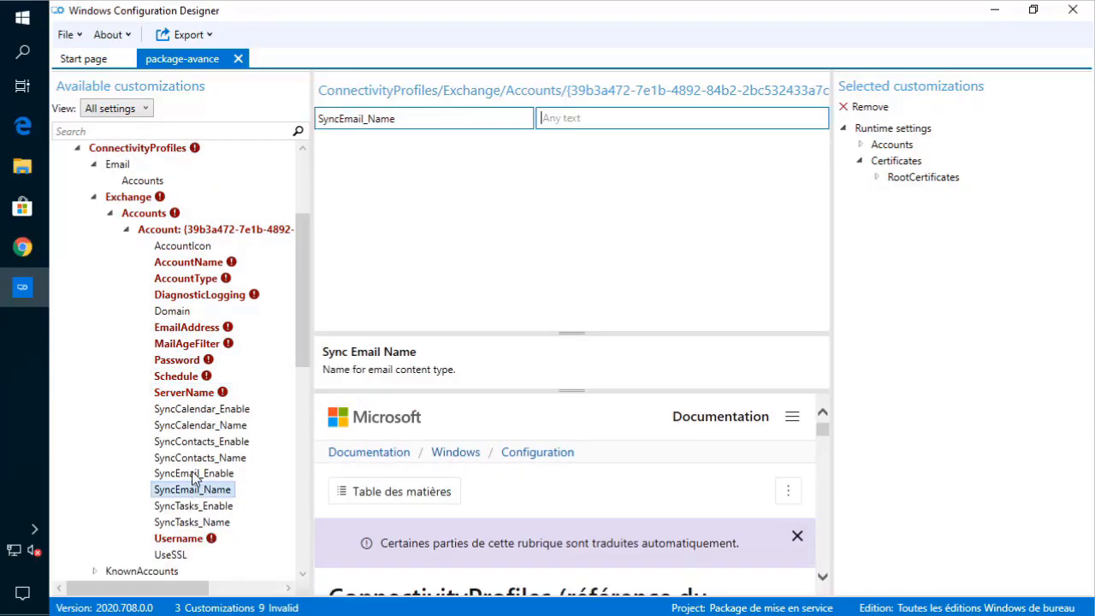
pyautogui.click(191, 473)
pyautogui.scroll(2, 153, 249)
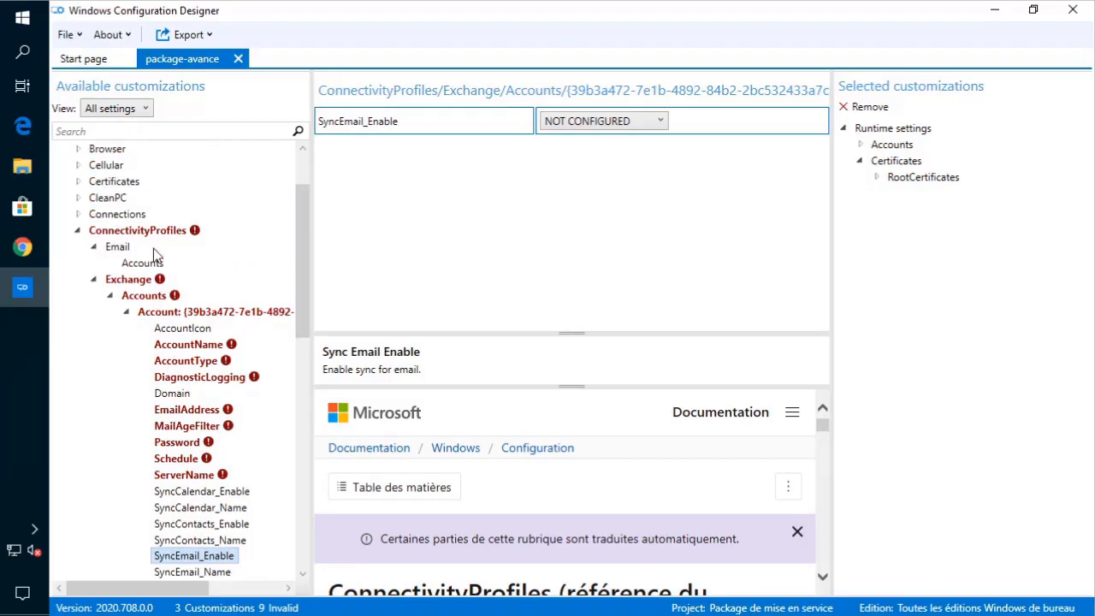
# - Show the list of existing Exchange accounts and collapse the account's settings node
pyautogui.click(124, 279)
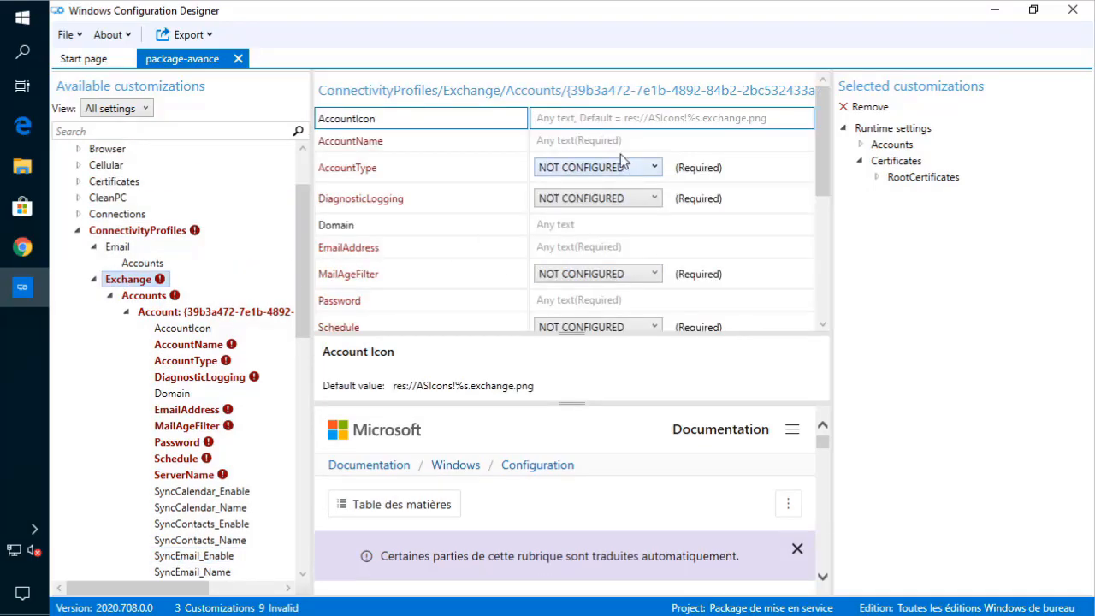
pyautogui.click(126, 247)
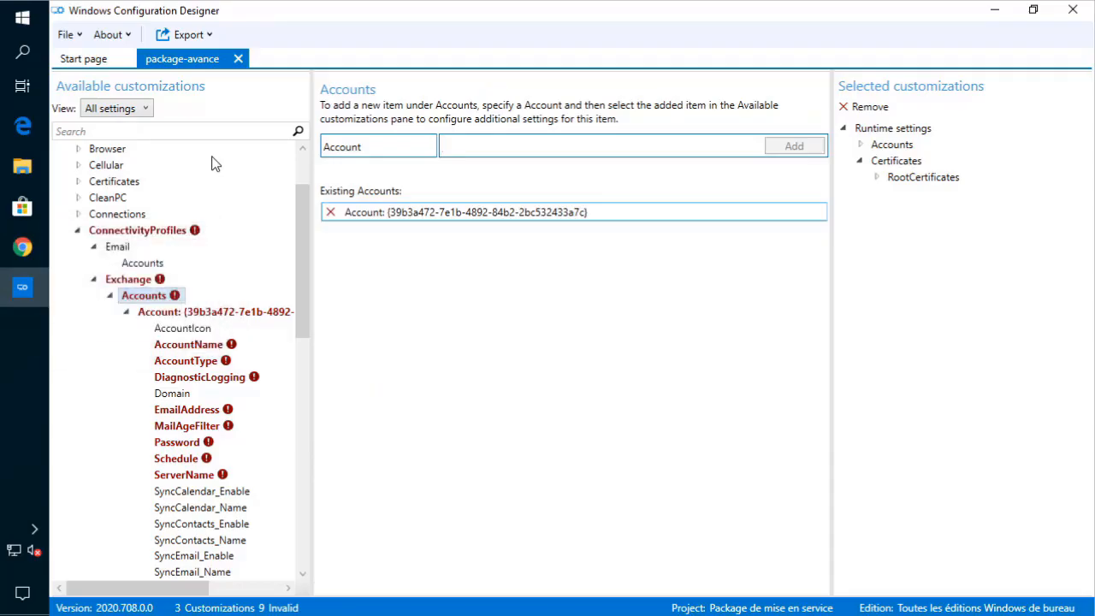
pyautogui.click(127, 313)
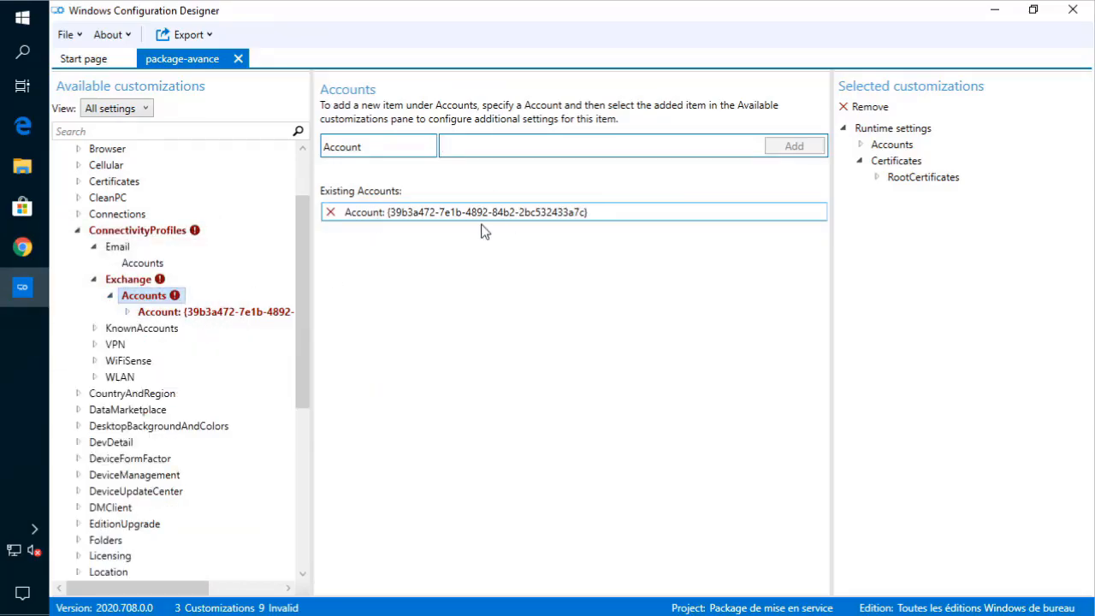
# - Delete the existing Exchange account, then glance at the VPN MTU settings
pyautogui.click(331, 212)
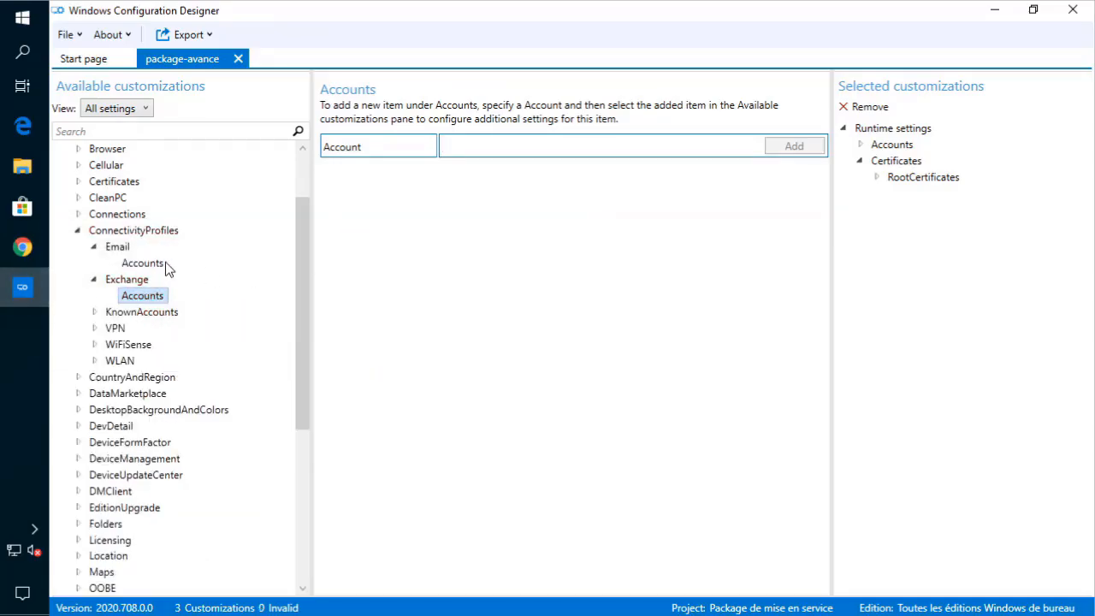
pyautogui.click(97, 283)
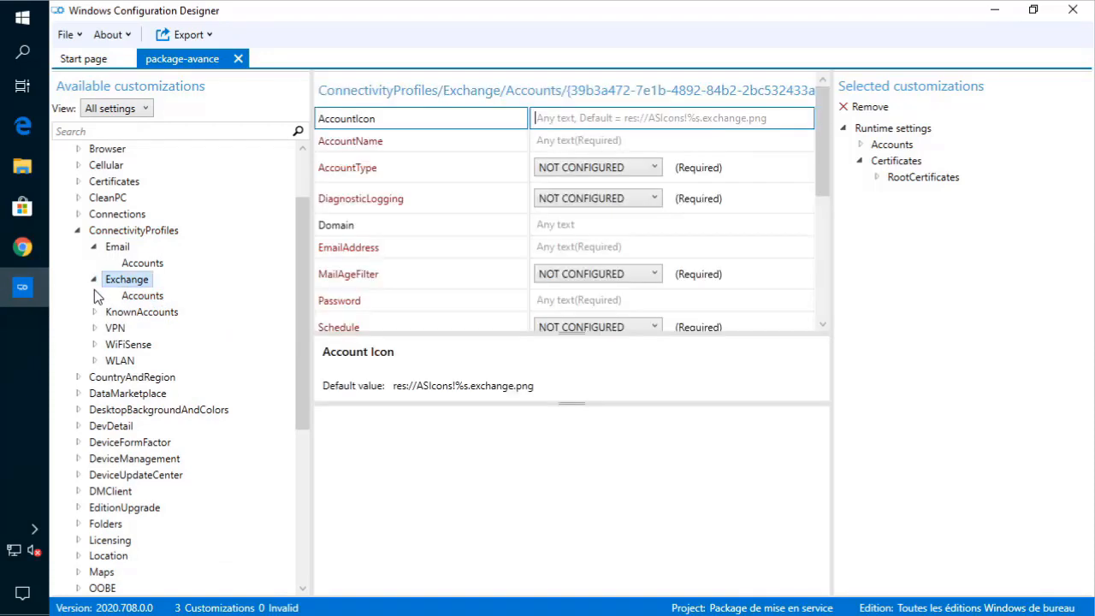
pyautogui.click(95, 328)
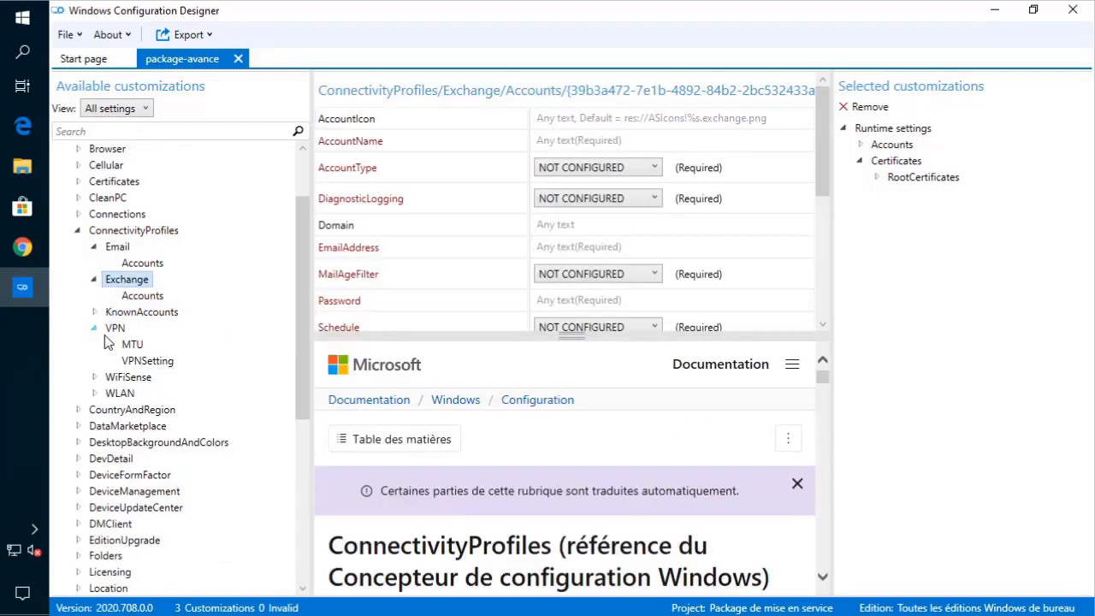
pyautogui.click(111, 344)
pyautogui.click(110, 344)
pyautogui.click(111, 343)
pyautogui.click(112, 343)
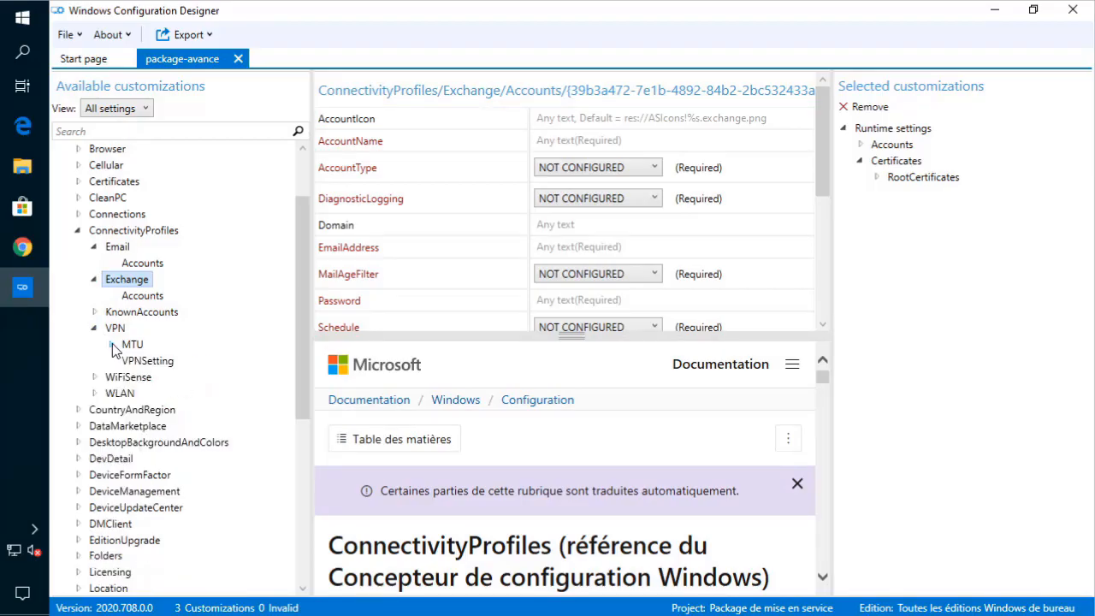
# - Collapse the Email, Exchange, VPN and ConnectivityProfiles groups in the tree
pyautogui.click(94, 246)
pyautogui.click(94, 262)
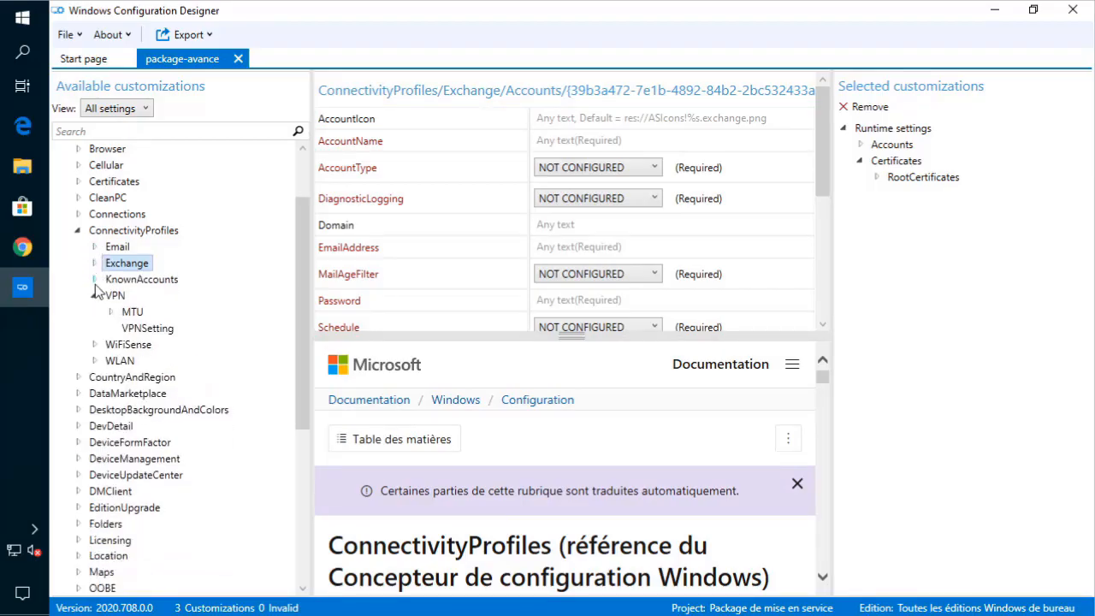
pyautogui.click(95, 295)
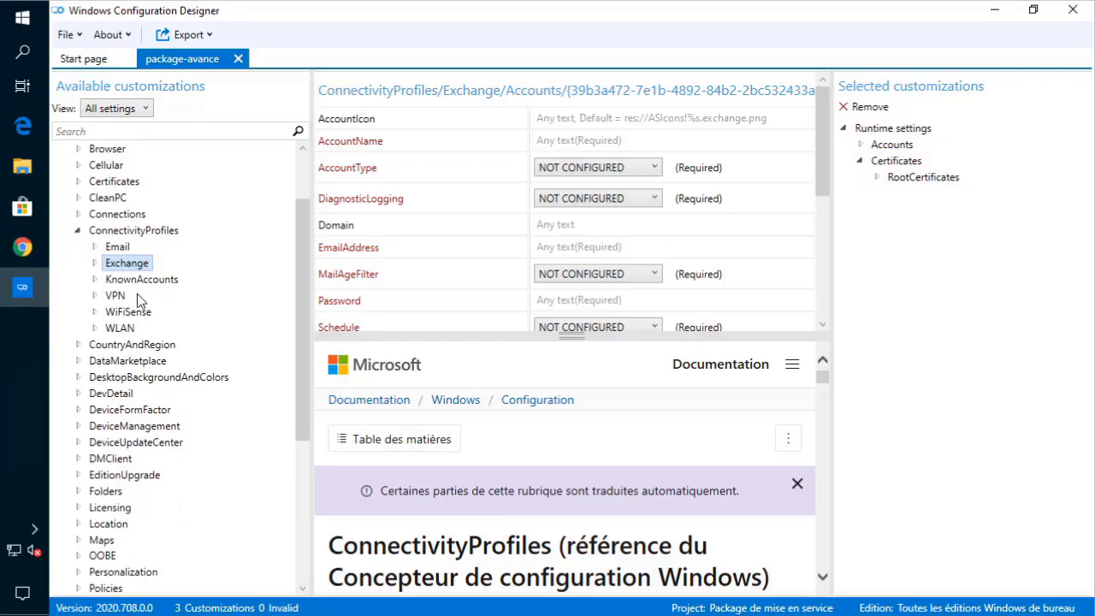
pyautogui.click(75, 230)
pyautogui.click(75, 232)
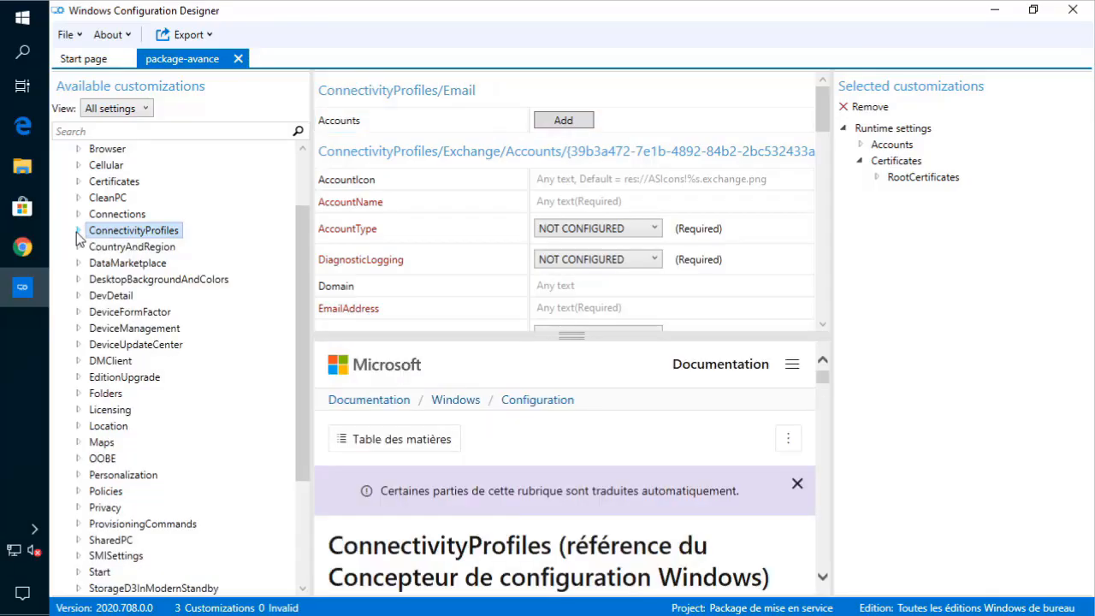
pyautogui.click(77, 247)
# - Check the CountryCodeForExtendedCapabilityPrompts choices without changing them, then collapse CountryAndRegion
pyautogui.click(128, 264)
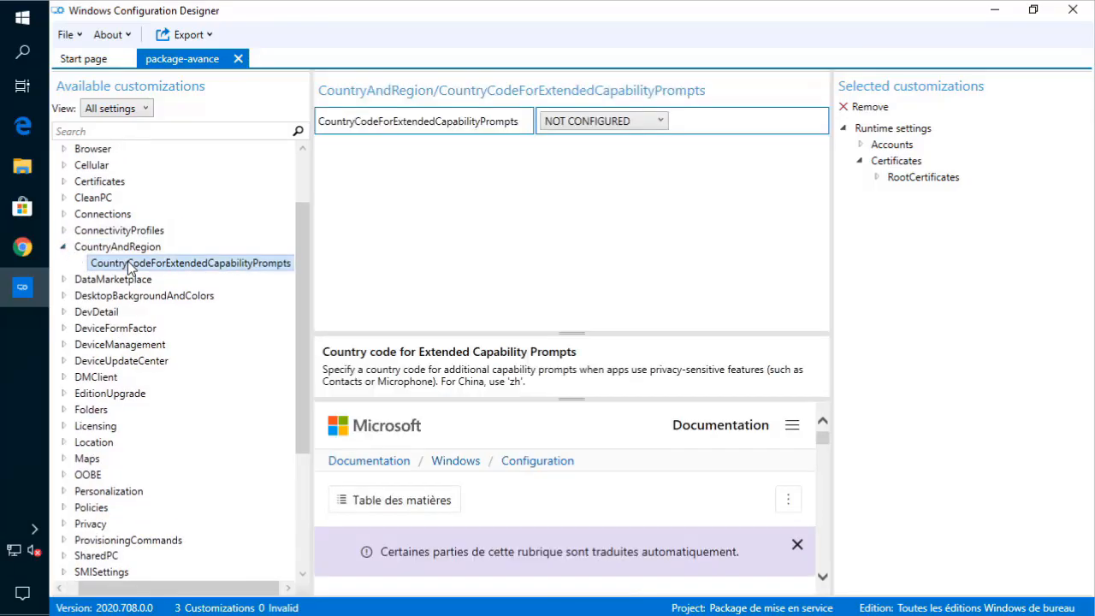
pyautogui.click(605, 121)
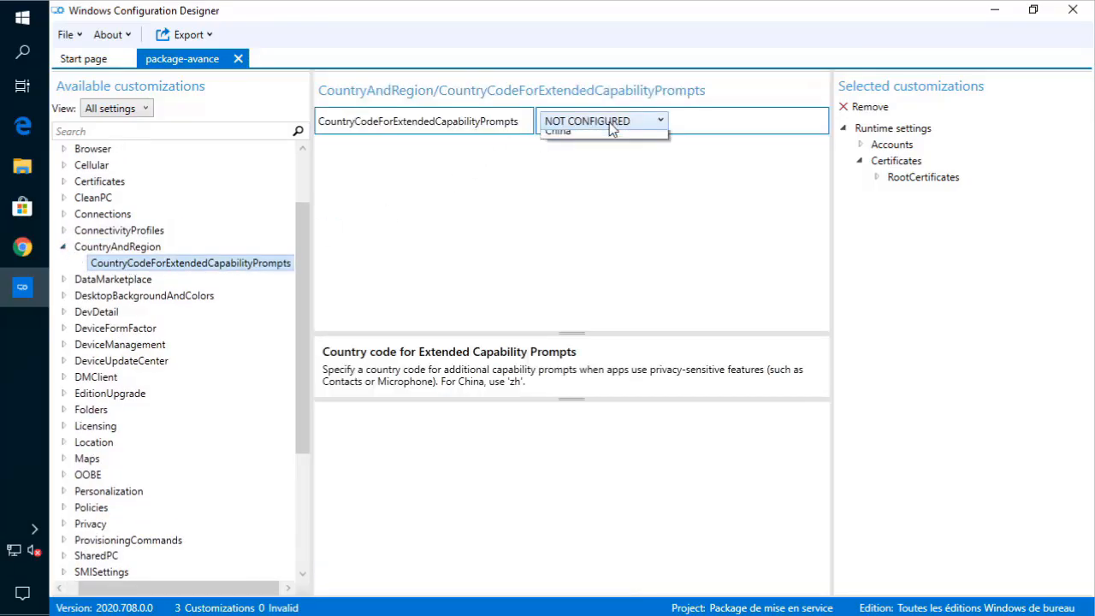
pyautogui.click(459, 166)
pyautogui.click(68, 247)
pyautogui.click(66, 246)
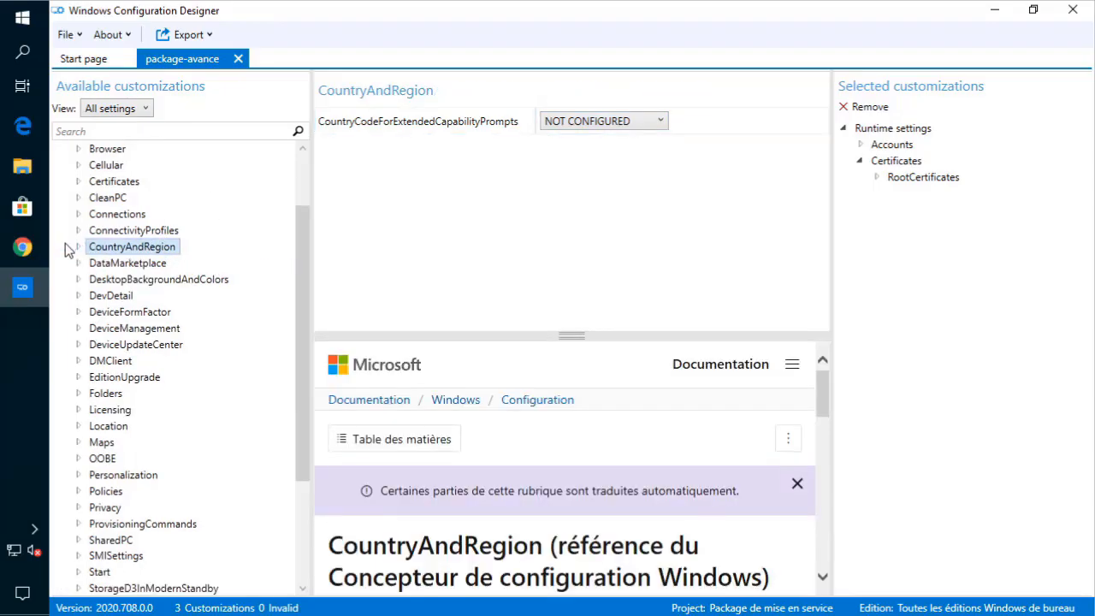
# - Browse the EditionUpgrade settings, then open Folders > PublicDocuments
pyautogui.moveTo(24, 287)
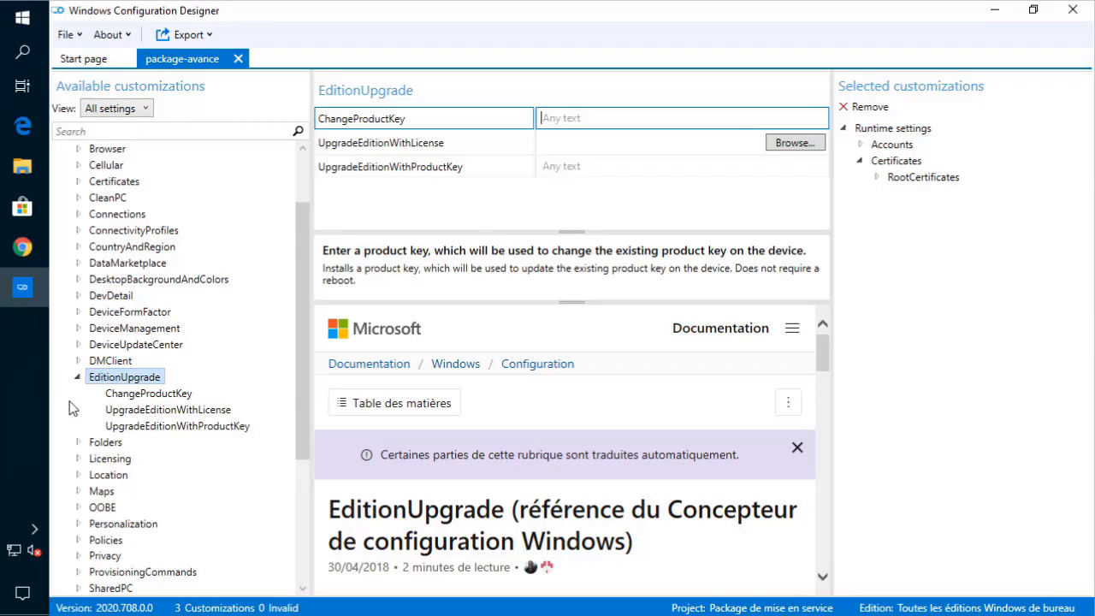
pyautogui.click(78, 377)
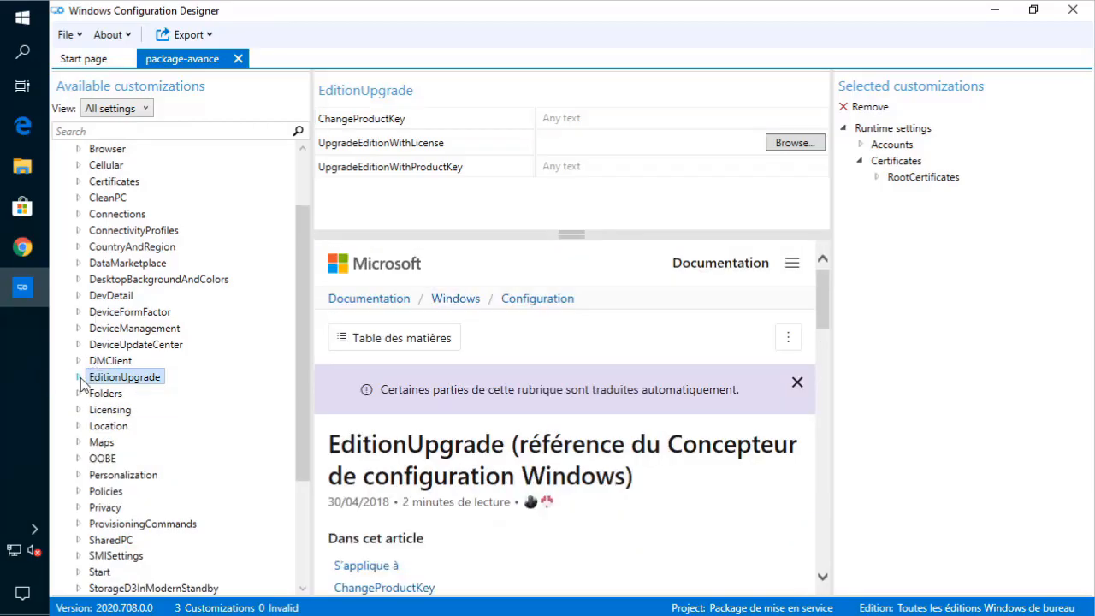
pyautogui.click(78, 377)
pyautogui.click(142, 396)
pyautogui.click(149, 412)
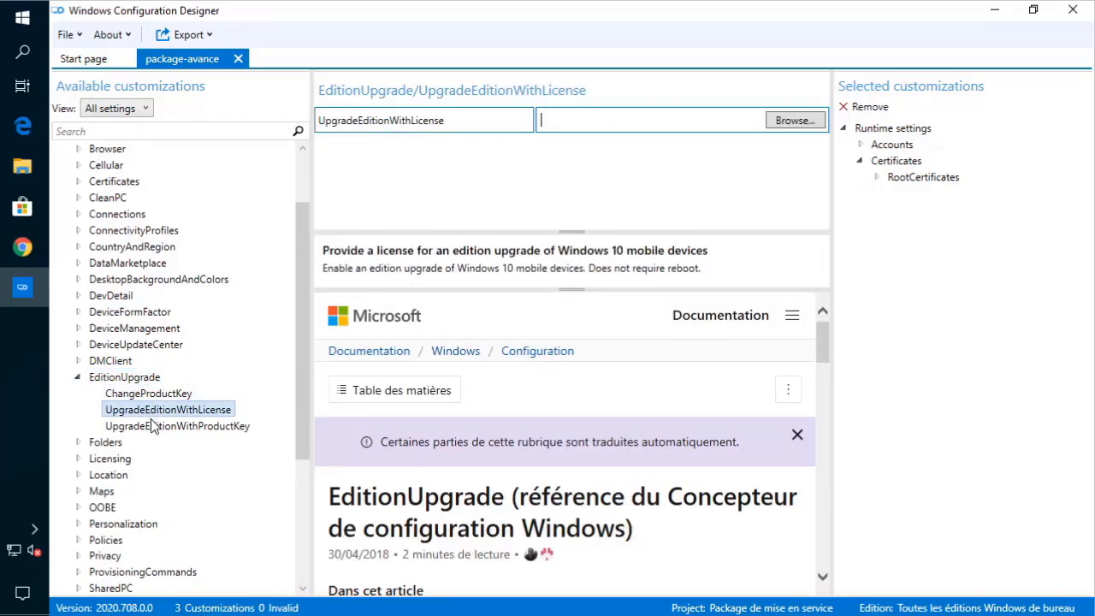
pyautogui.click(156, 426)
pyautogui.click(154, 411)
pyautogui.click(160, 395)
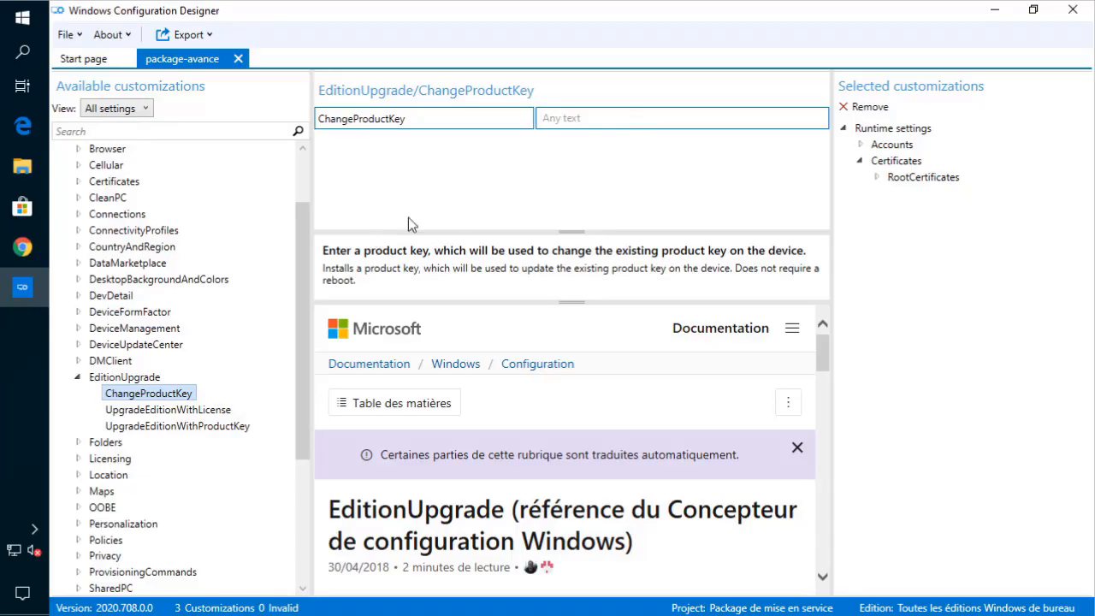
pyautogui.click(79, 381)
pyautogui.click(79, 379)
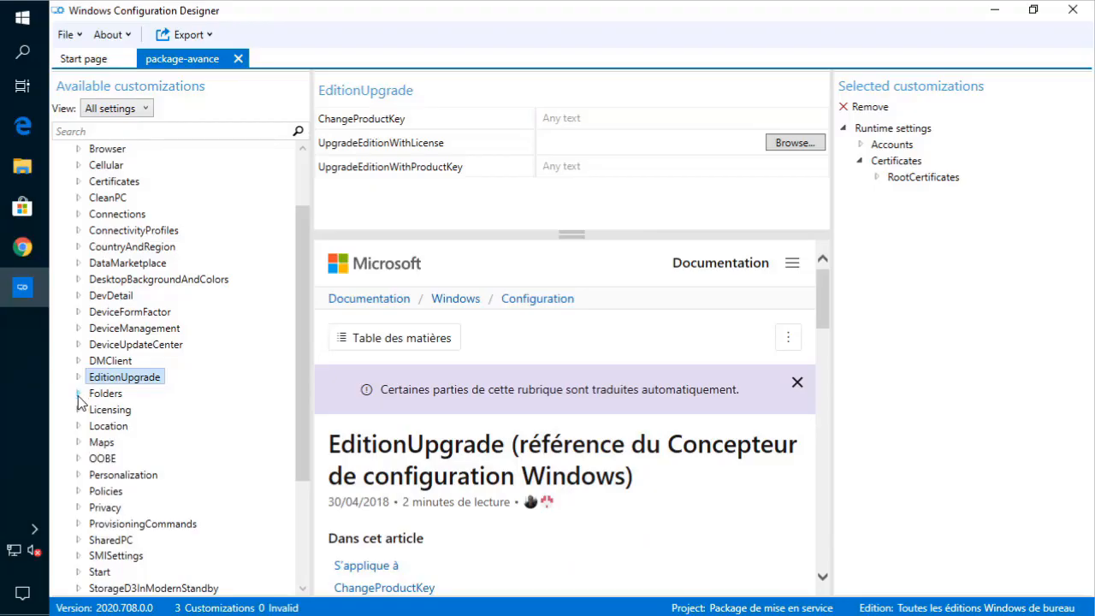
pyautogui.click(78, 394)
pyautogui.click(123, 409)
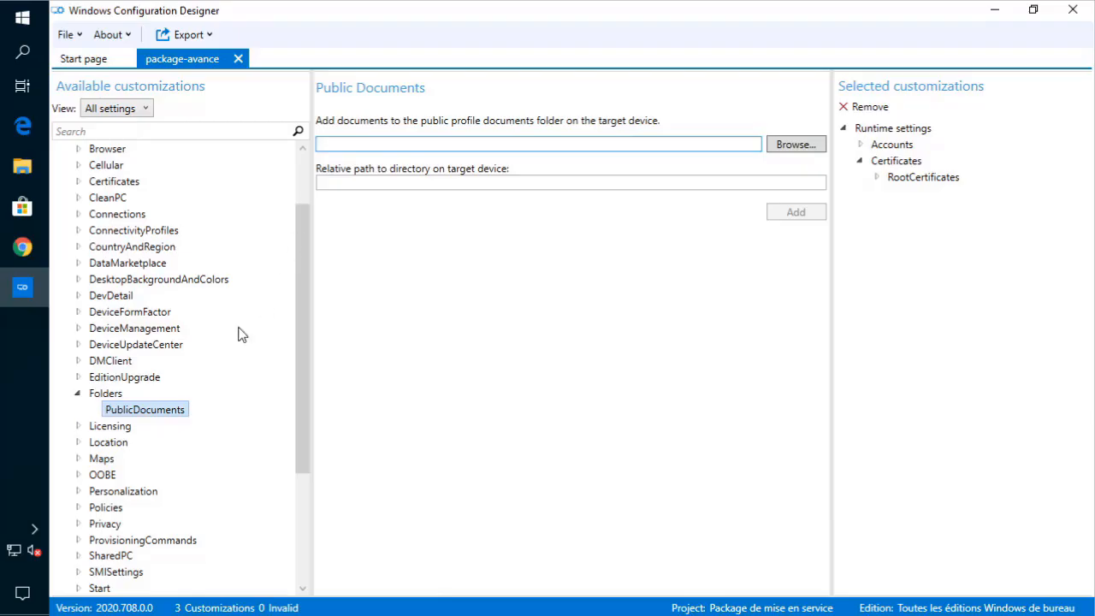
# - Add logo.bmp from the Images folder to Public Documents and show it under Selected customizations
pyautogui.click(382, 143)
pyautogui.click(370, 184)
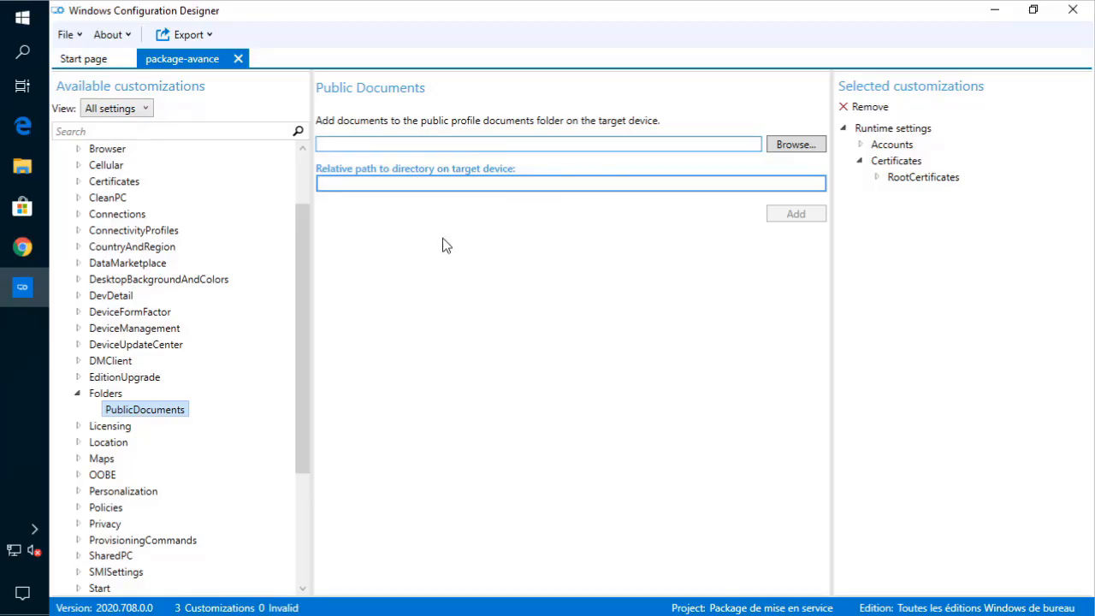
pyautogui.click(403, 143)
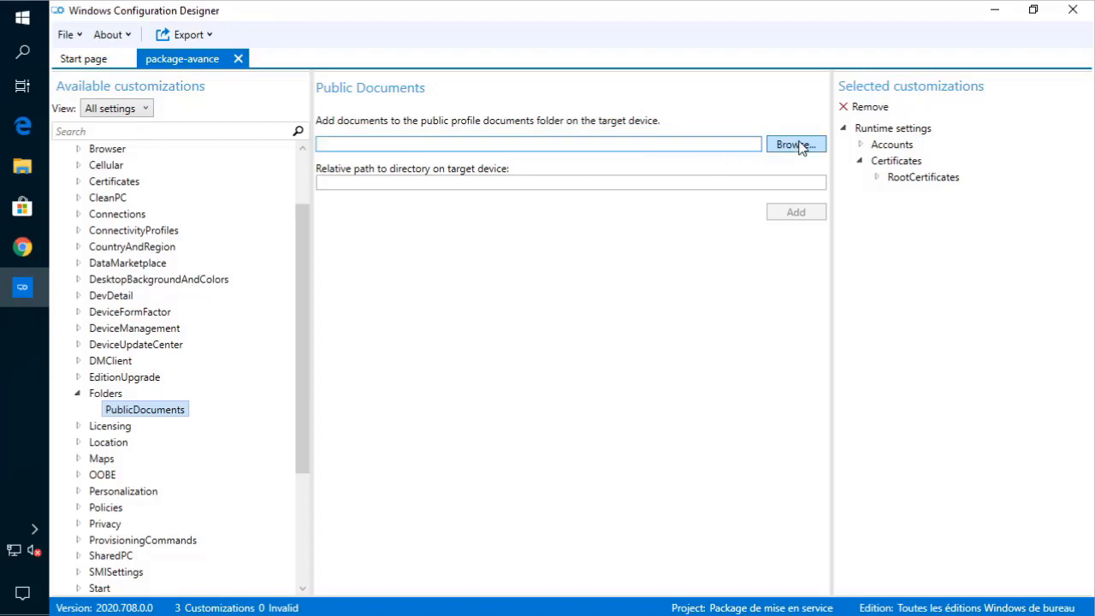
pyautogui.click(573, 184)
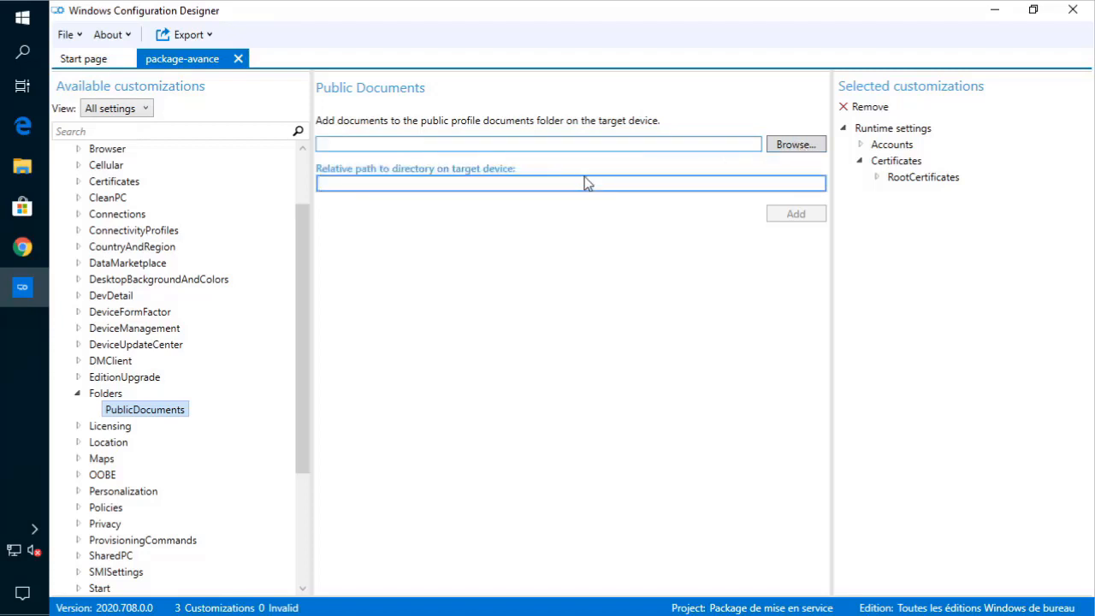
pyautogui.click(795, 145)
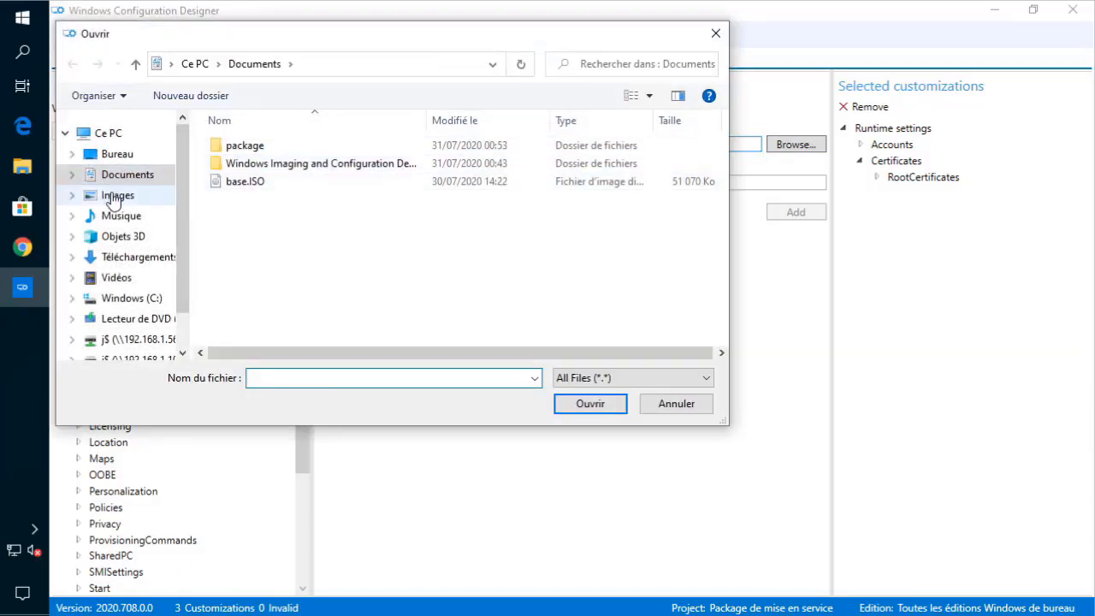
pyautogui.click(112, 195)
pyautogui.doubleClick(564, 162)
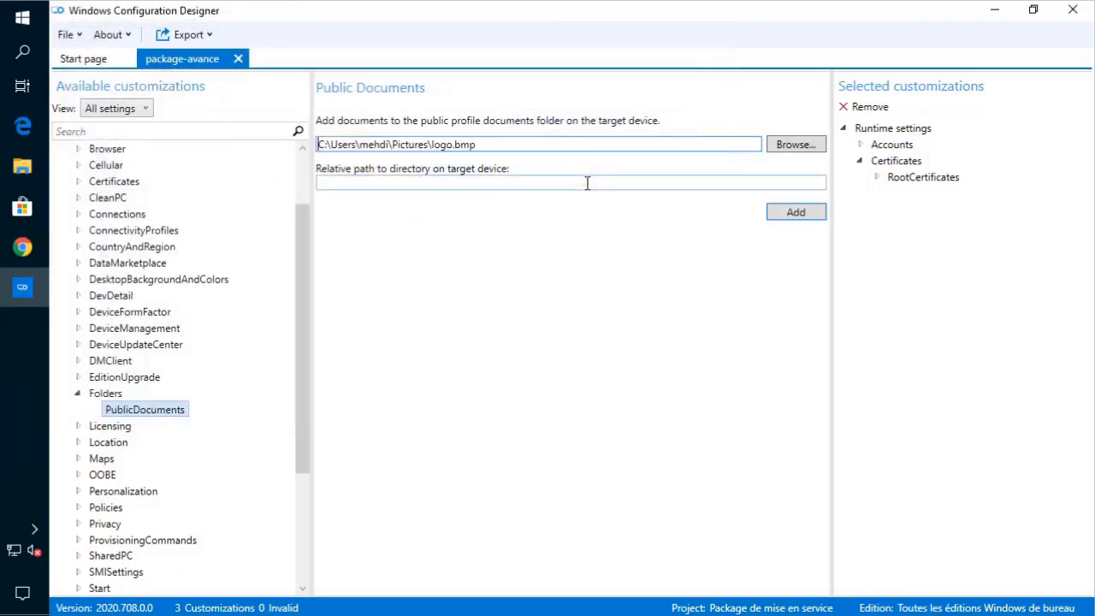
pyautogui.click(781, 214)
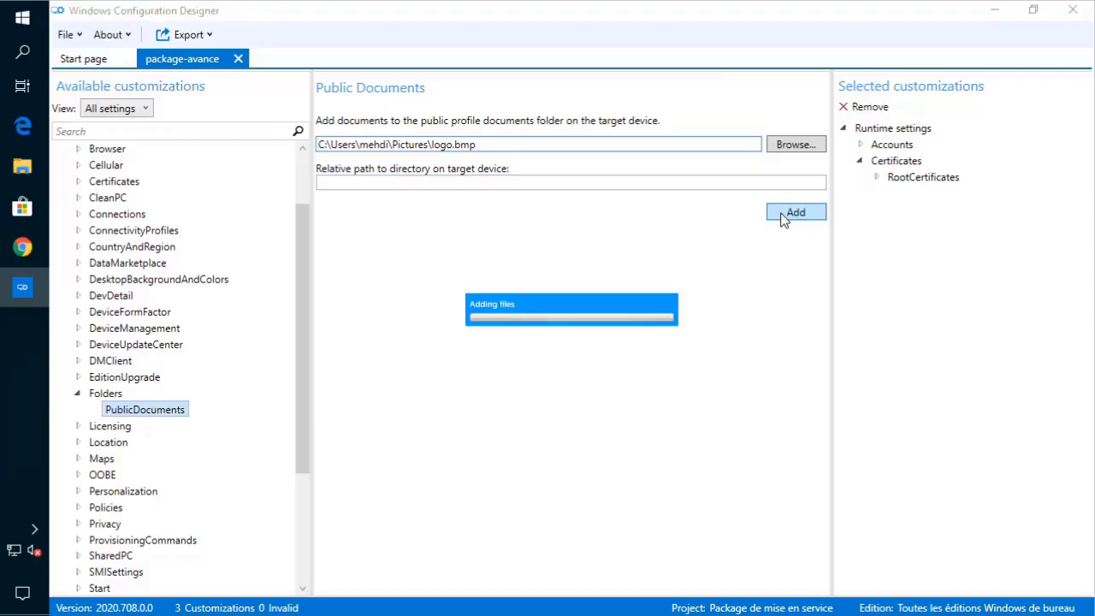
pyautogui.click(859, 194)
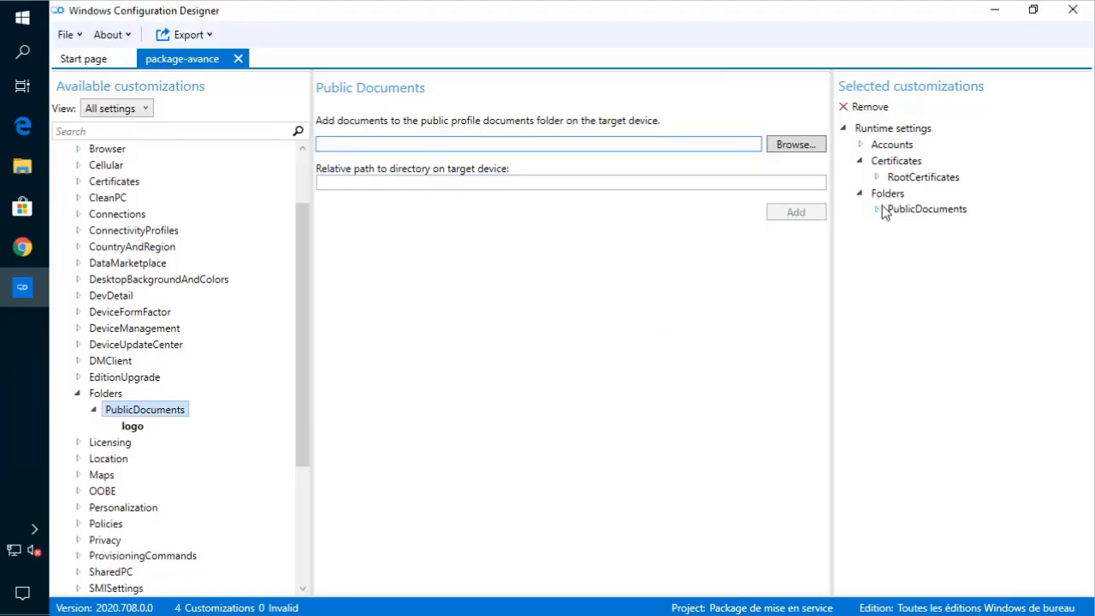
pyautogui.click(875, 209)
pyautogui.click(913, 226)
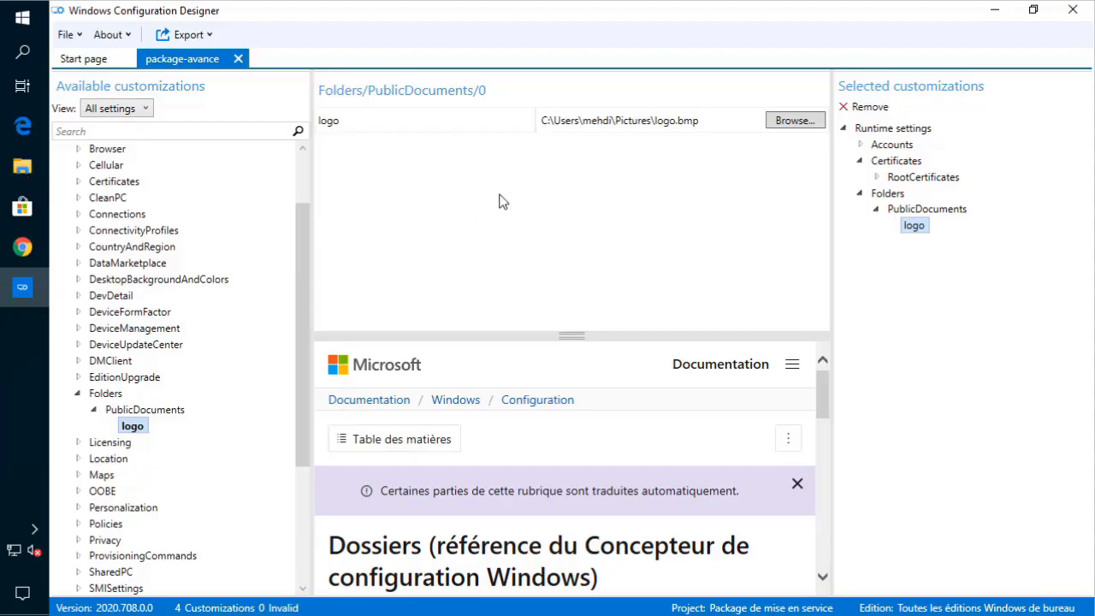
pyautogui.click(138, 414)
pyautogui.click(135, 425)
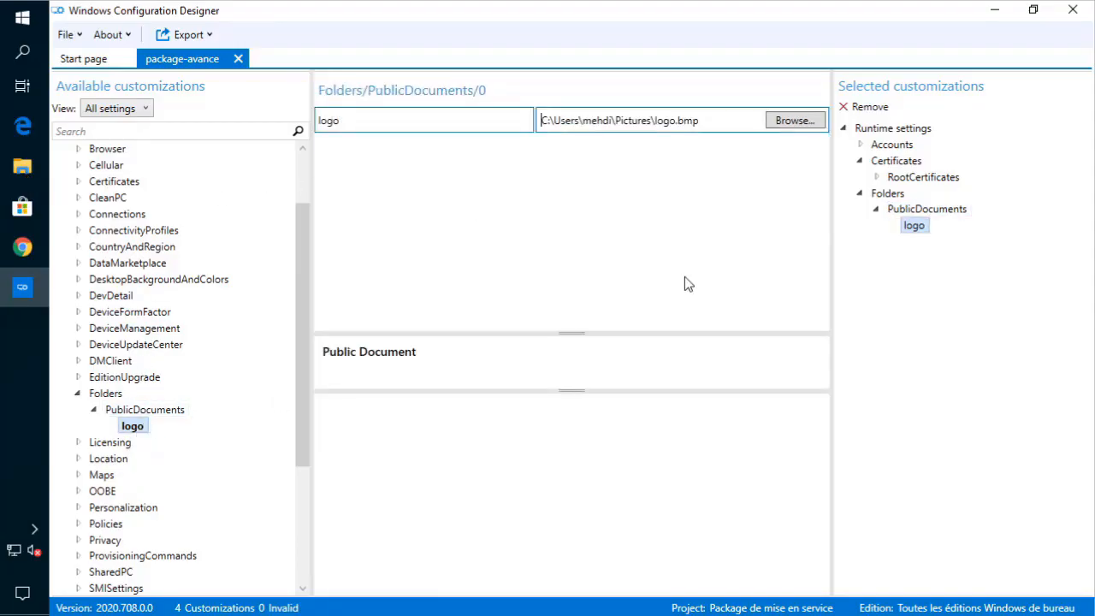
pyautogui.click(170, 410)
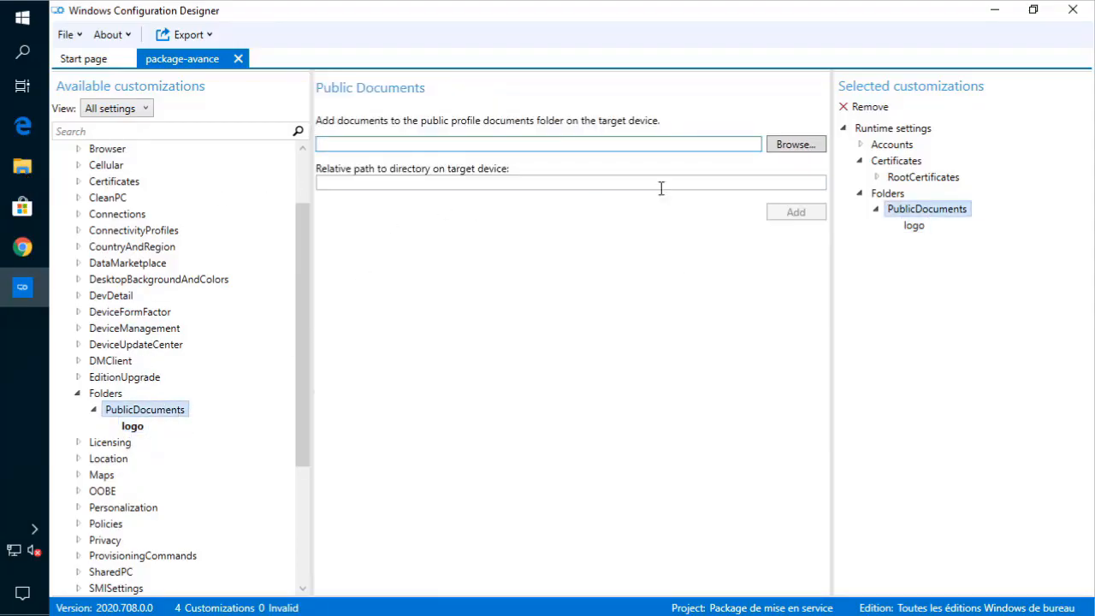
# - Browse to C:\Package\Package\folder and add appassociations.xml to Public Documents
pyautogui.click(795, 144)
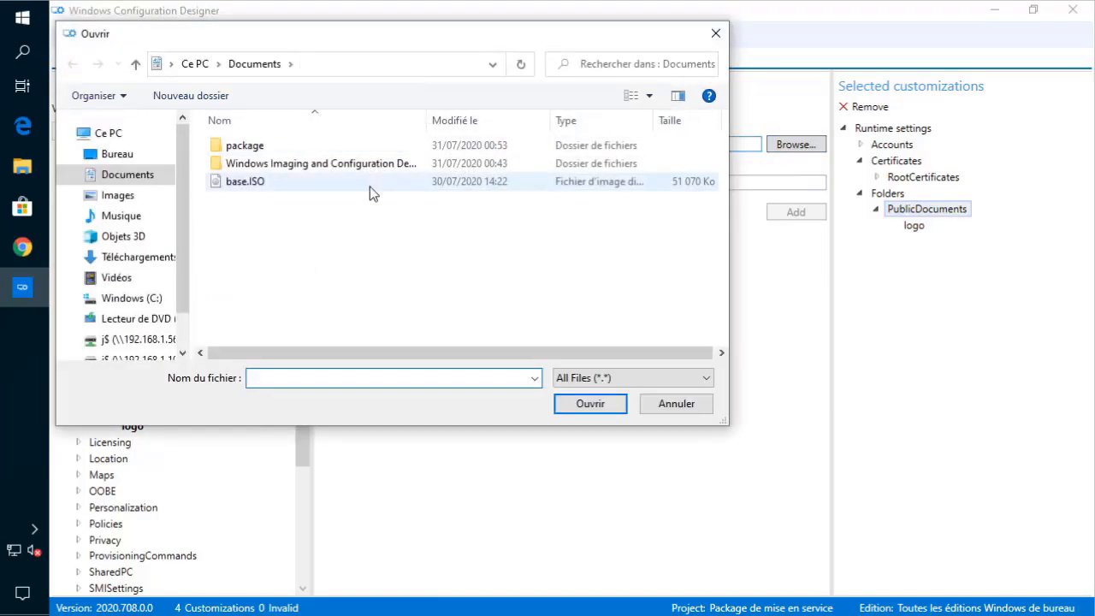
pyautogui.click(246, 147)
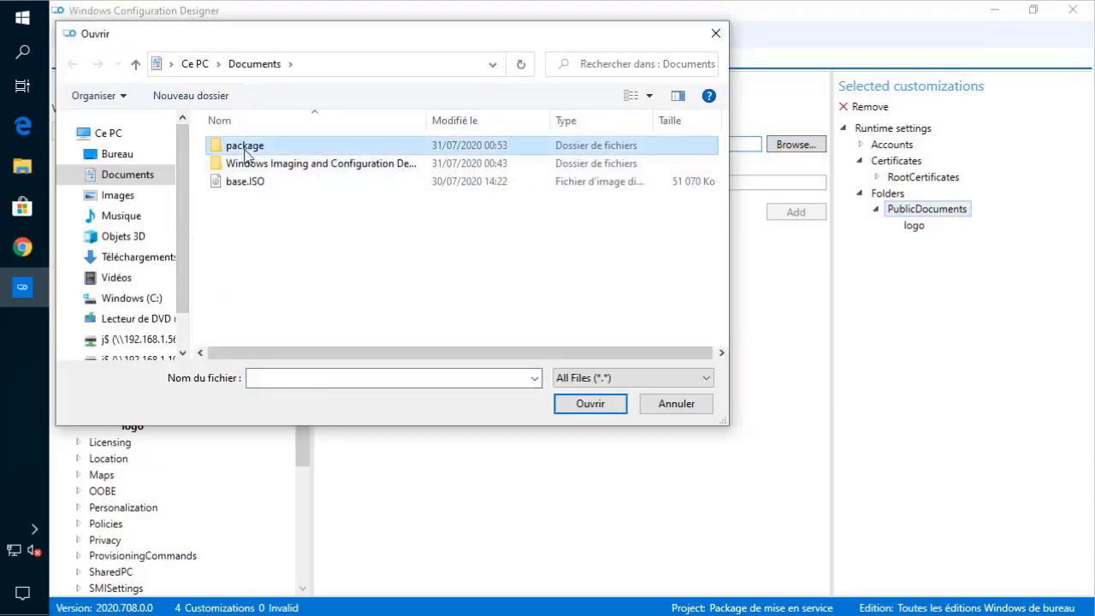
pyautogui.doubleClick(246, 147)
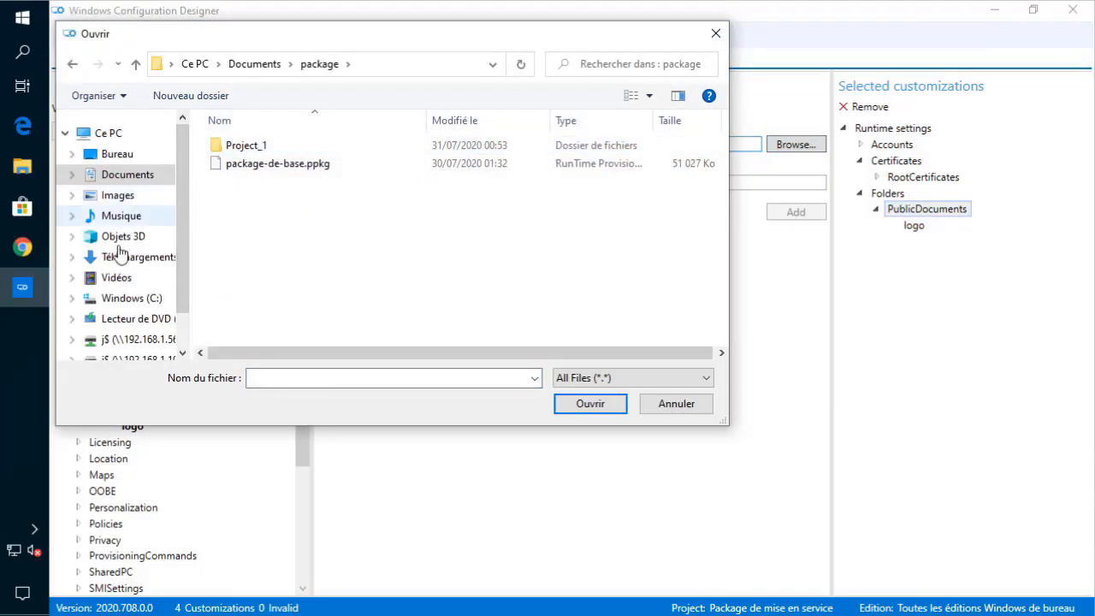
pyautogui.click(117, 299)
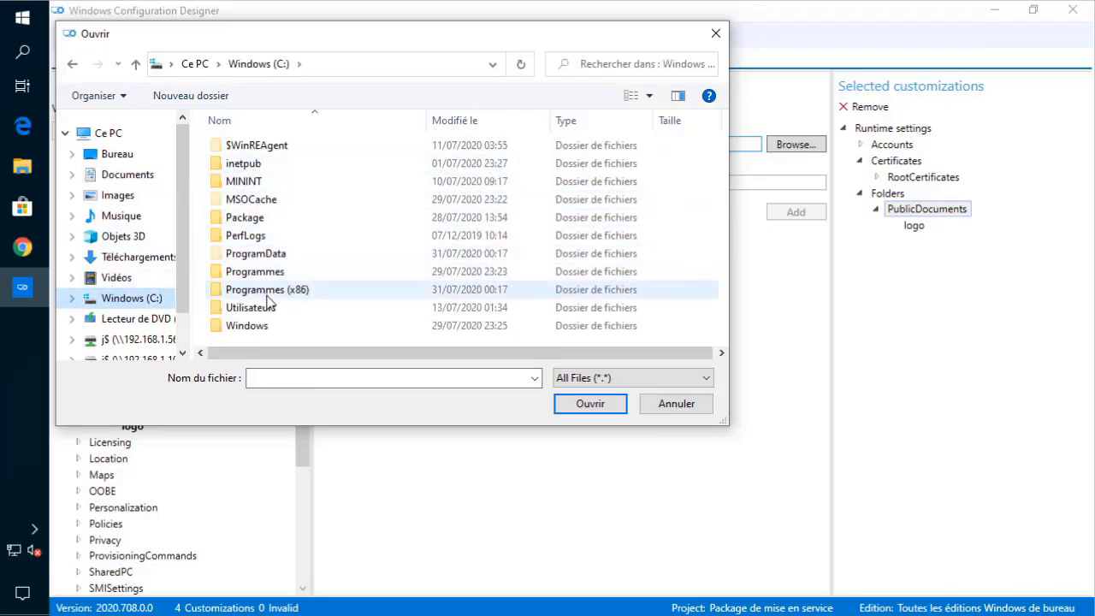
pyautogui.doubleClick(265, 221)
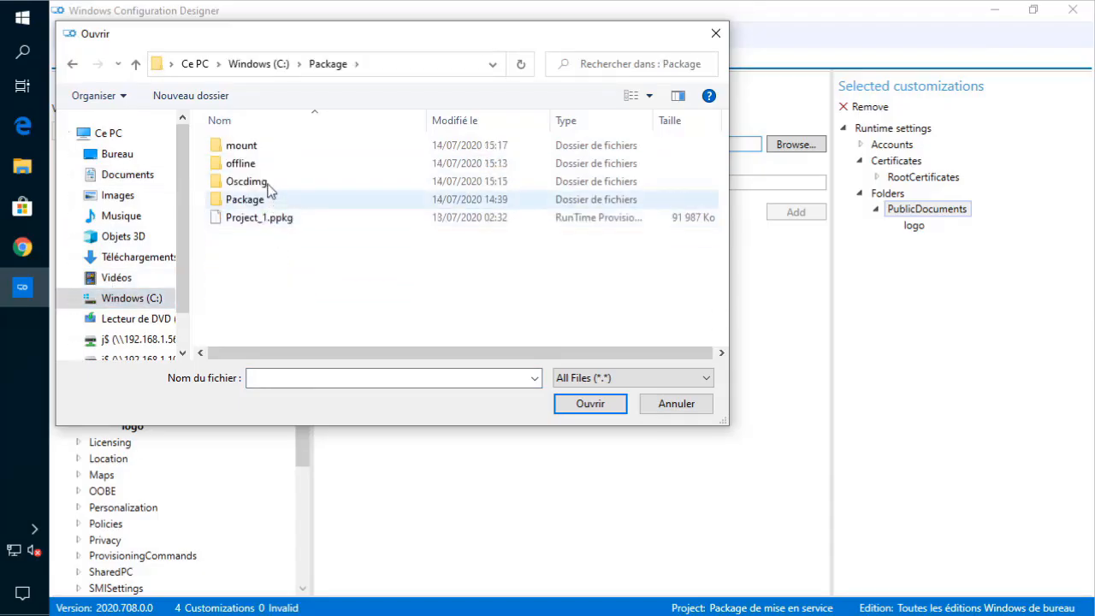
pyautogui.doubleClick(256, 199)
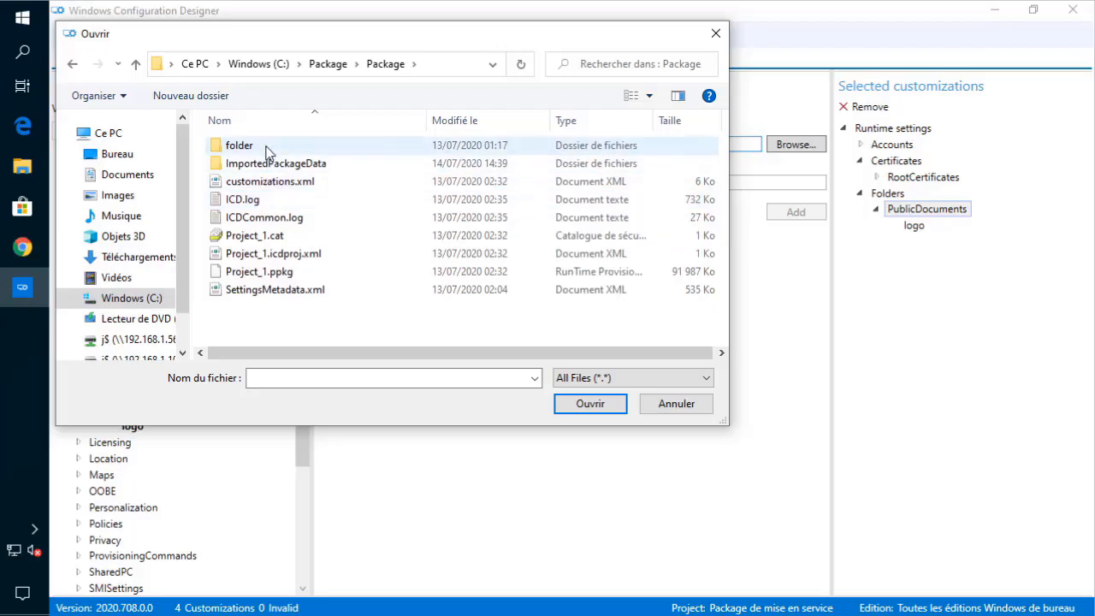
pyautogui.doubleClick(265, 146)
pyautogui.click(266, 156)
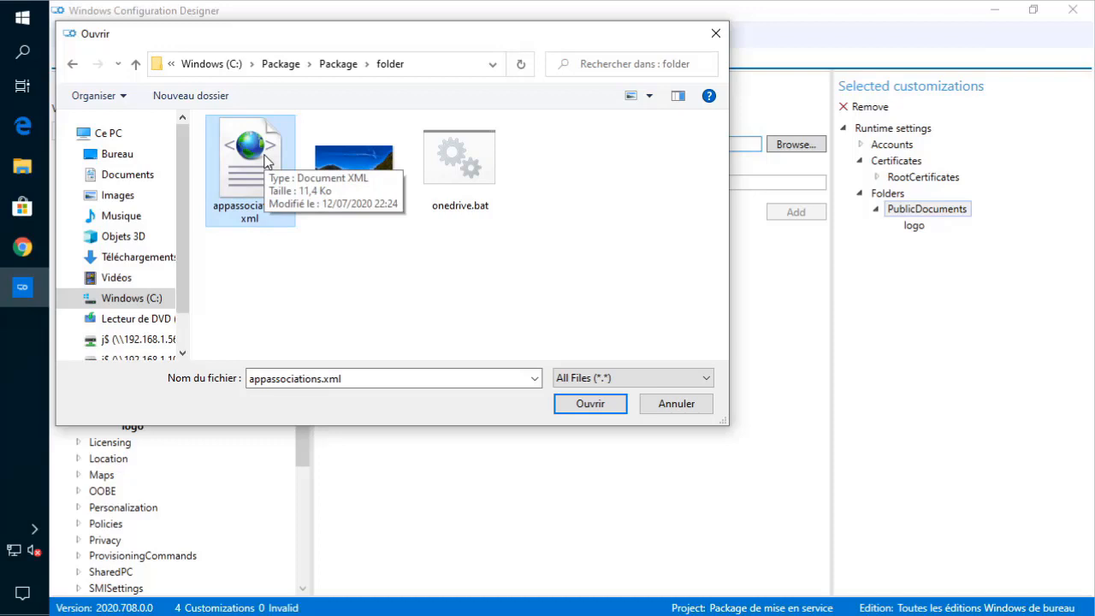
pyautogui.doubleClick(265, 158)
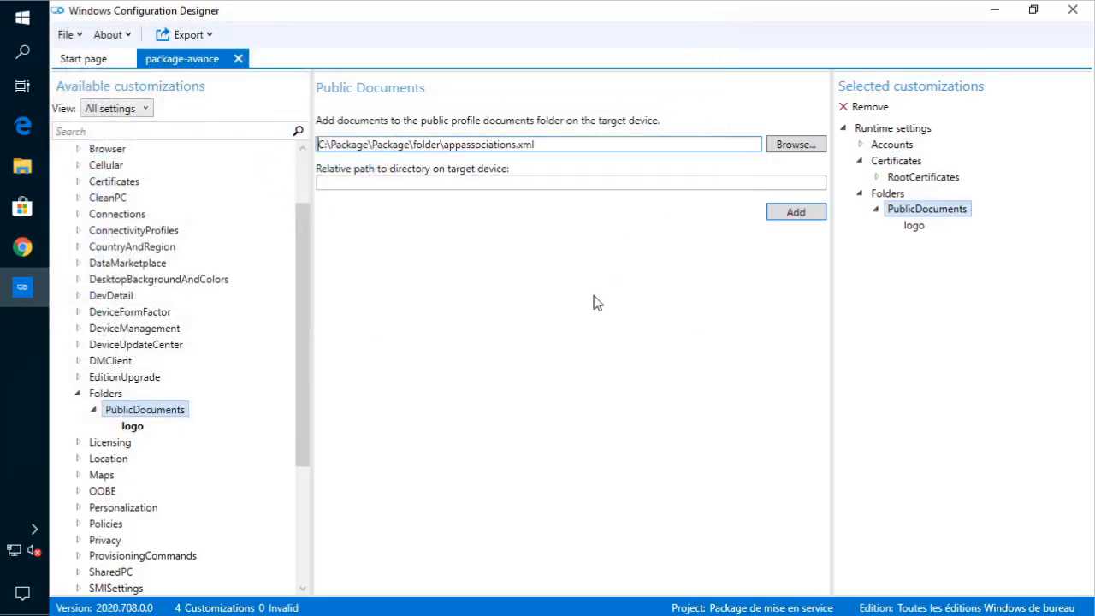
pyautogui.click(796, 214)
# - Compare the appassociations and logo entries' file paths, then collapse the Folders category
pyautogui.click(922, 243)
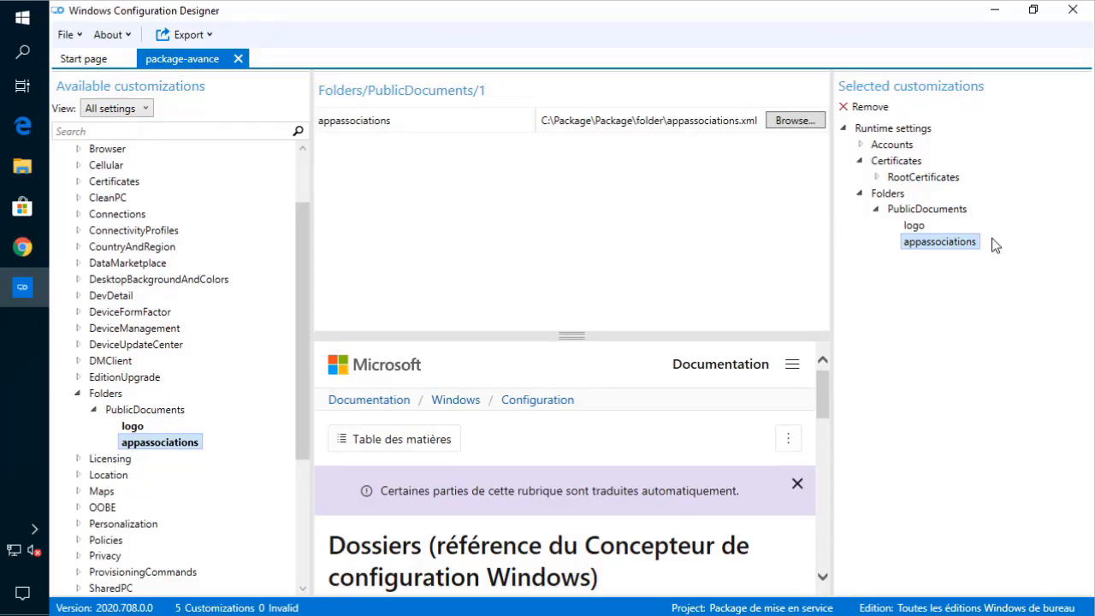
pyautogui.click(924, 227)
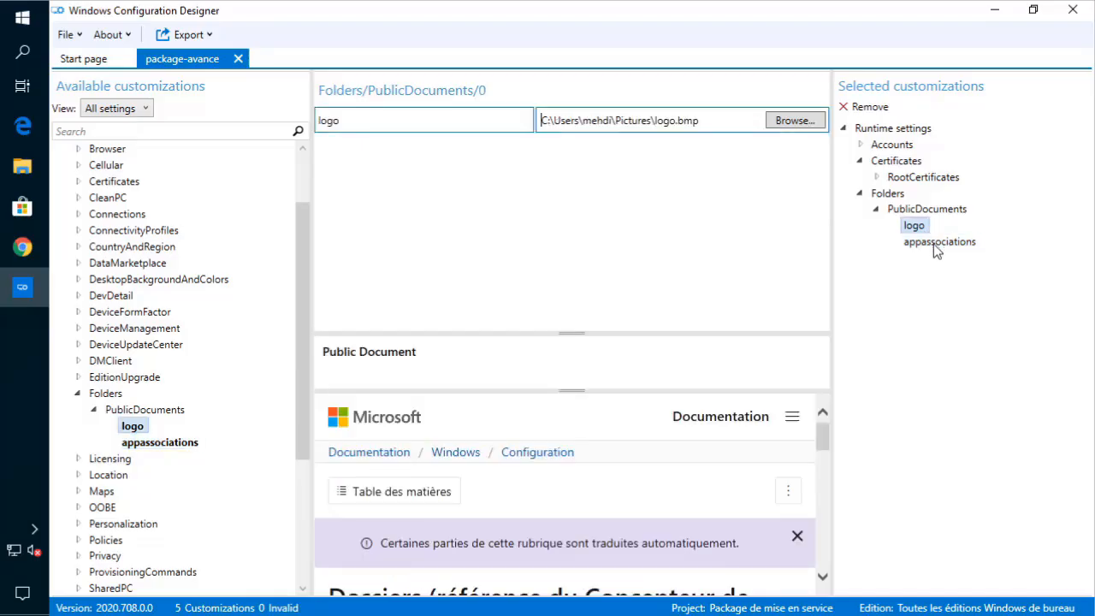
pyautogui.click(934, 243)
pyautogui.click(922, 227)
pyautogui.click(83, 399)
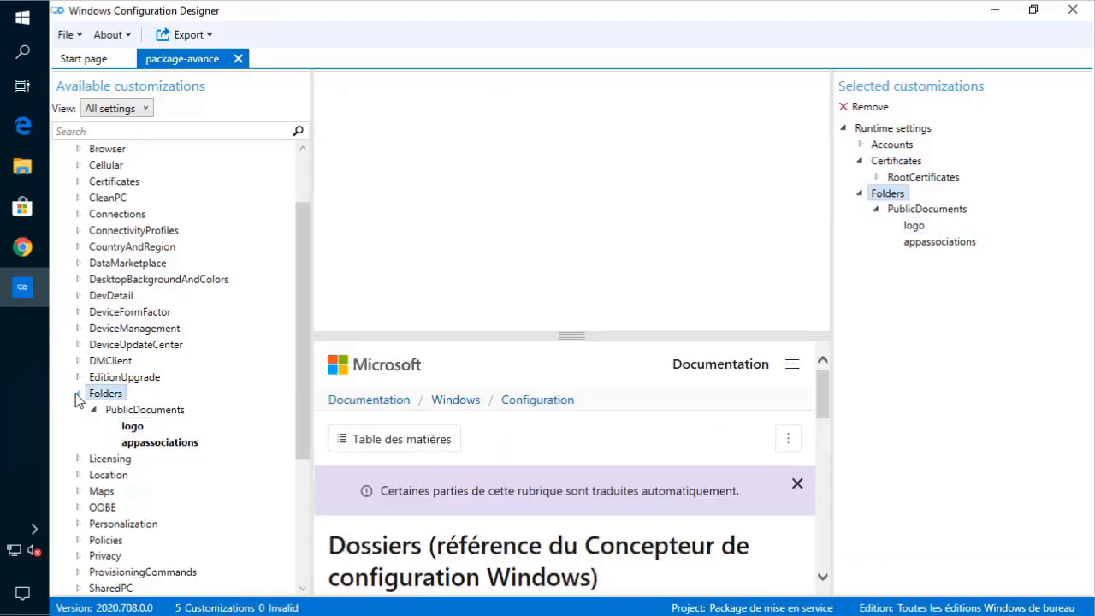
pyautogui.click(79, 394)
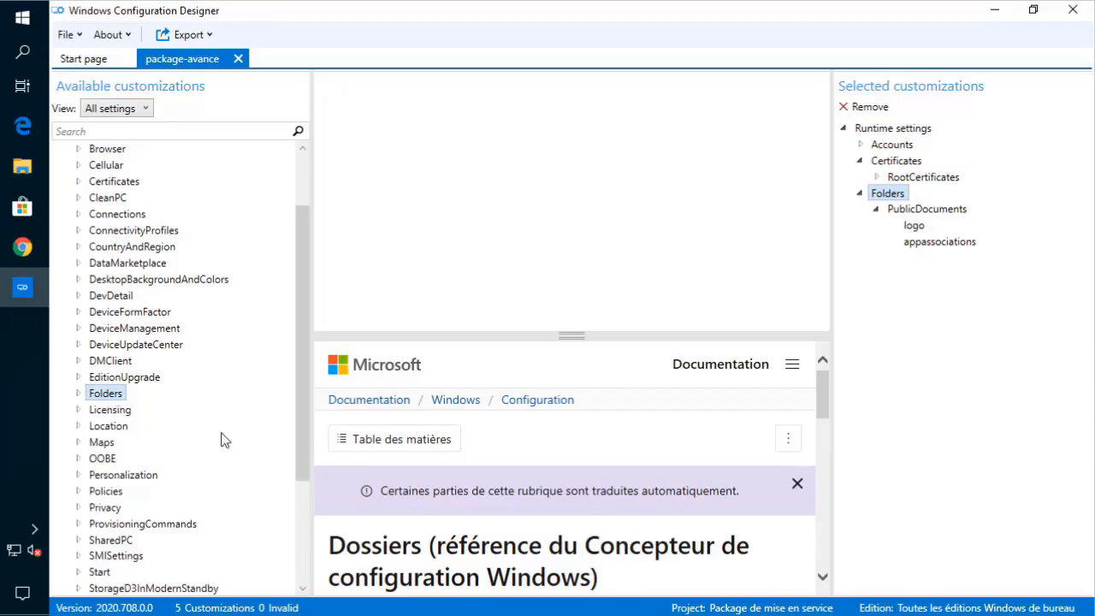
pyautogui.click(78, 411)
# - Review the Licensing settings, including AllowWindowsEntitlementReactivation, then collapse Licensing
pyautogui.click(137, 426)
pyautogui.scroll(-4, 213, 396)
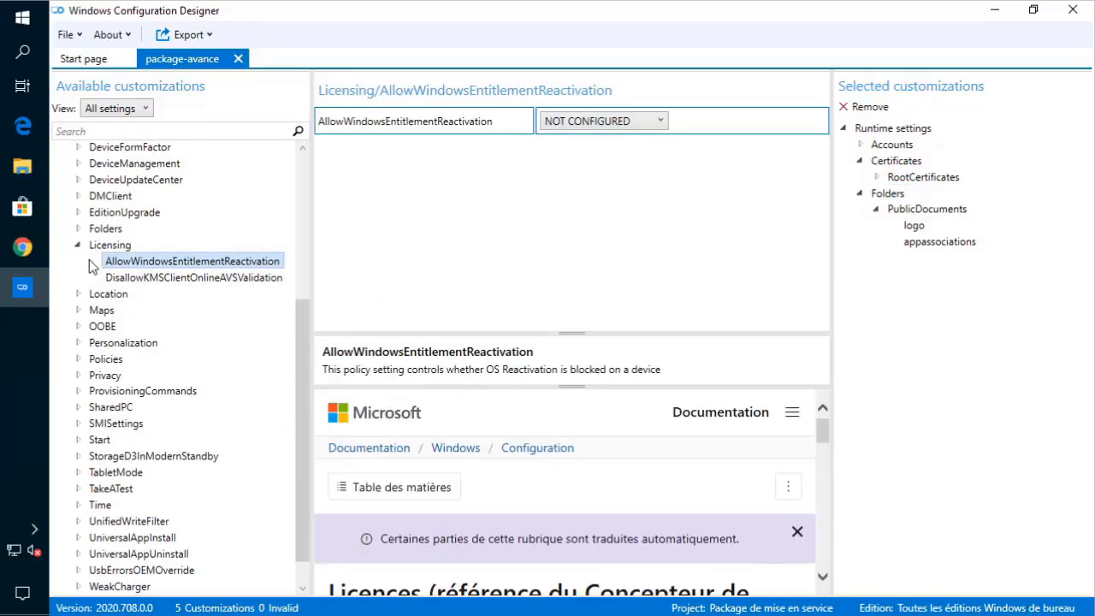
pyautogui.click(76, 243)
pyautogui.click(79, 294)
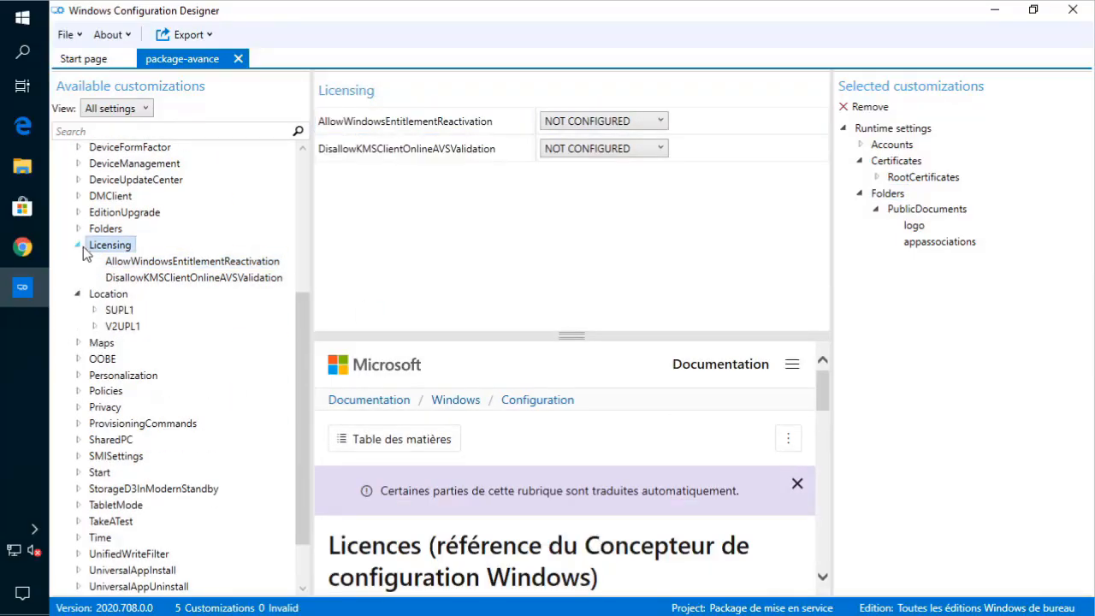
pyautogui.click(78, 245)
# - Inspect Location's SUPL1 settings and the Maps category, leaving them unchanged
pyautogui.click(94, 277)
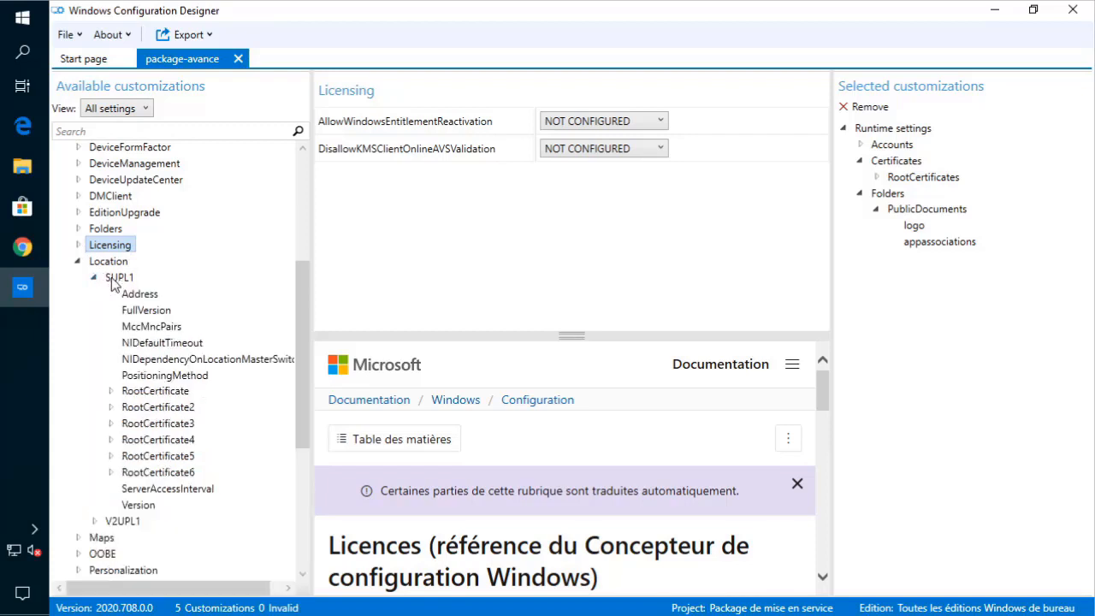
pyautogui.click(140, 295)
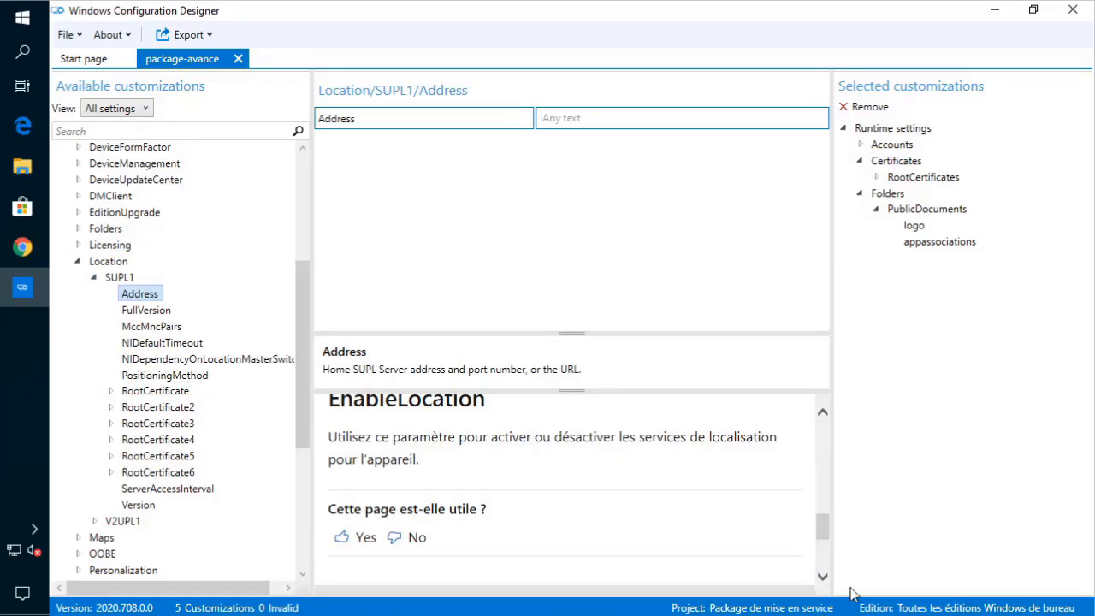
pyautogui.click(97, 282)
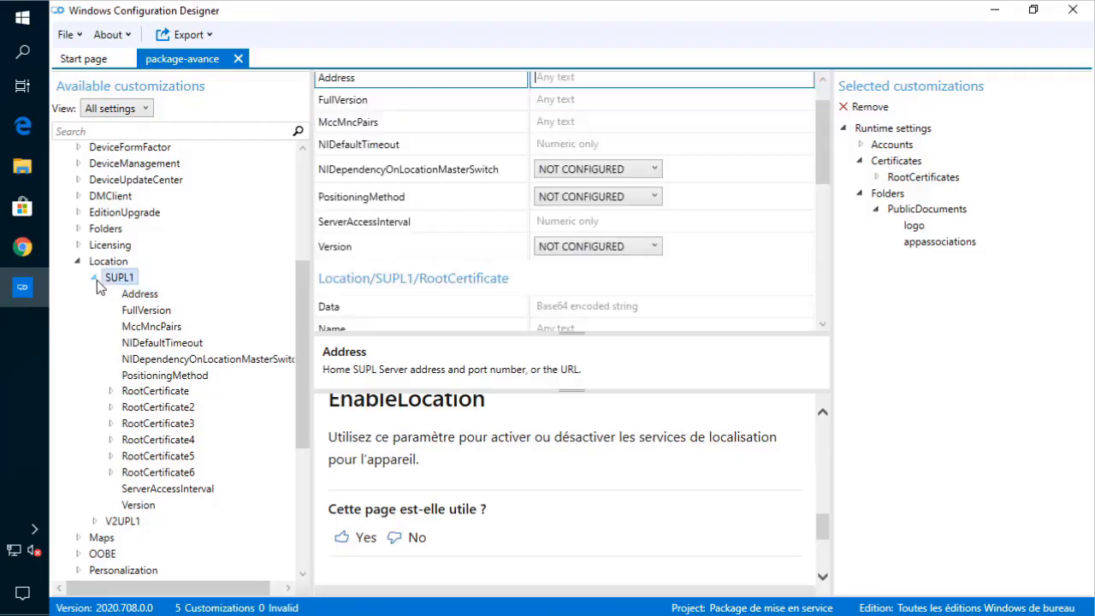
pyautogui.click(97, 280)
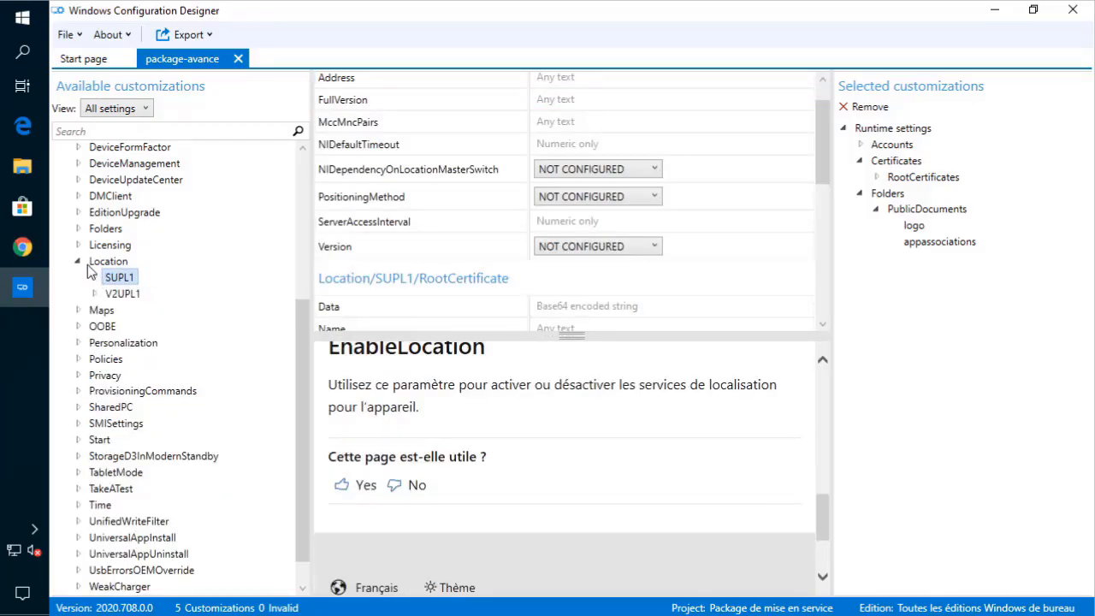
pyautogui.click(77, 262)
pyautogui.click(77, 261)
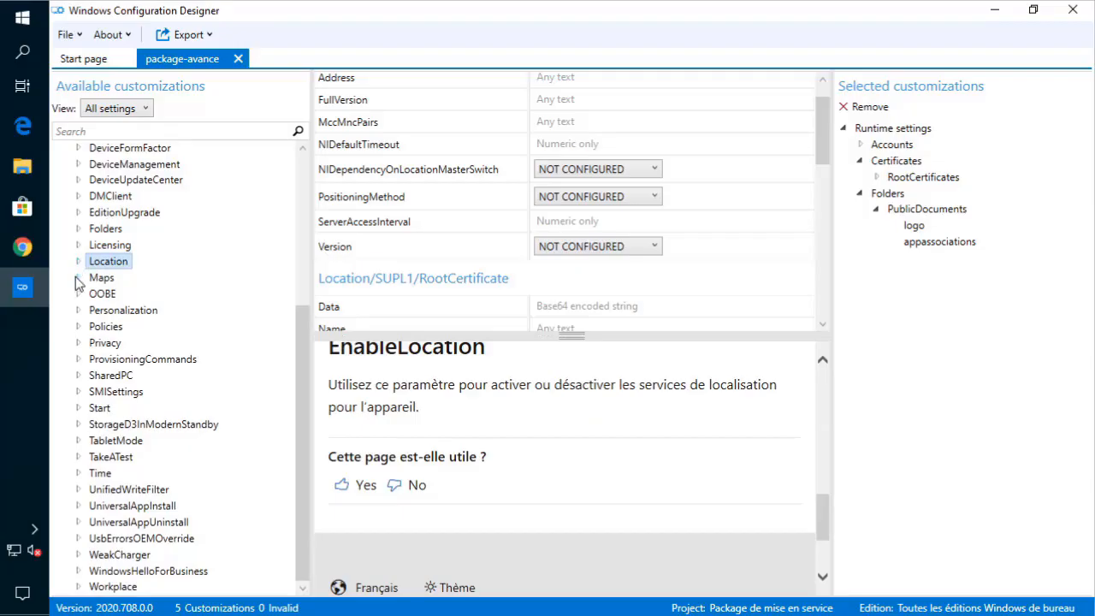
pyautogui.click(78, 277)
pyautogui.click(79, 279)
pyautogui.click(79, 292)
pyautogui.moveTo(22, 288)
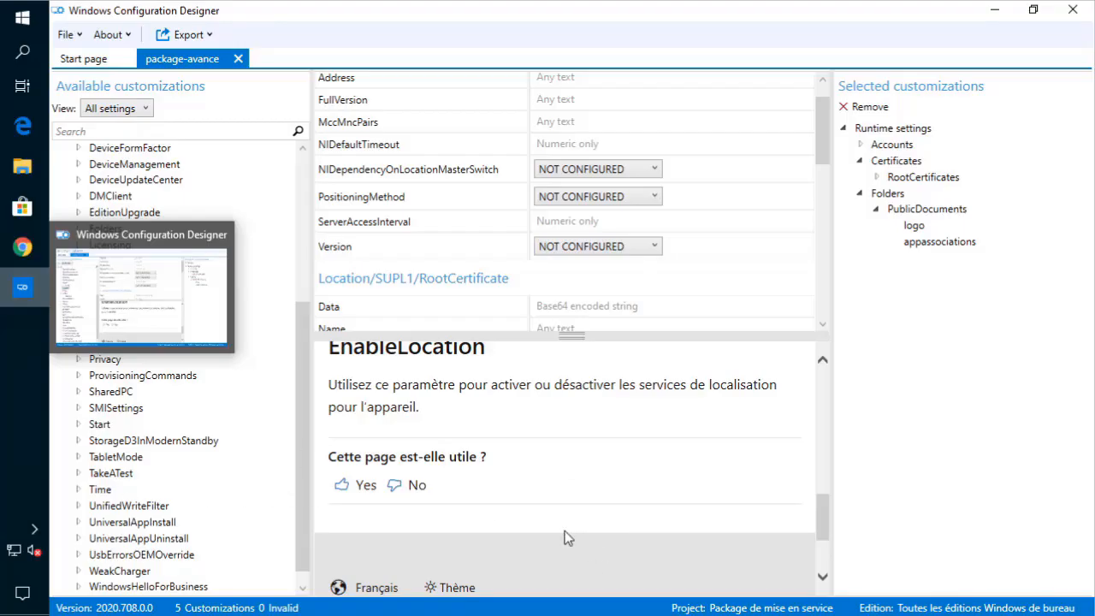
# - Set the OOBE Desktop HideOobe setting to TRUE
pyautogui.doubleClick(130, 312)
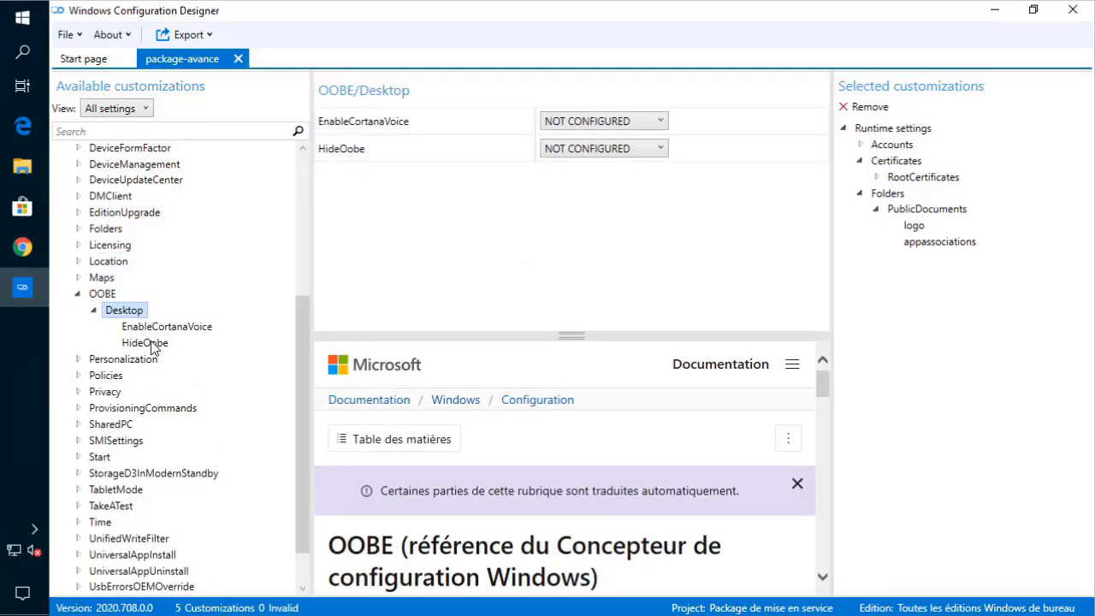
pyautogui.click(145, 342)
pyautogui.click(637, 124)
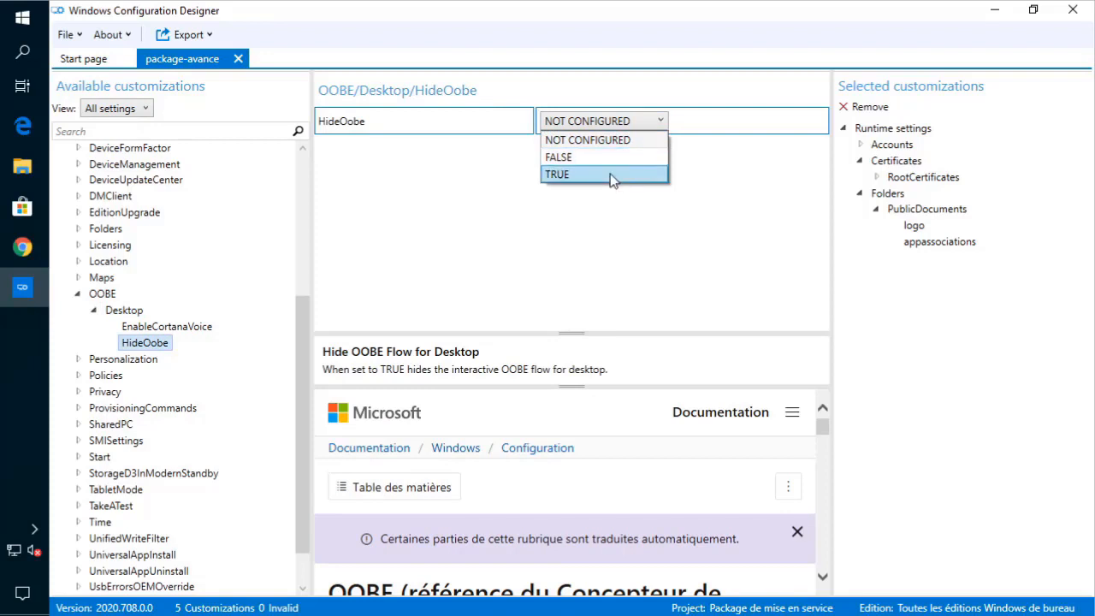
pyautogui.click(610, 176)
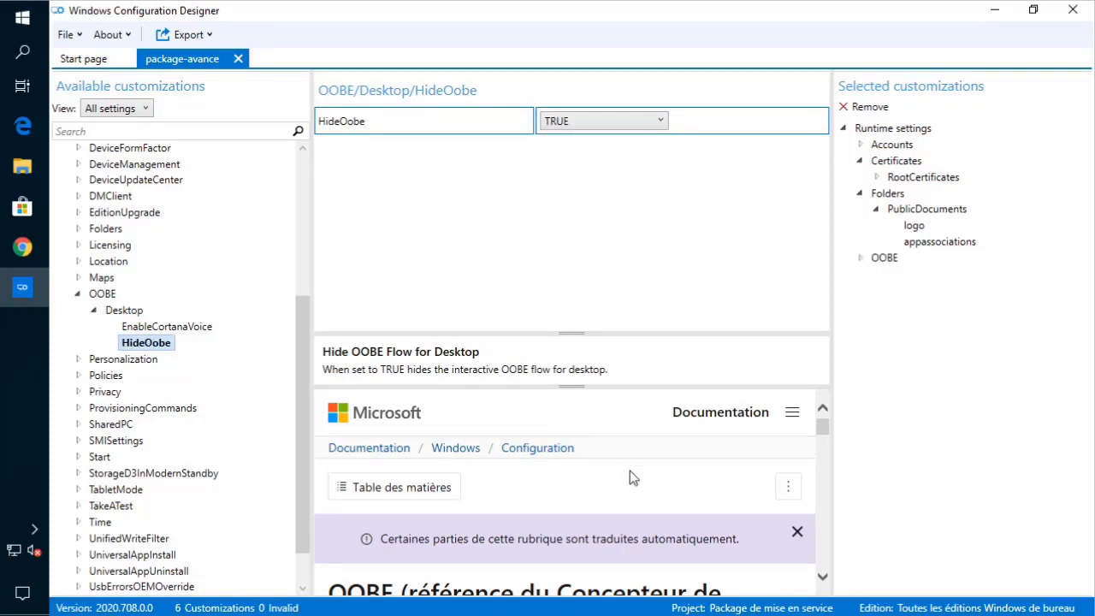
pyautogui.scroll(-7, 643, 474)
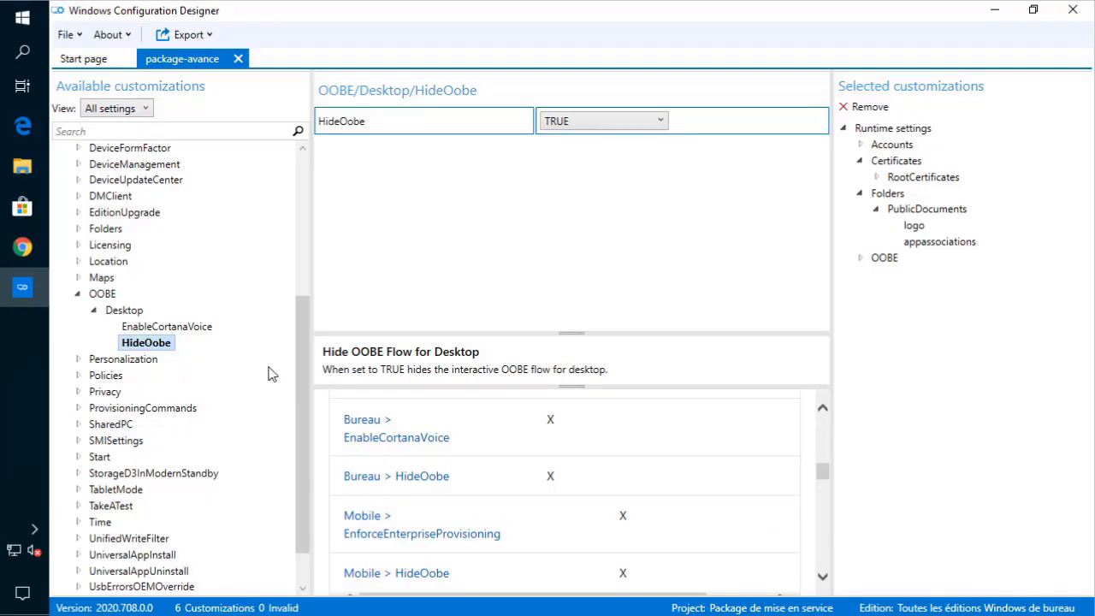
# - Set EnableCortanaVoice to FALSE, correcting an initial TRUE choice, then collapse OOBE
pyautogui.click(179, 326)
pyautogui.click(613, 127)
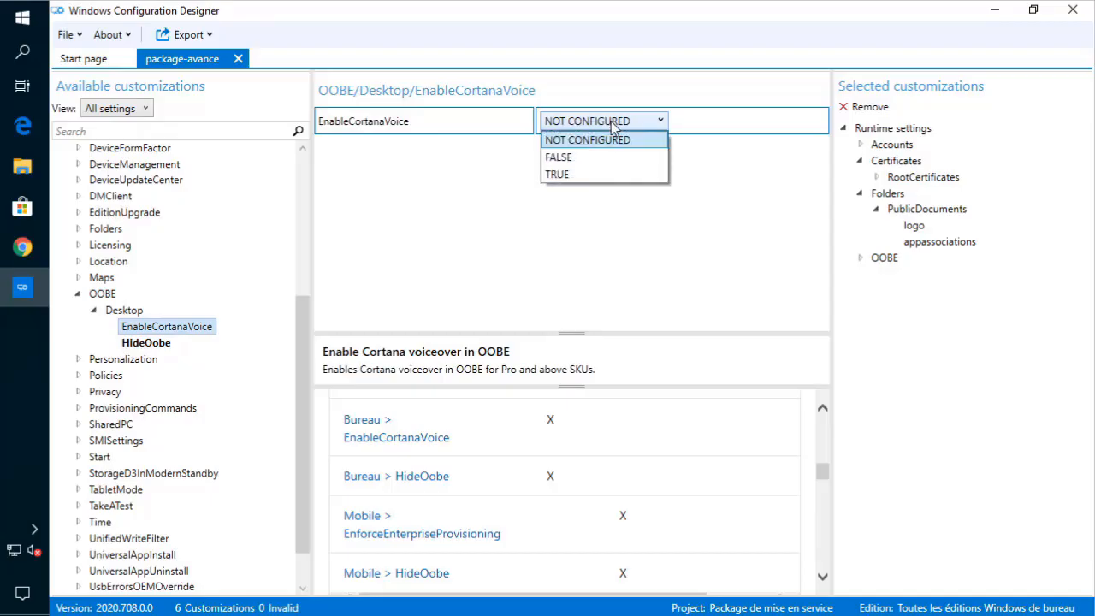
pyautogui.click(618, 171)
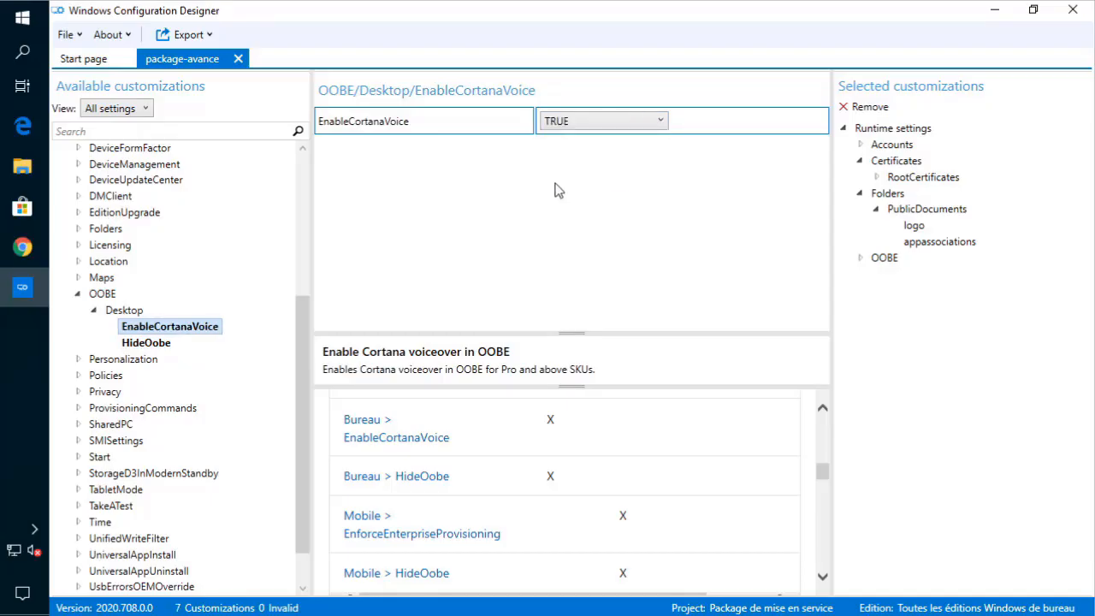
pyautogui.moveTo(23, 207)
pyautogui.scroll(2, 693, 455)
pyautogui.scroll(3, 692, 455)
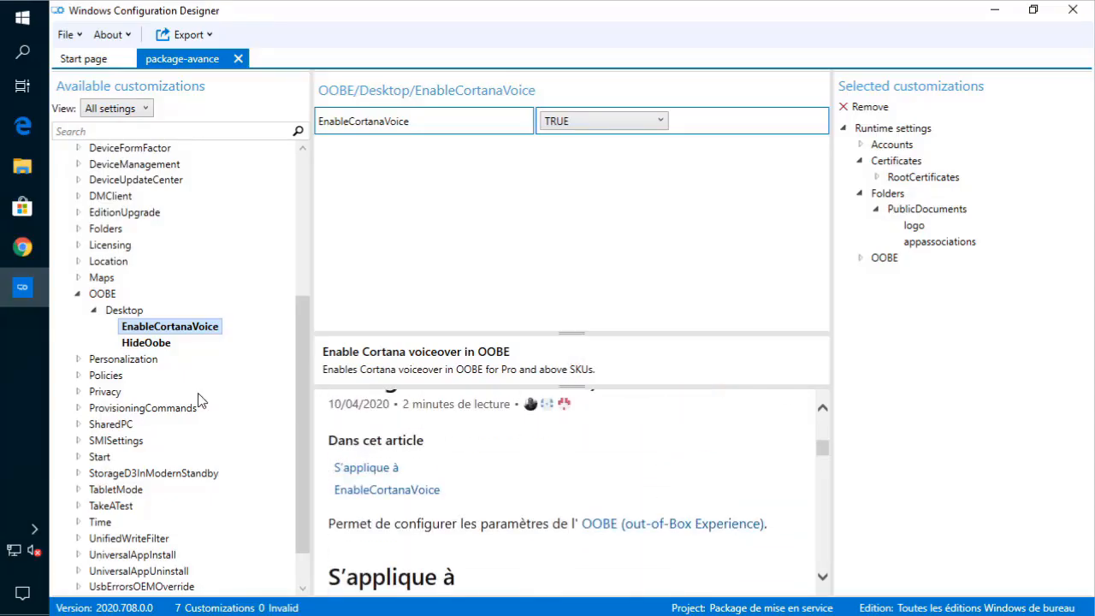
pyautogui.click(109, 311)
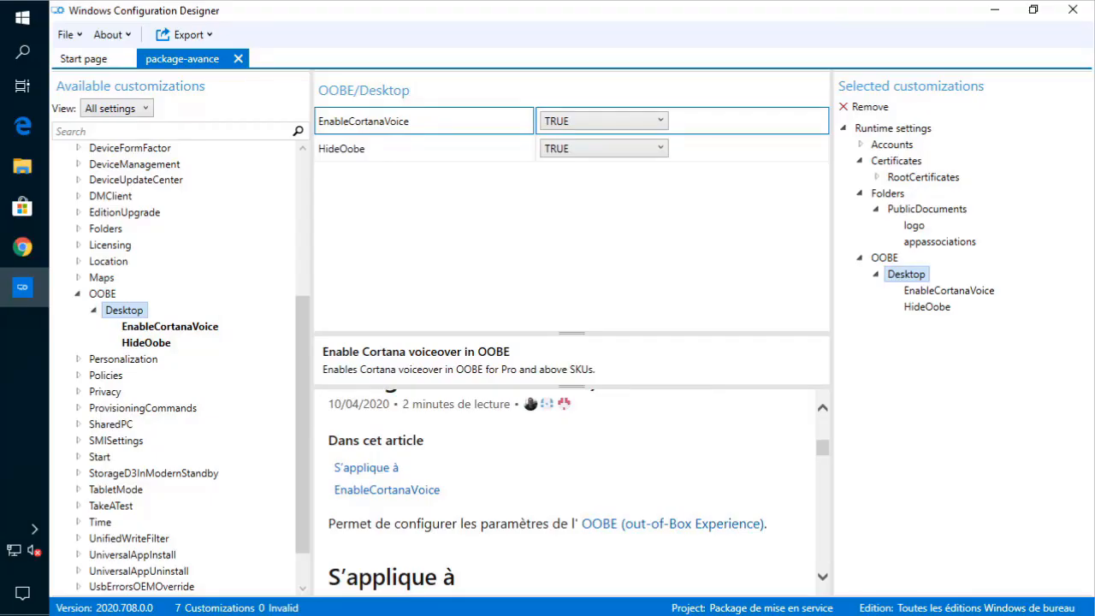
pyautogui.click(588, 125)
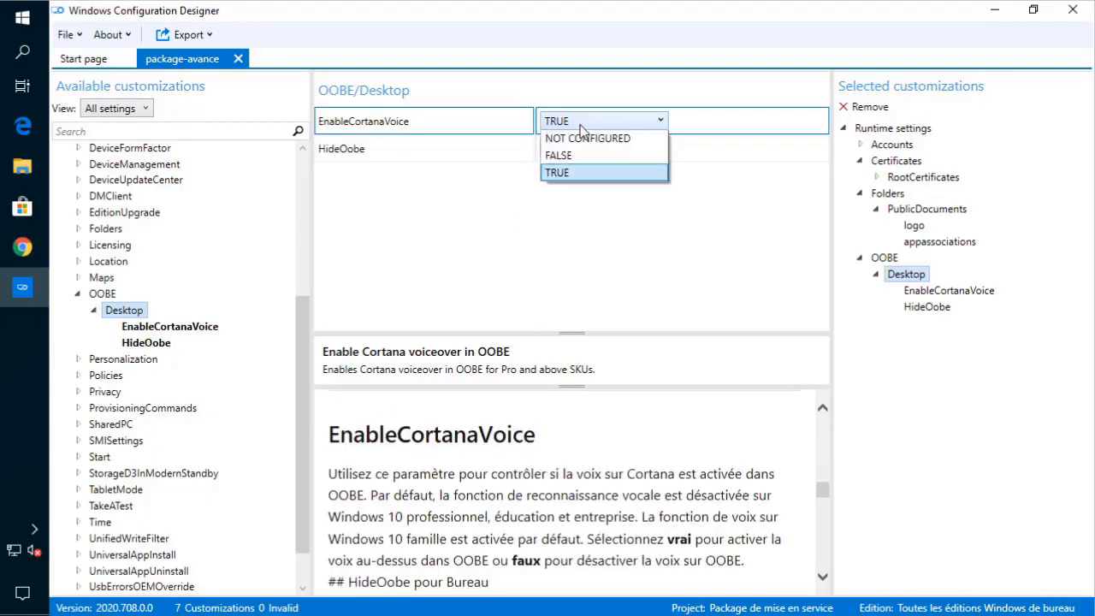
pyautogui.click(594, 155)
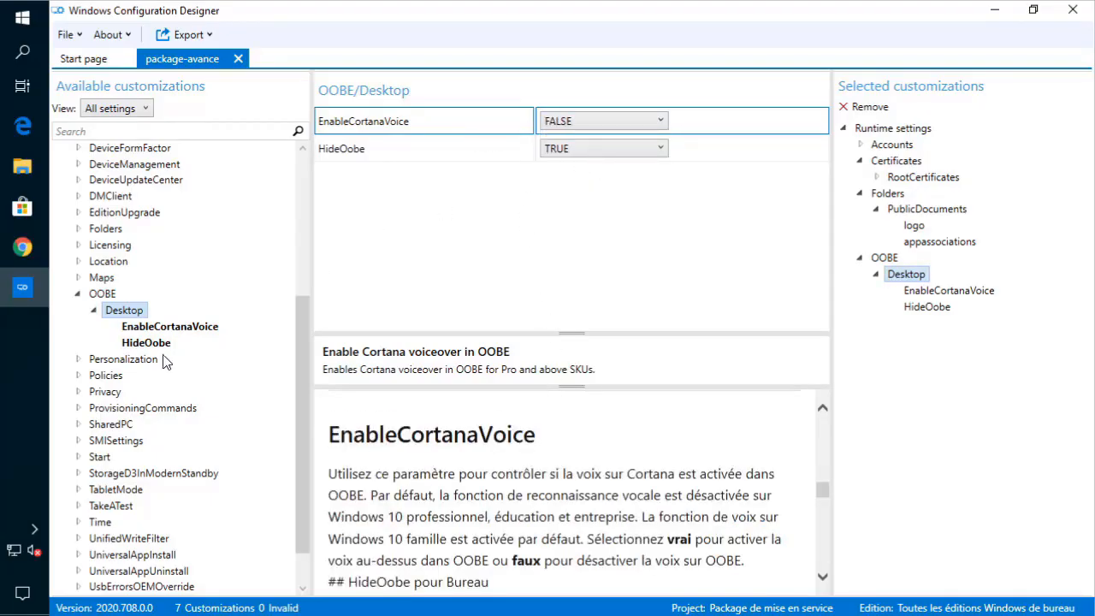
pyautogui.click(79, 298)
pyautogui.click(78, 296)
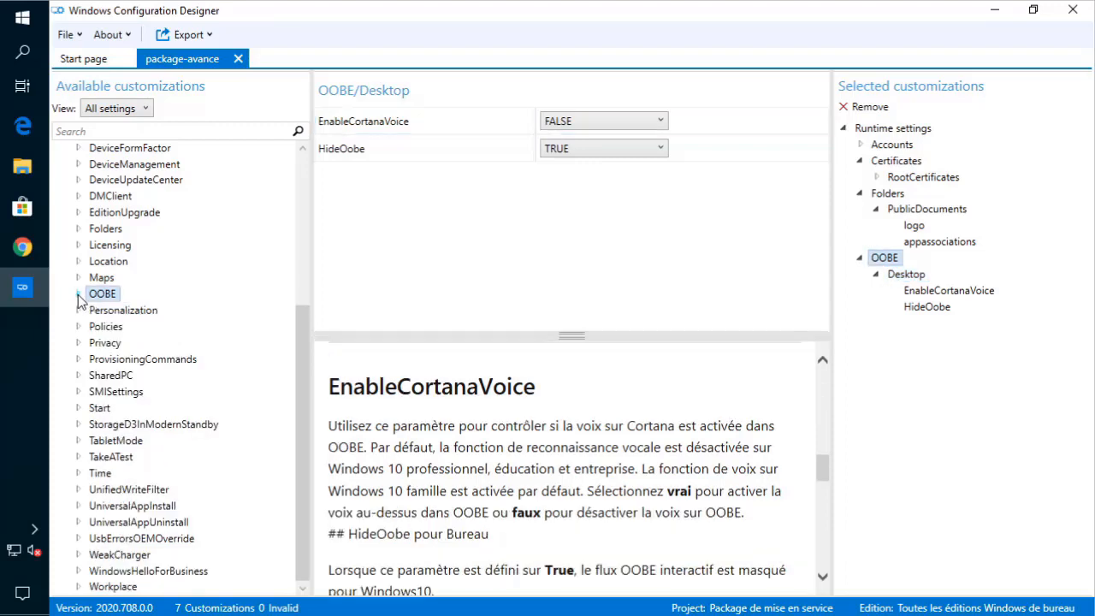
# - Open Personalization's DeployDesktopImage setting, enlarge and scroll its documentation, then browse for an image
pyautogui.click(77, 310)
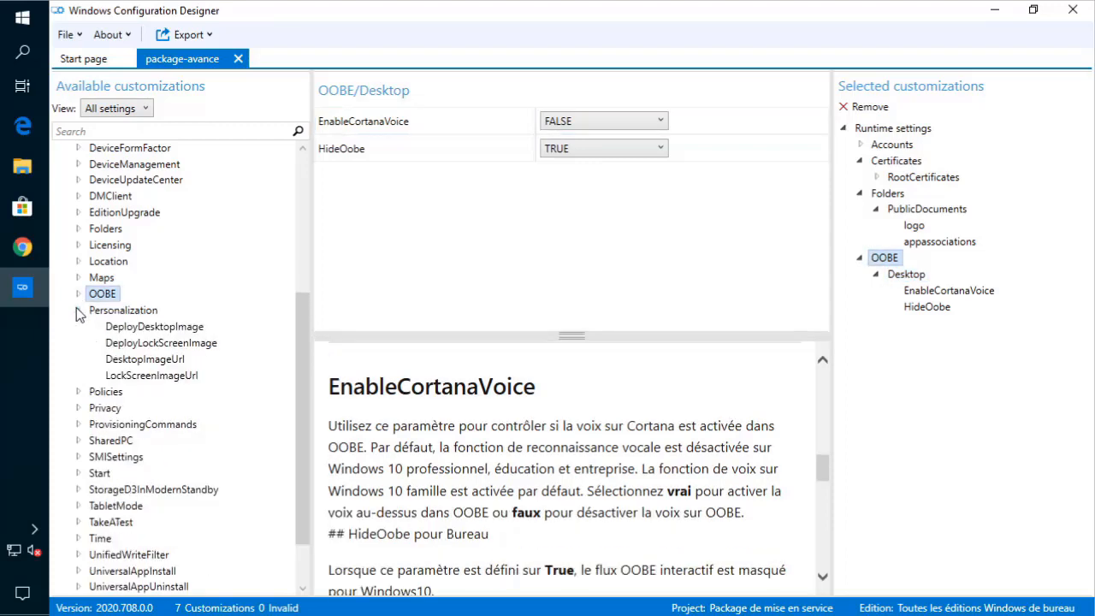
pyautogui.click(144, 328)
pyautogui.click(161, 345)
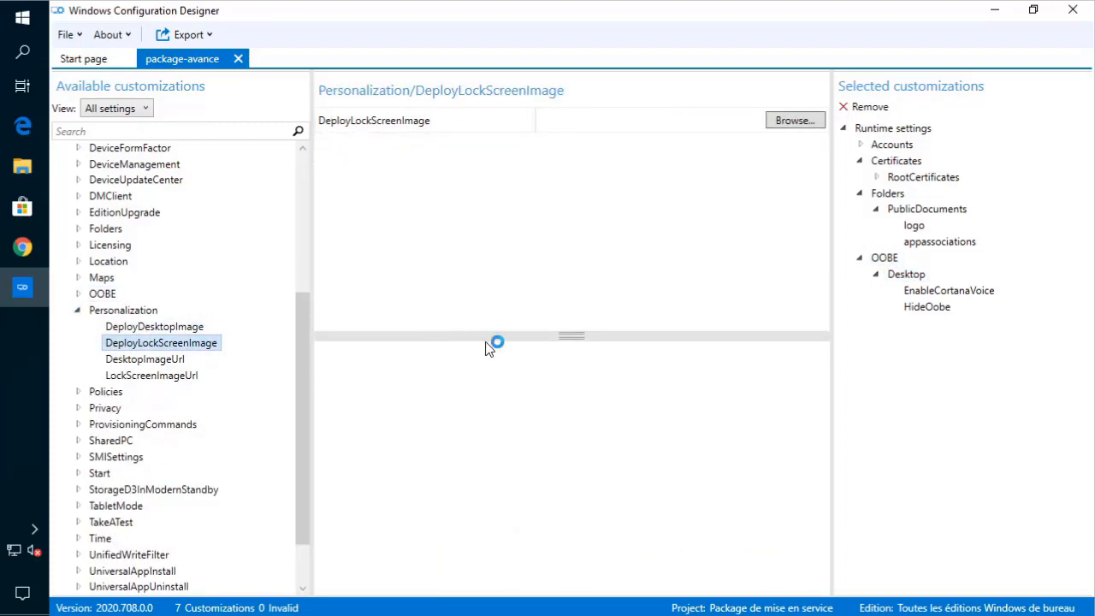
pyautogui.moveTo(572, 333); pyautogui.dragTo(571, 195)
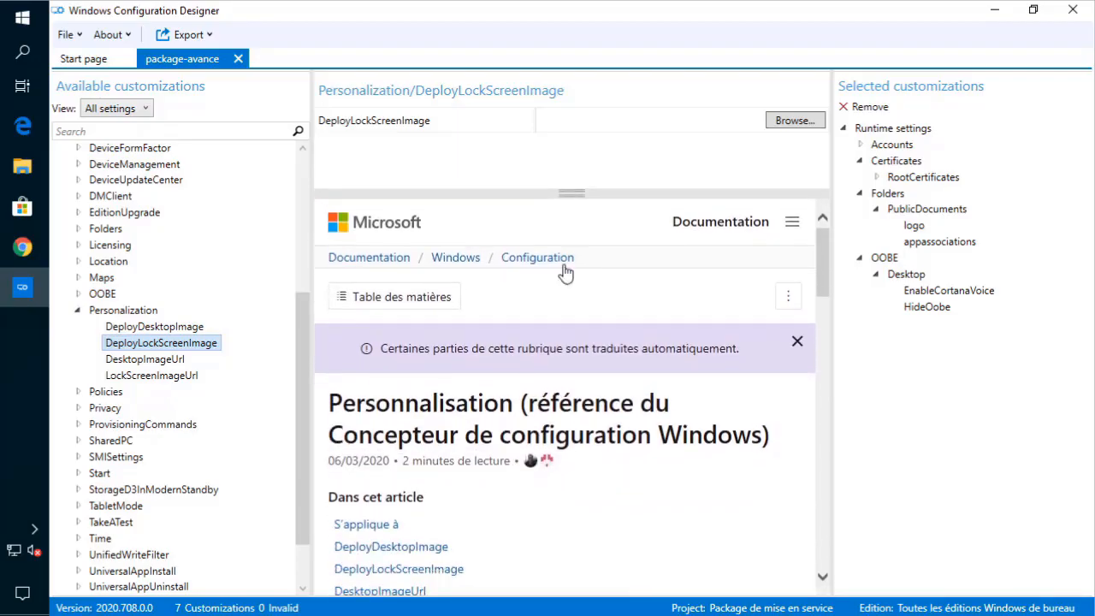
pyautogui.scroll(-3, 479, 460)
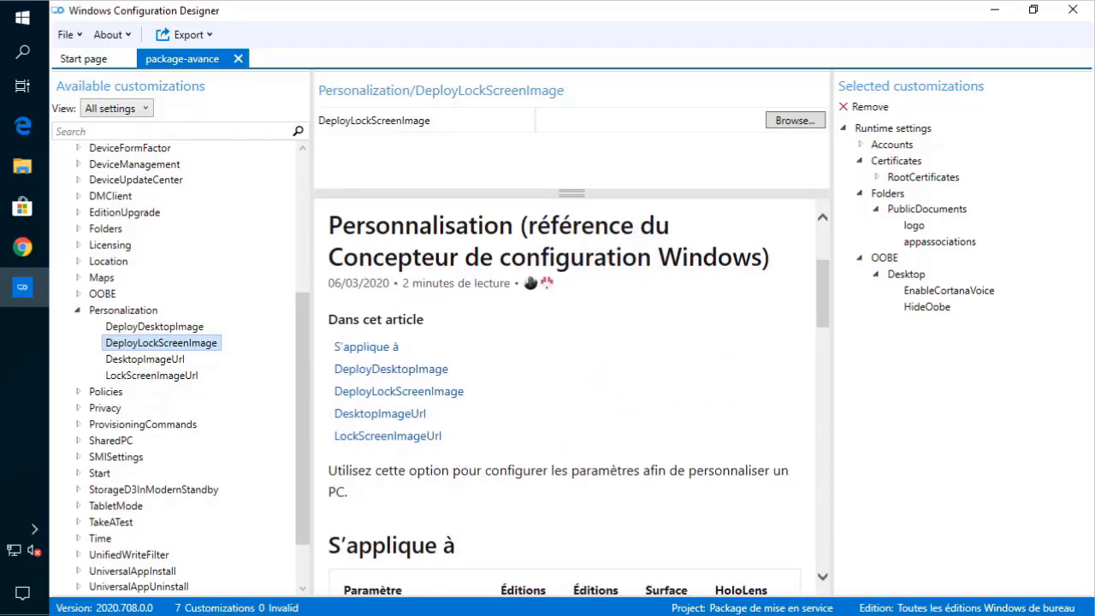
pyautogui.click(159, 327)
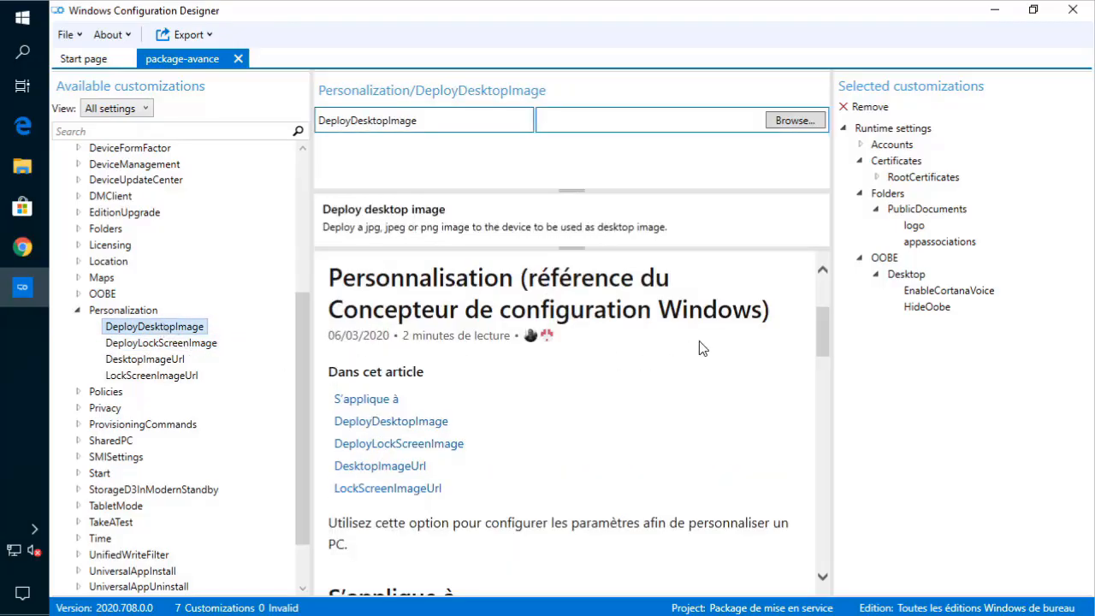
pyautogui.scroll(-8, 699, 341)
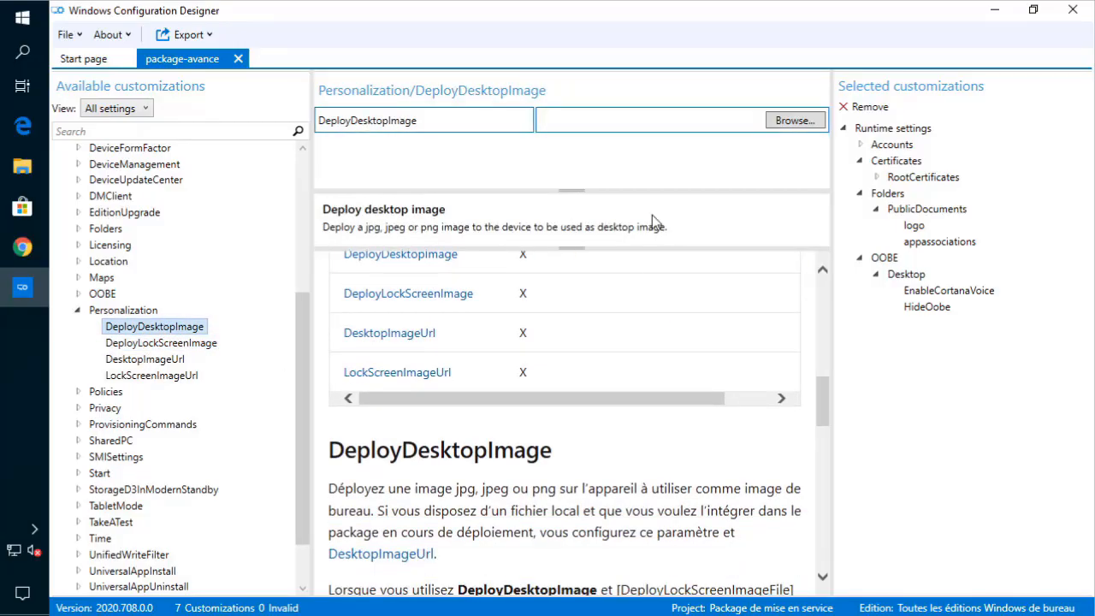
pyautogui.scroll(-3, 590, 436)
pyautogui.scroll(4, 525, 477)
pyautogui.scroll(10, 525, 478)
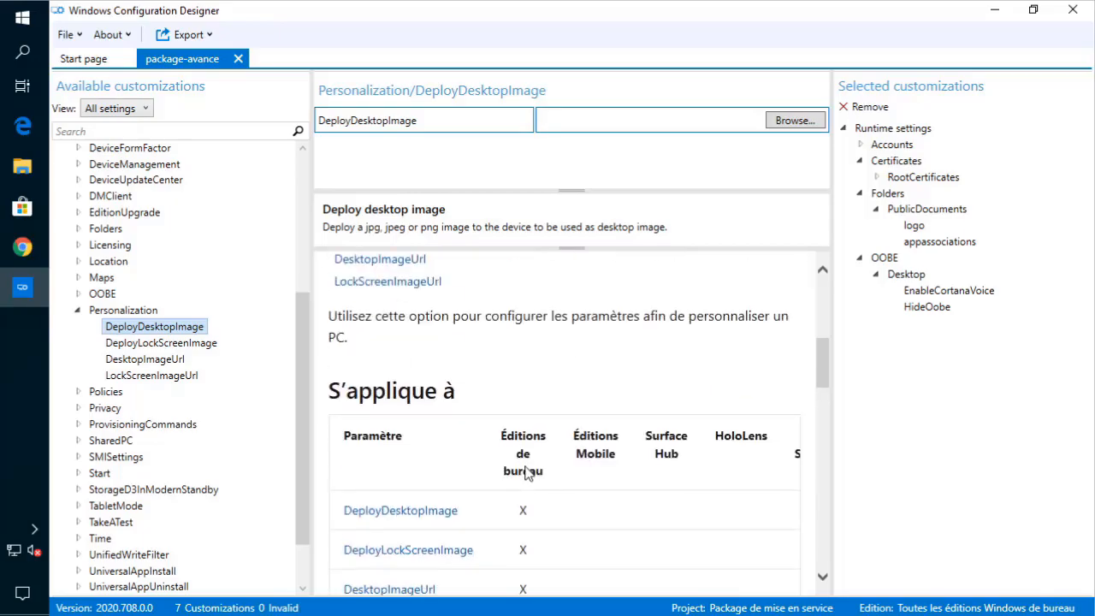
pyautogui.click(807, 123)
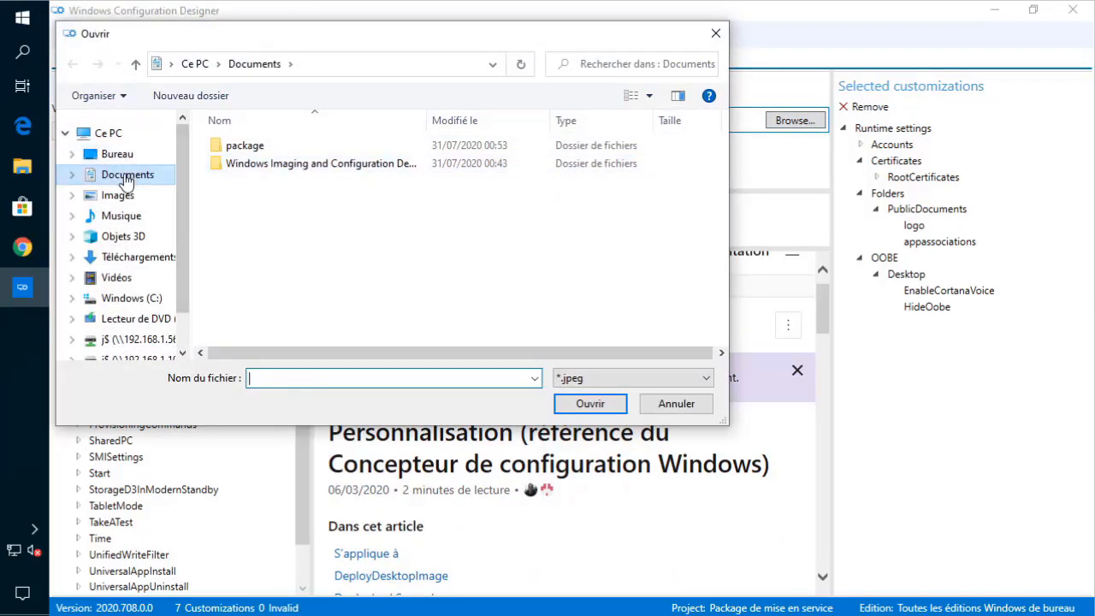
# - Choose Big_Nature_(155420955).jpg from Images, with the *.jpg filter, as the desktop image
pyautogui.click(118, 195)
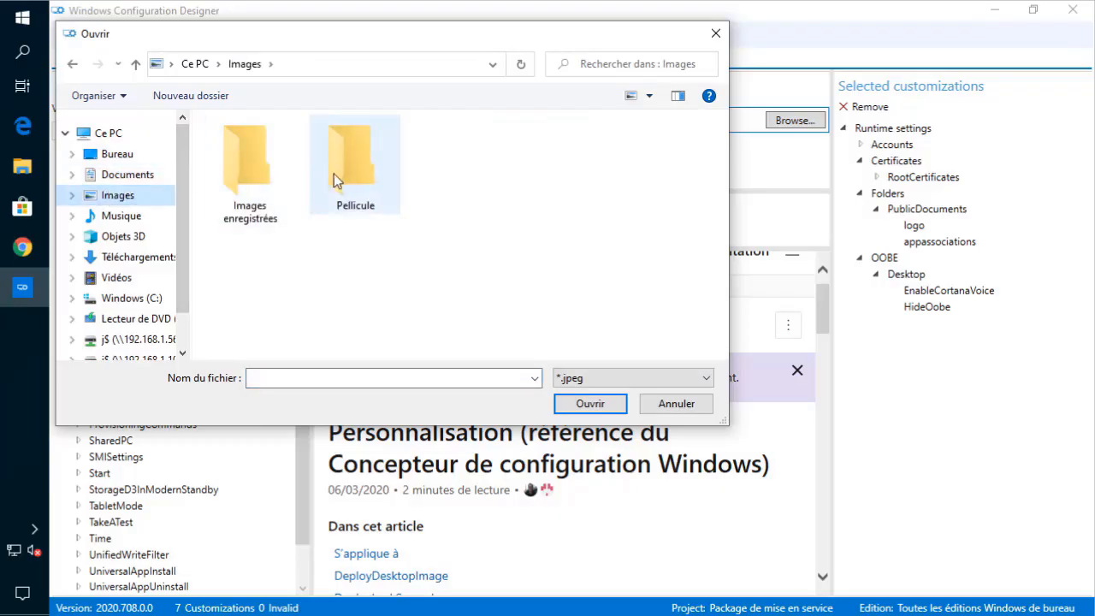
pyautogui.click(71, 195)
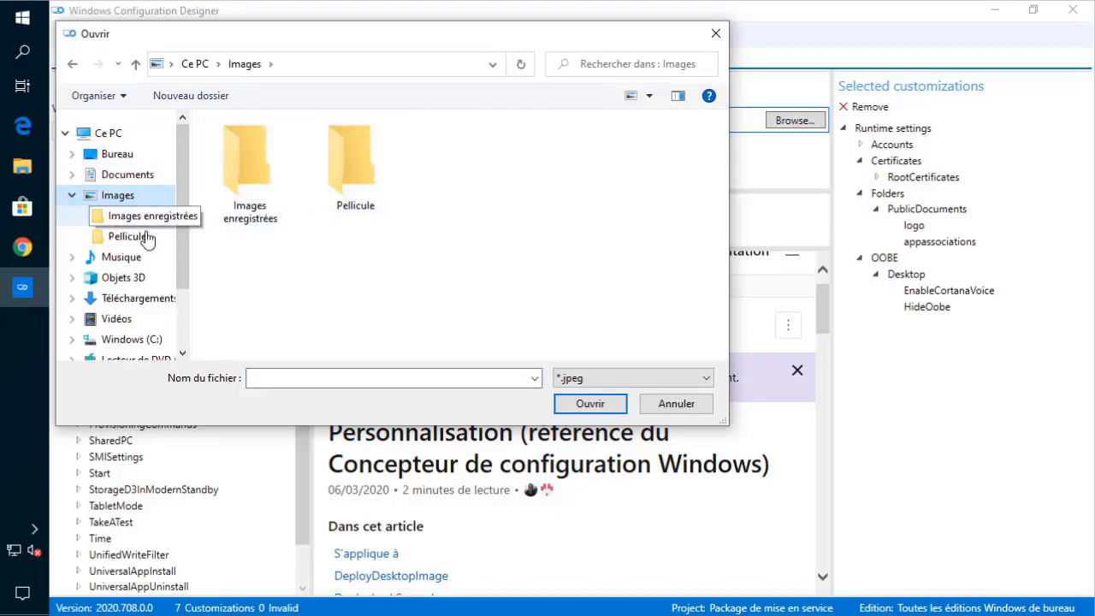
pyautogui.click(616, 378)
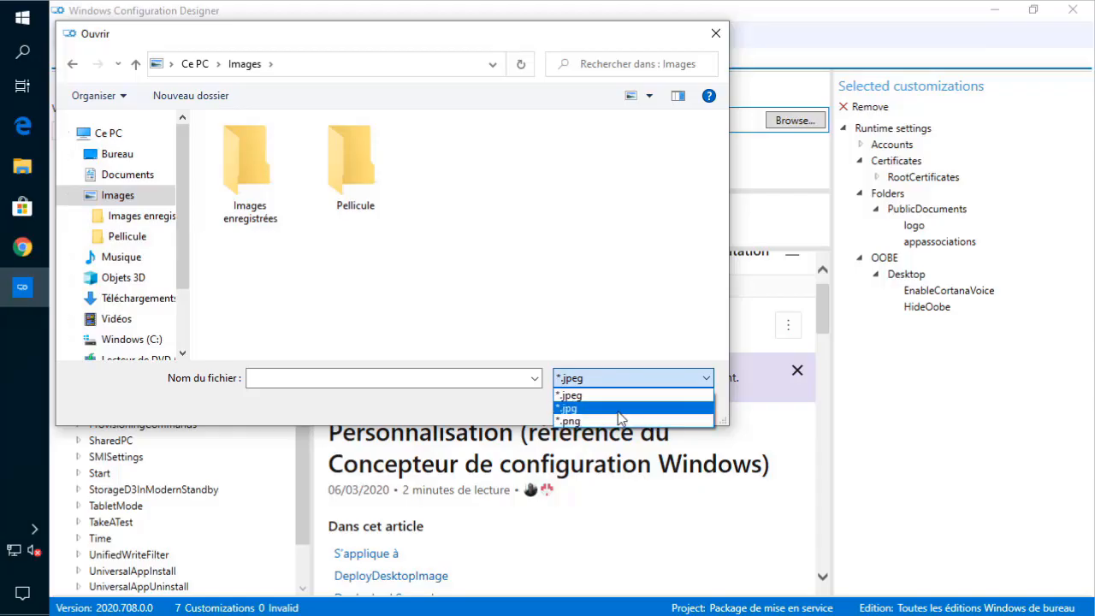
pyautogui.click(599, 409)
pyautogui.doubleClick(474, 180)
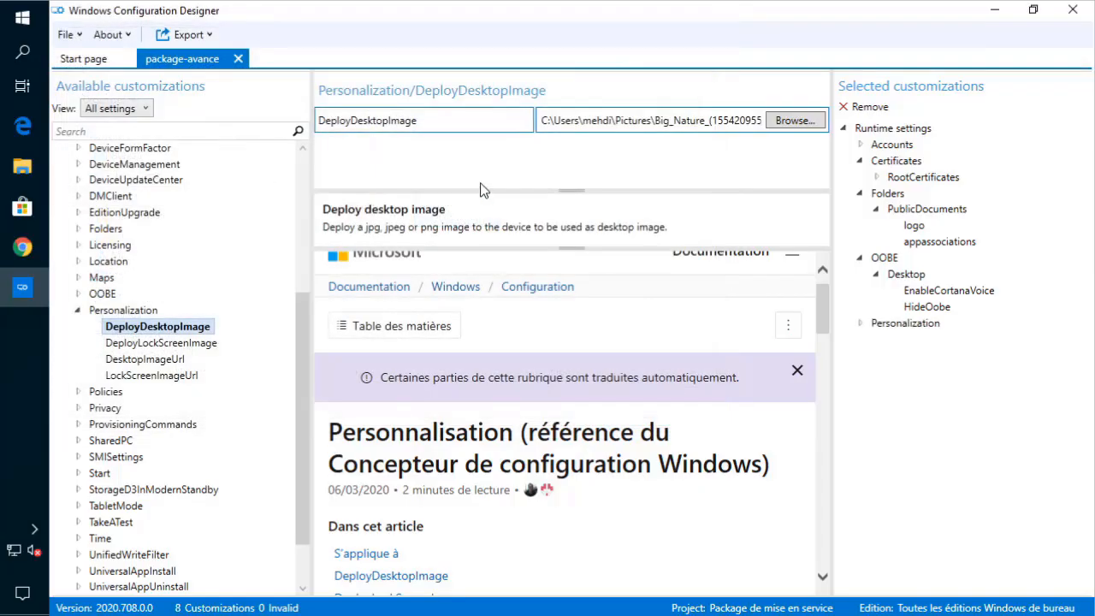
# - Look over the other Personalization image settings and select the whole DeployDesktopImage path
pyautogui.click(193, 345)
pyautogui.click(181, 359)
pyautogui.click(184, 375)
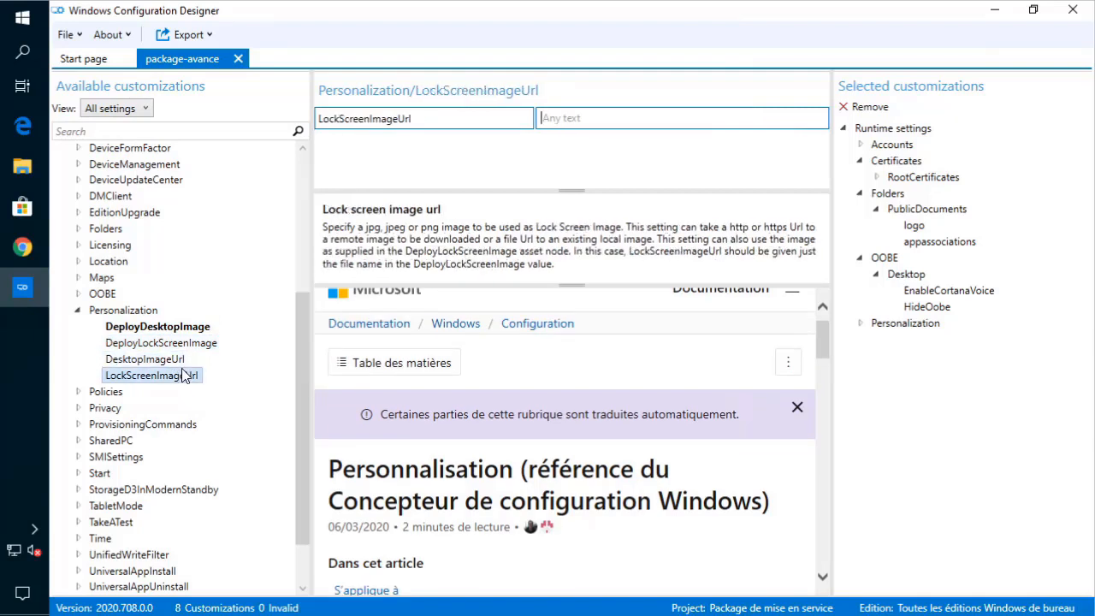
pyautogui.click(178, 330)
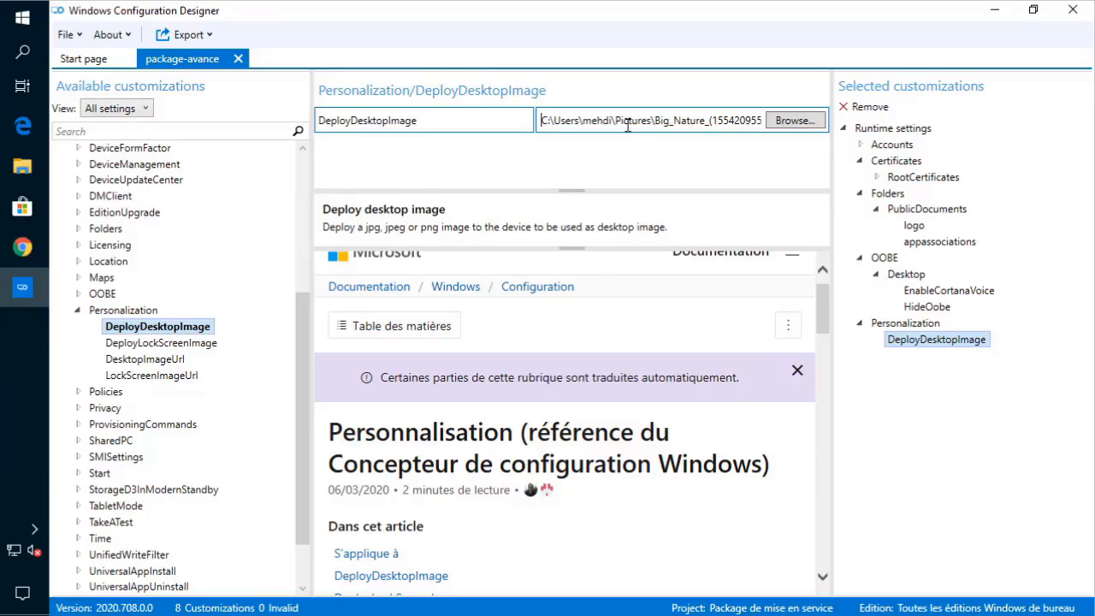
pyautogui.moveTo(628, 125); pyautogui.dragTo(802, 116)
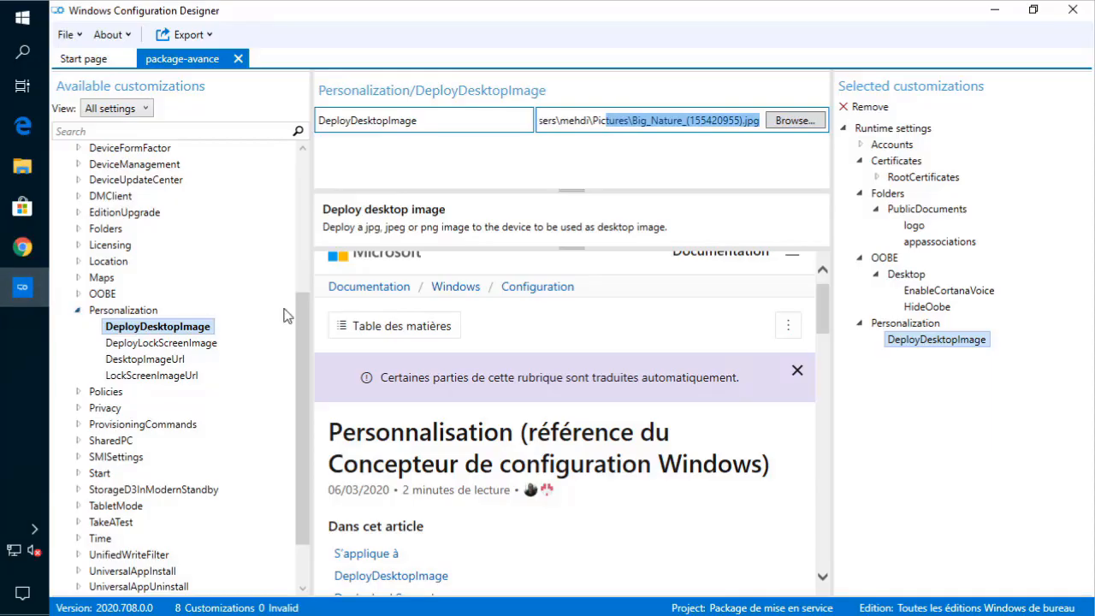
pyautogui.click(684, 125)
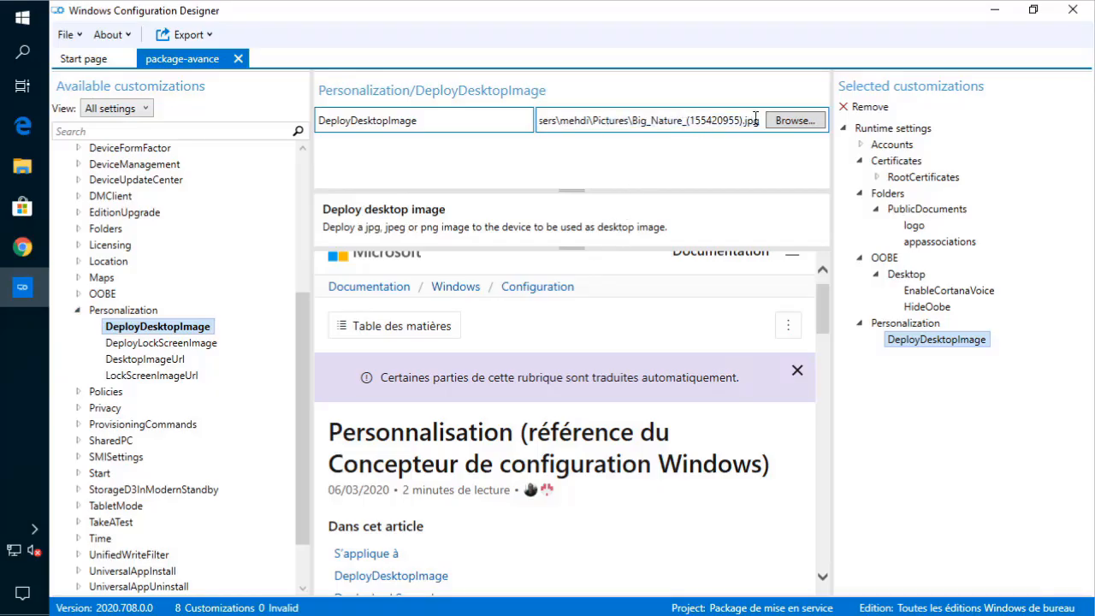
pyautogui.hotkey('ctrl', 'a')
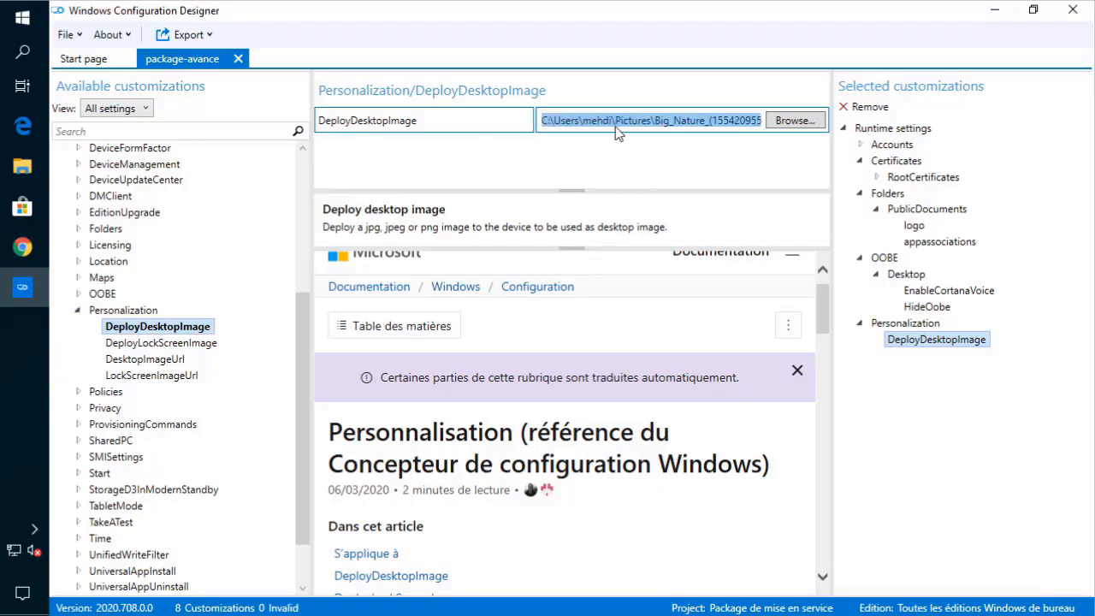
pyautogui.click(134, 424)
# - Collapse Personalization, glance at Accounts policies, then open ApplicationManagement's AllowAllTrustedApps setting
pyautogui.click(79, 310)
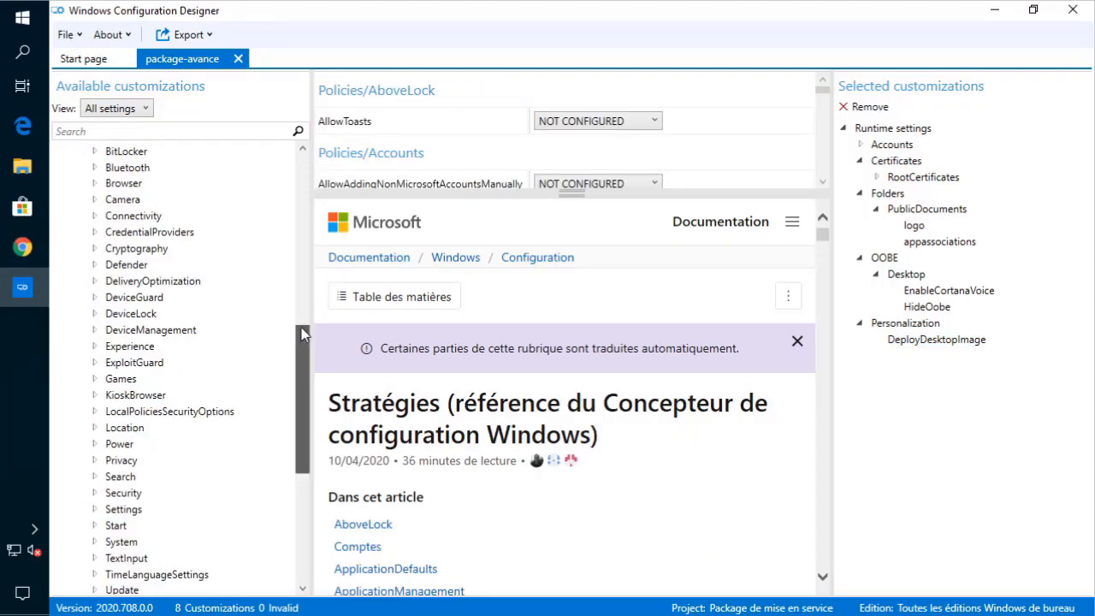
pyautogui.moveTo(301, 334); pyautogui.dragTo(302, 267)
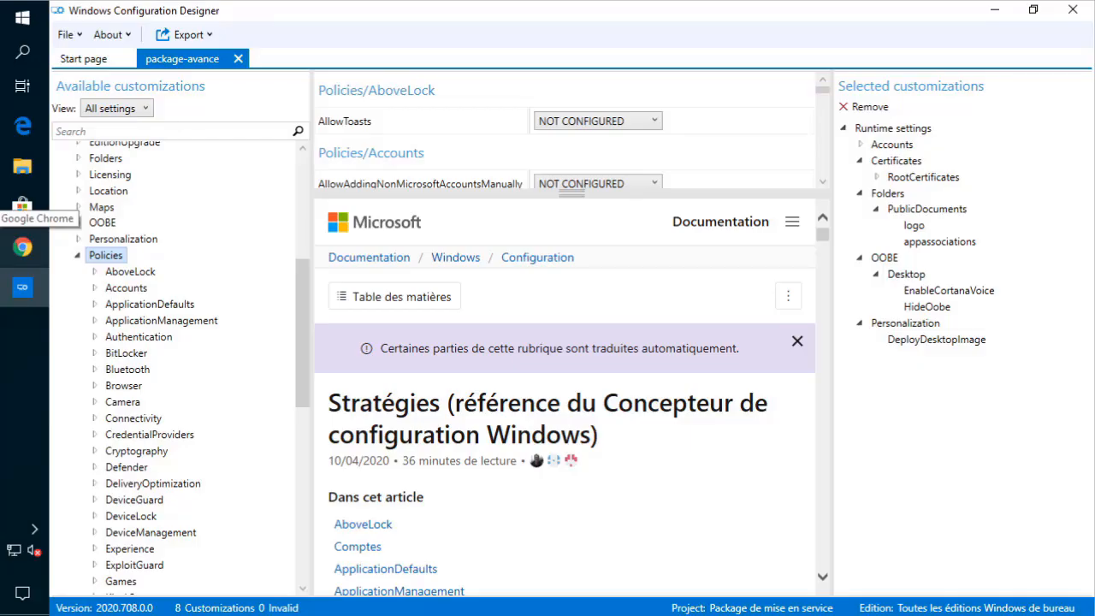
pyautogui.click(139, 289)
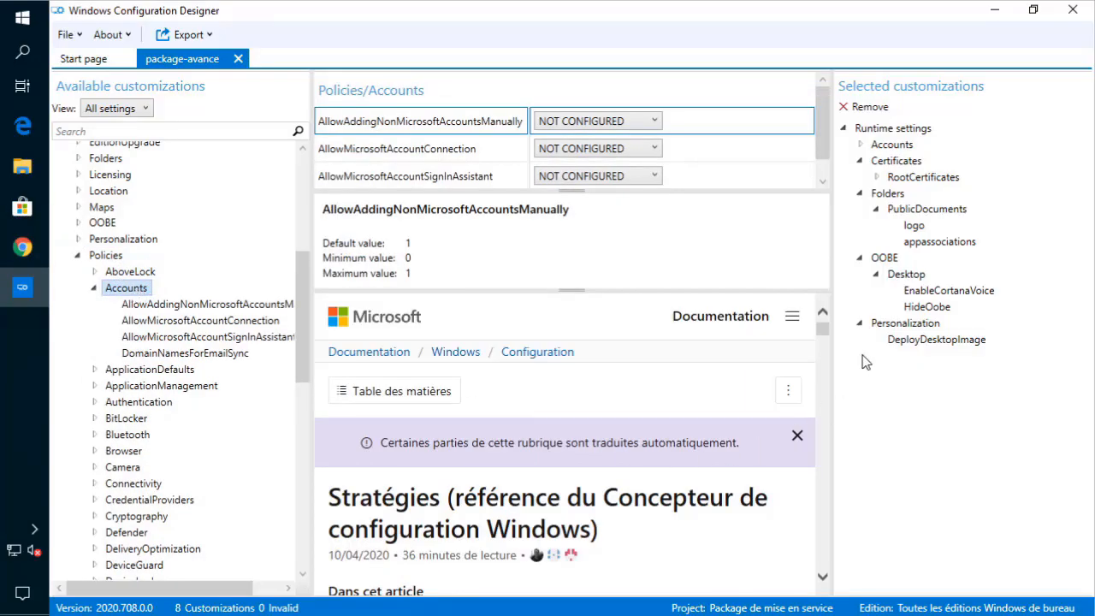
pyautogui.moveTo(823, 334)
pyautogui.mouseDown()
pyautogui.moveTo(822, 357)
pyautogui.moveTo(824, 336)
pyautogui.mouseUp()
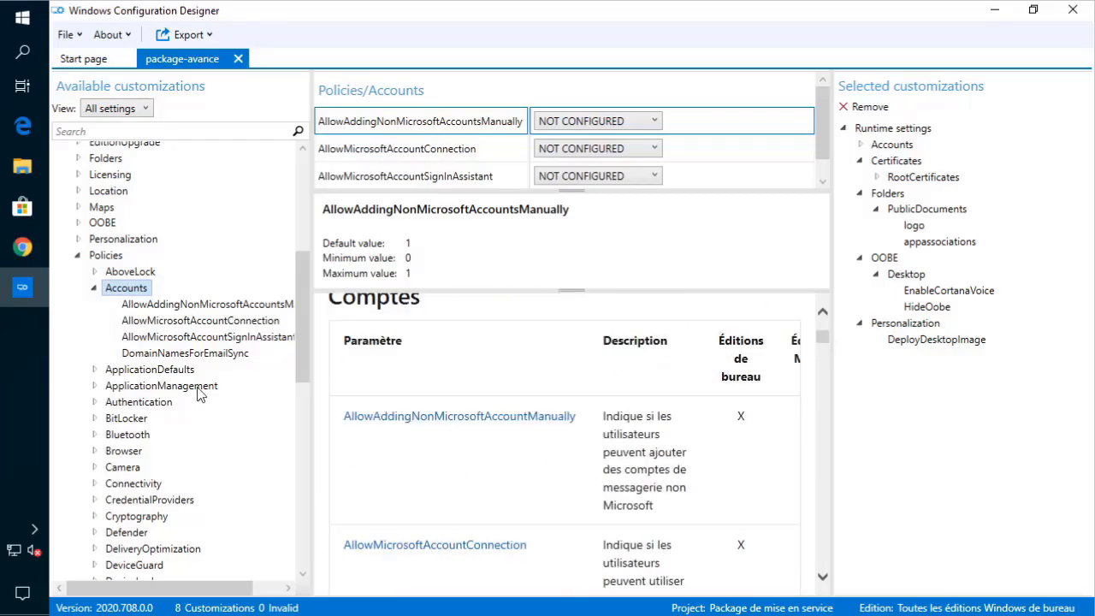
pyautogui.click(99, 290)
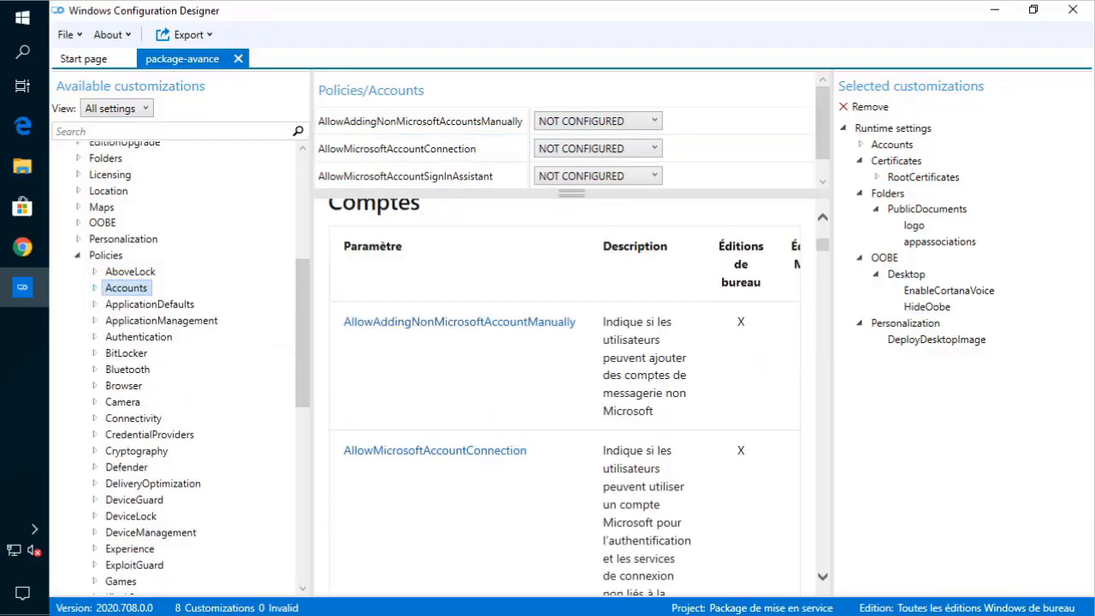
pyautogui.click(162, 321)
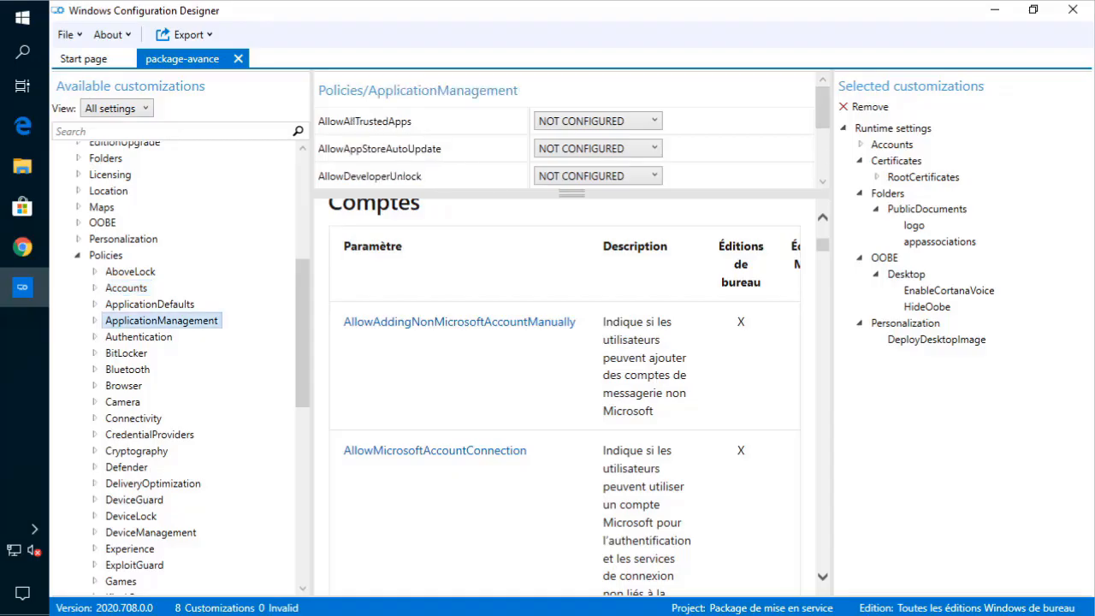
pyautogui.click(100, 322)
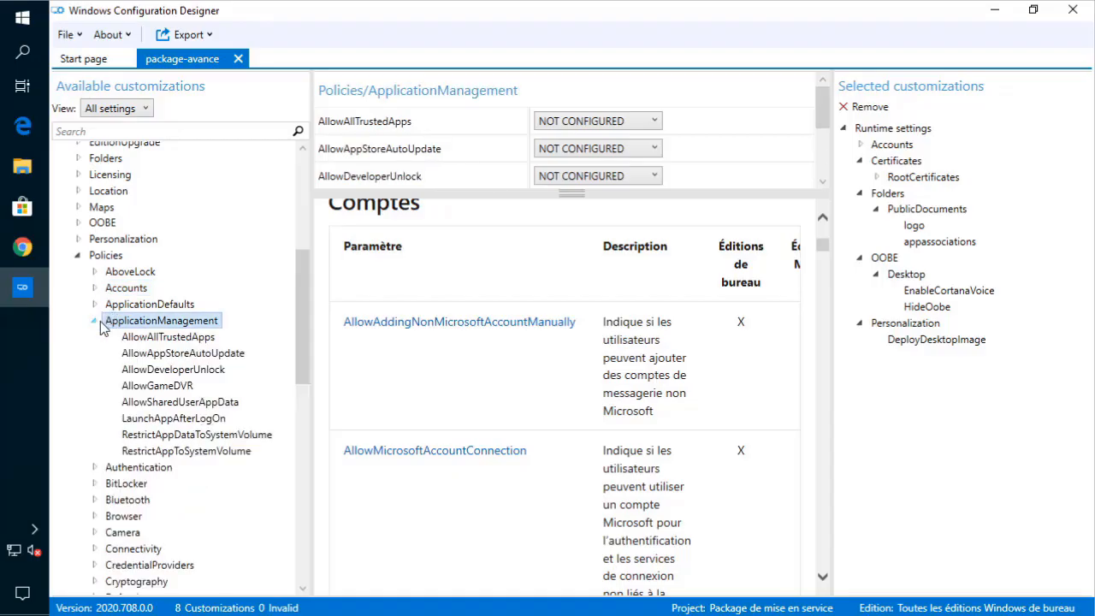
pyautogui.click(176, 338)
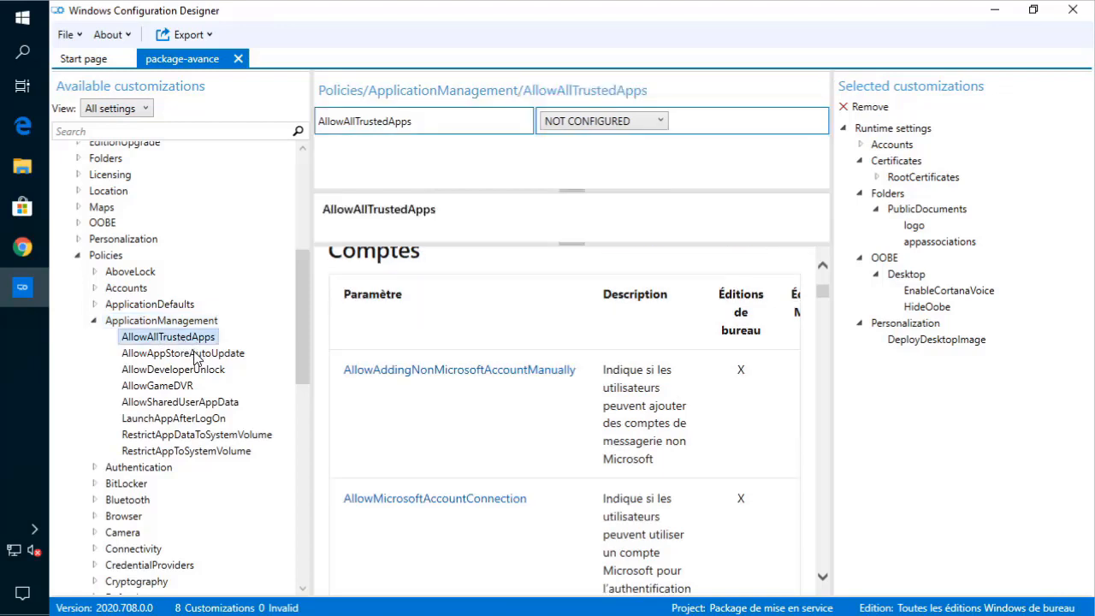
# - Set ApplicationManagement's AllowAppStoreAutoUpdate policy to Disallowed
pyautogui.click(197, 354)
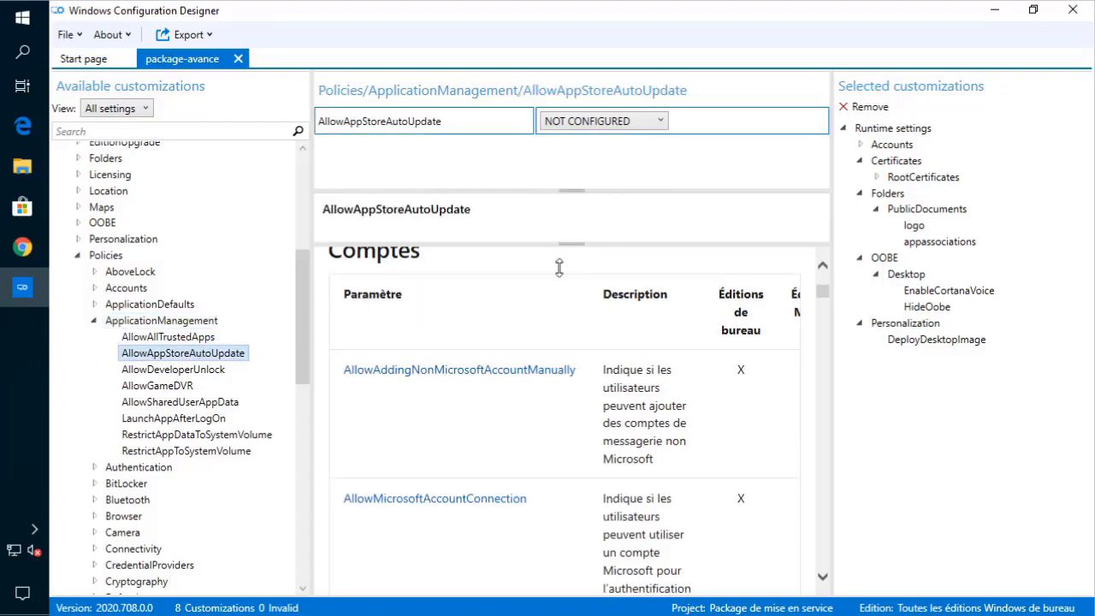
pyautogui.scroll(5, 753, 380)
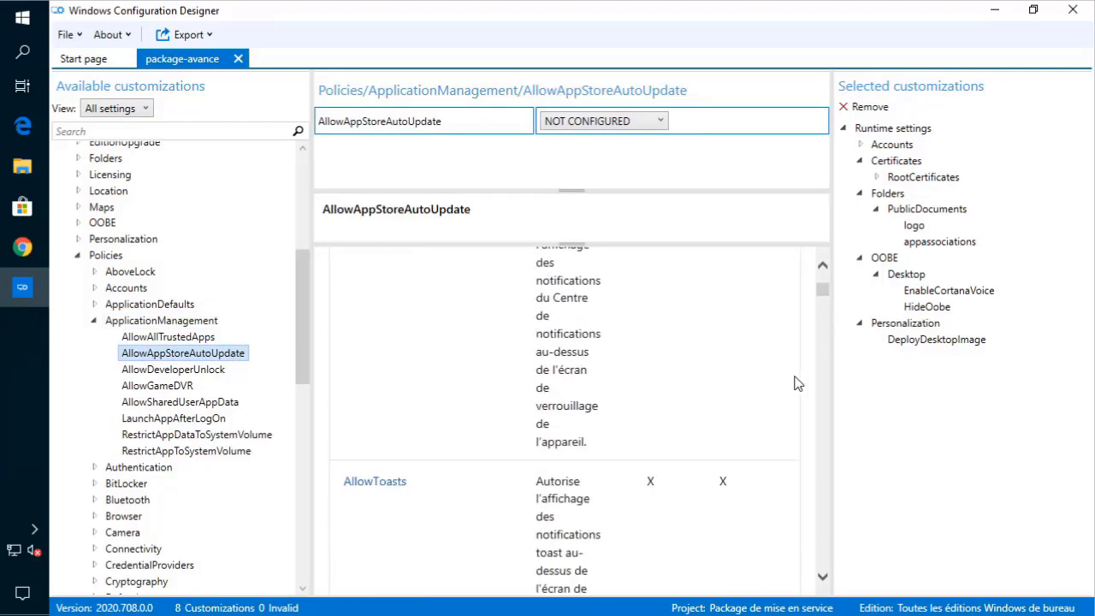
pyautogui.scroll(5, 791, 385)
pyautogui.scroll(-2, 782, 386)
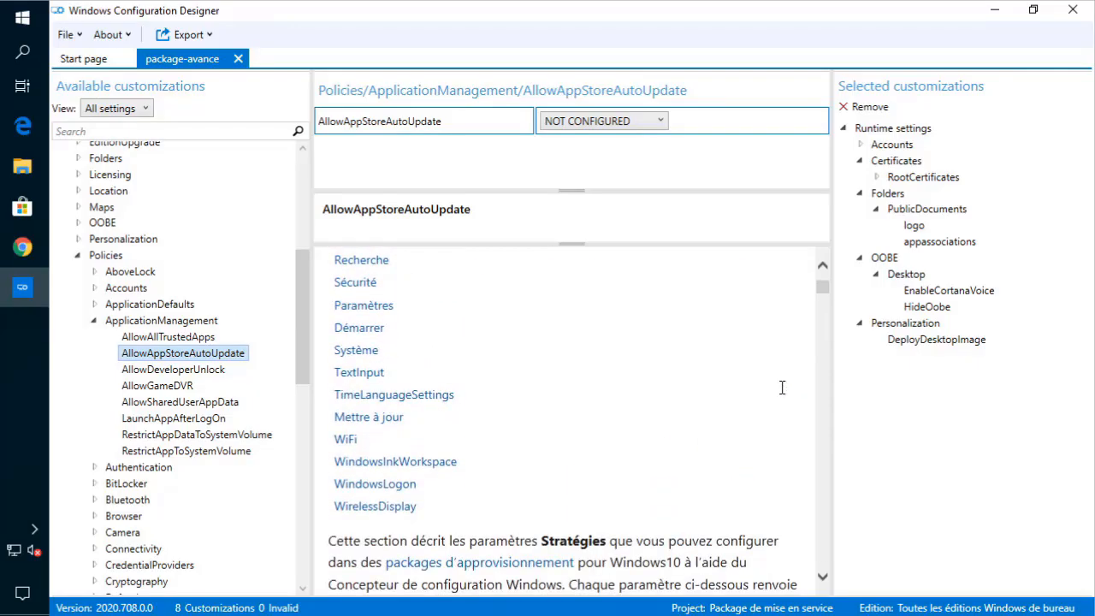
pyautogui.click(648, 124)
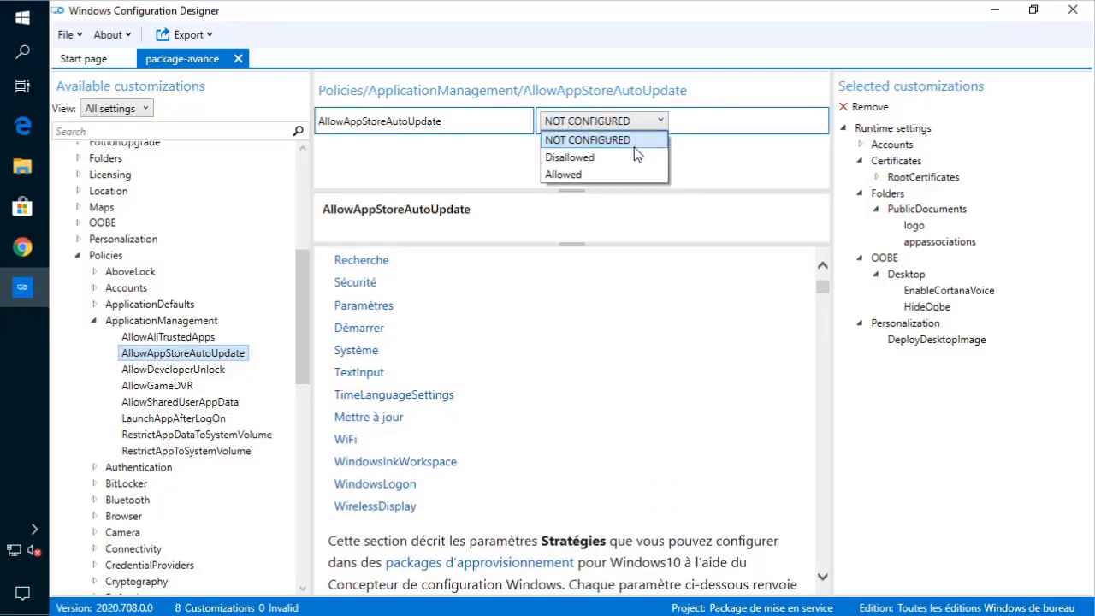
pyautogui.click(632, 159)
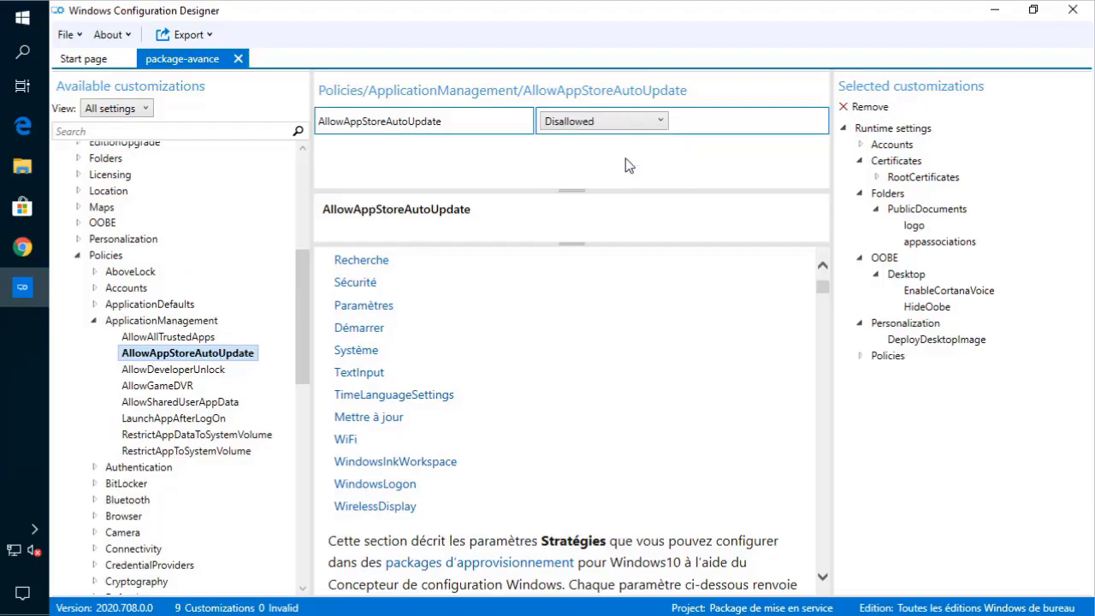
# - Expand ApplicationDefaults, view DefaultAssociationsConfiguration leaving it empty, then collapse the group
pyautogui.click(93, 321)
pyautogui.click(96, 308)
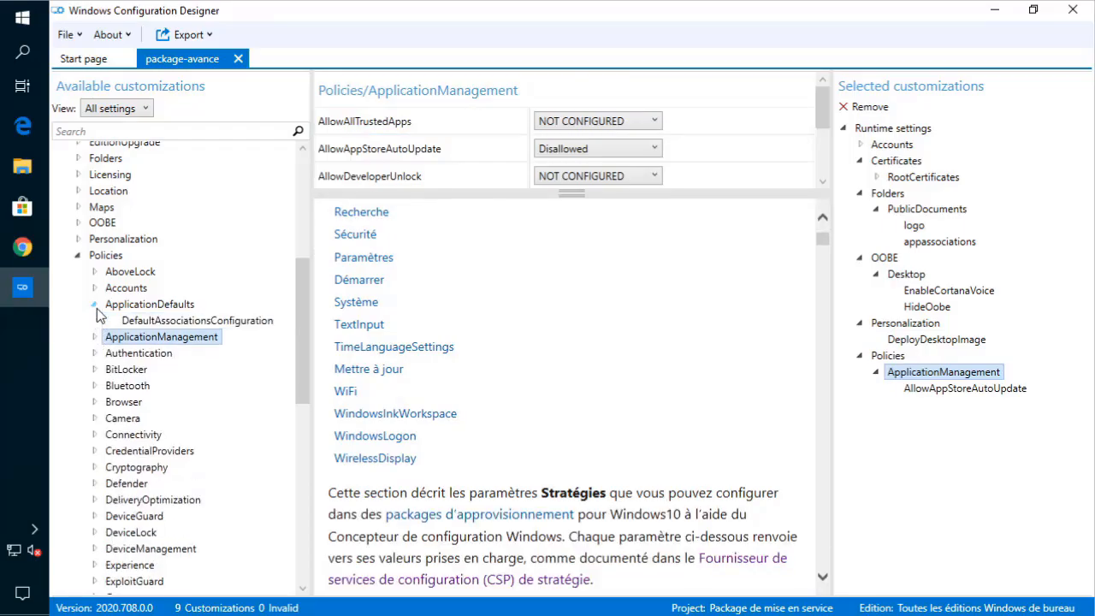
pyautogui.click(96, 308)
pyautogui.click(97, 308)
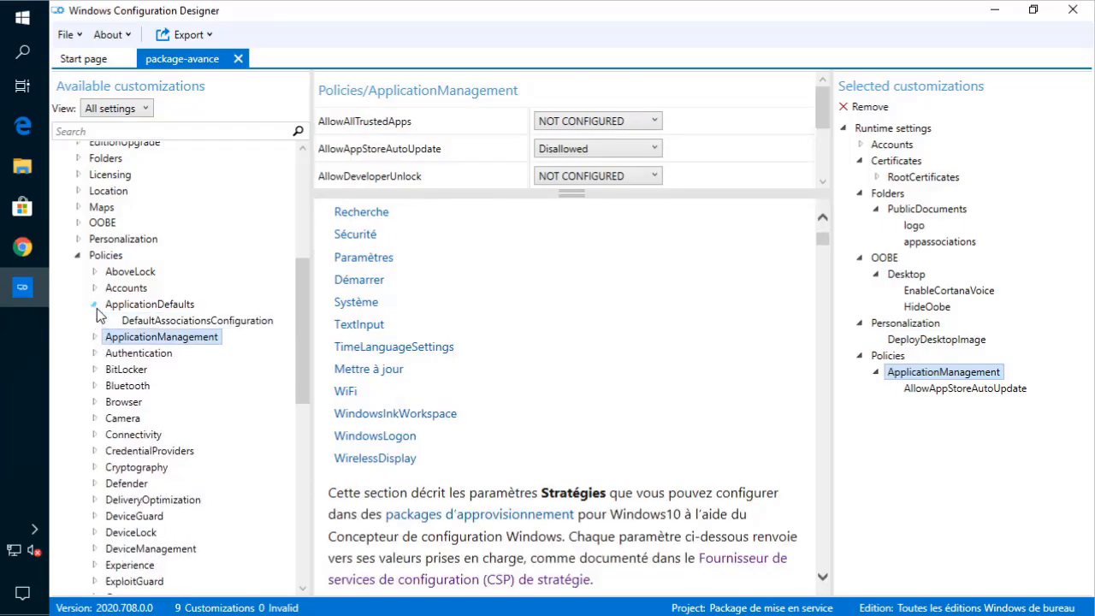
pyautogui.click(171, 320)
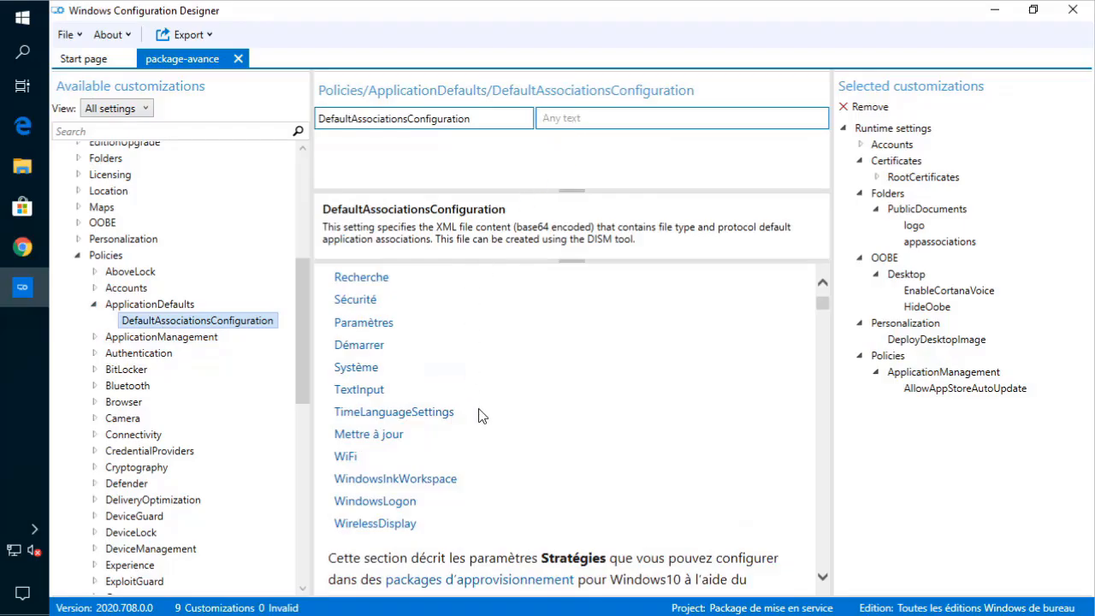
pyautogui.scroll(-6, 479, 416)
pyautogui.scroll(-10, 479, 416)
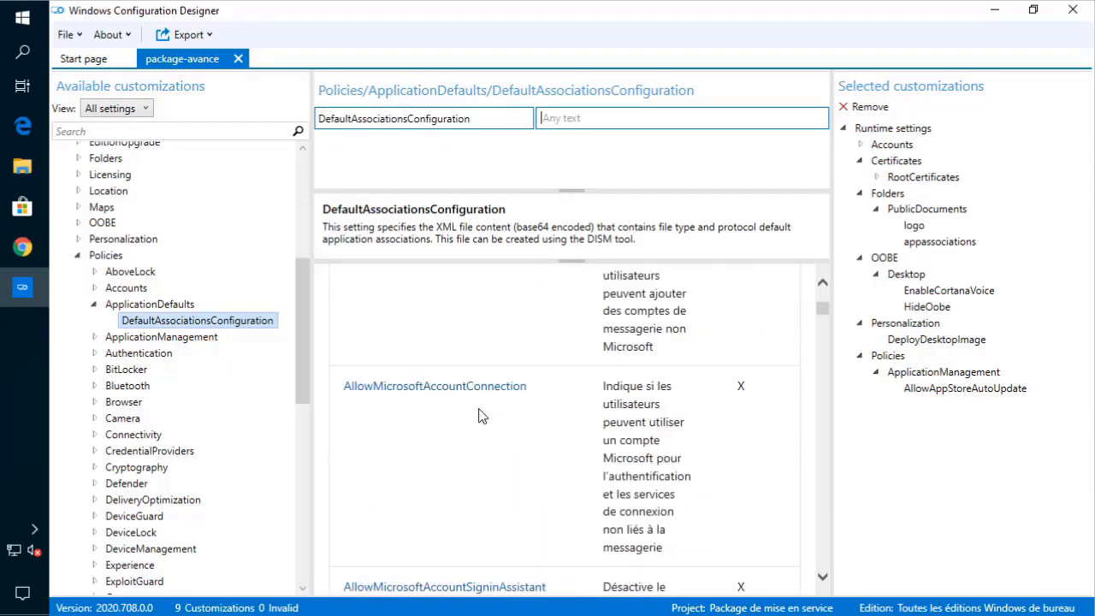
pyautogui.click(95, 304)
pyautogui.click(95, 305)
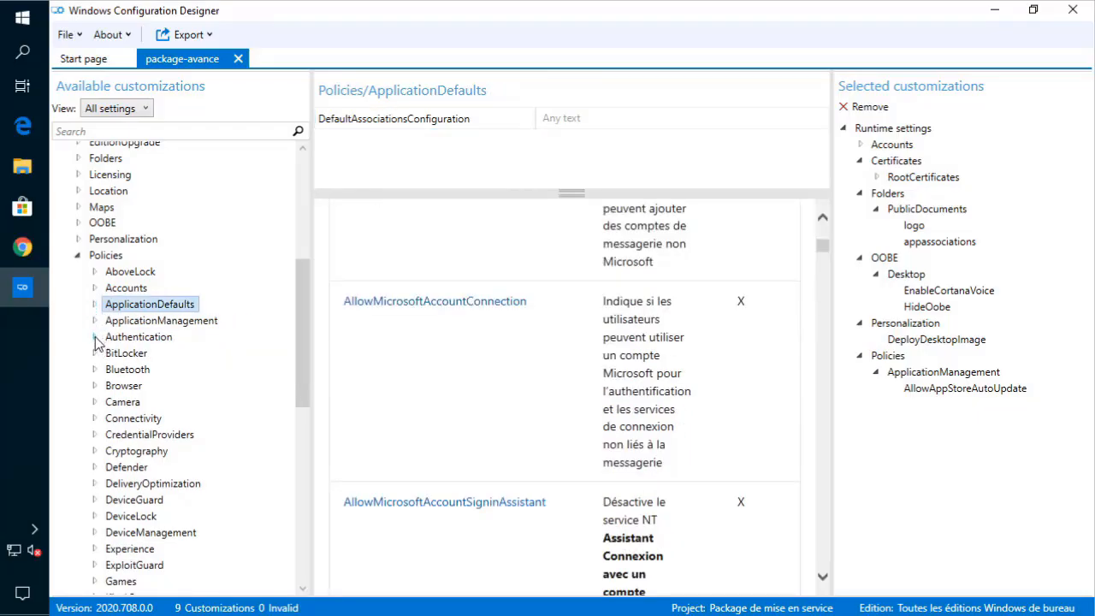
# - Set the Camera policy AllowCamera to No, then collapse the Camera group
pyautogui.scroll(-1, 119, 423)
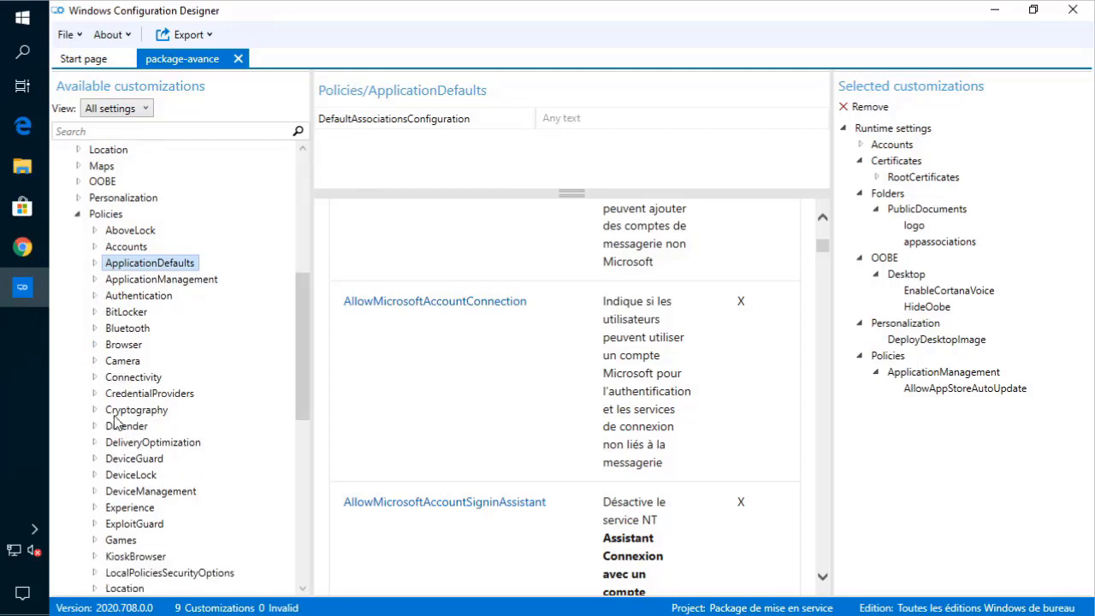
pyautogui.scroll(-3, 115, 420)
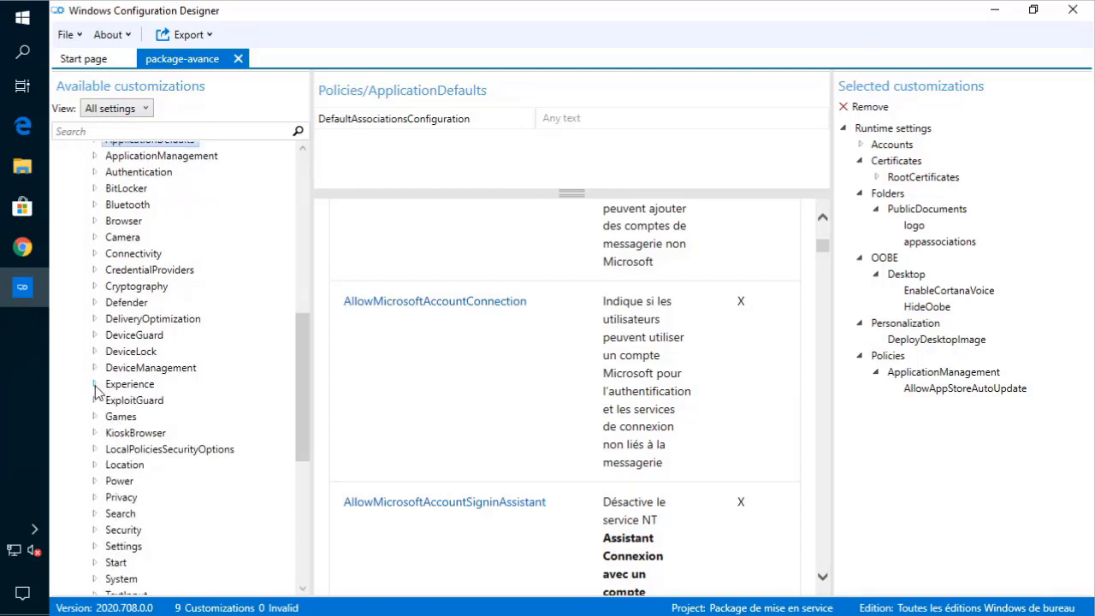
pyautogui.click(94, 384)
pyautogui.click(94, 237)
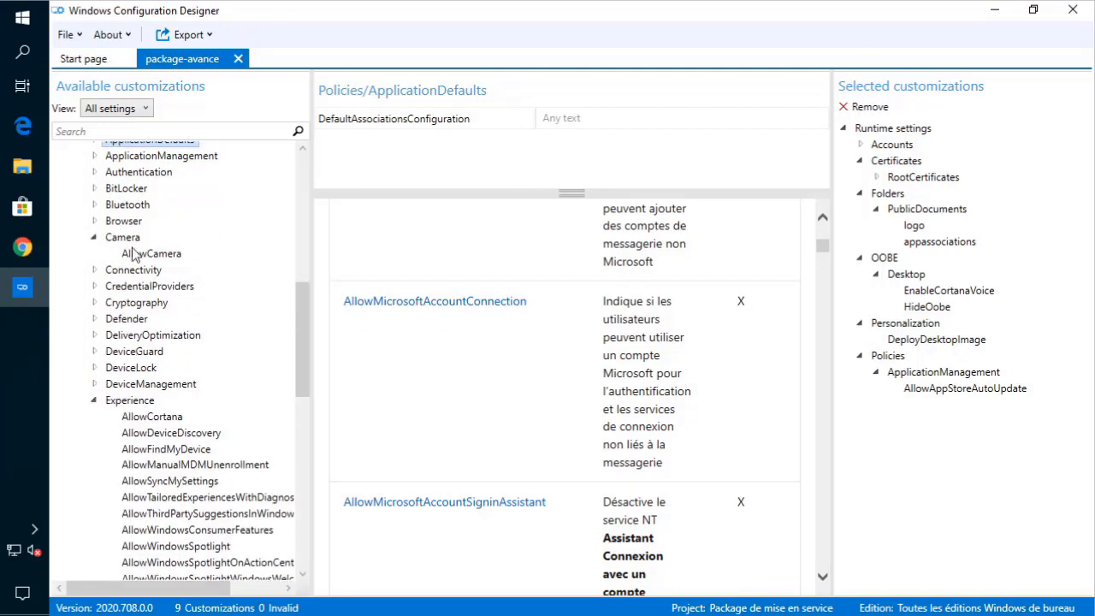
pyautogui.click(145, 253)
pyautogui.click(552, 123)
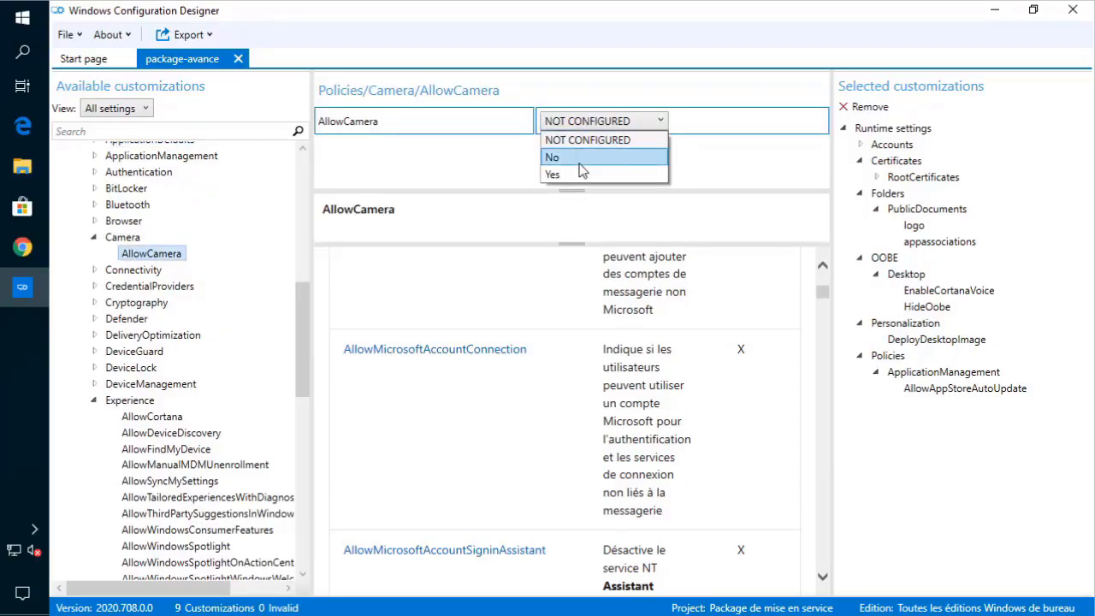
pyautogui.click(566, 156)
pyautogui.click(97, 239)
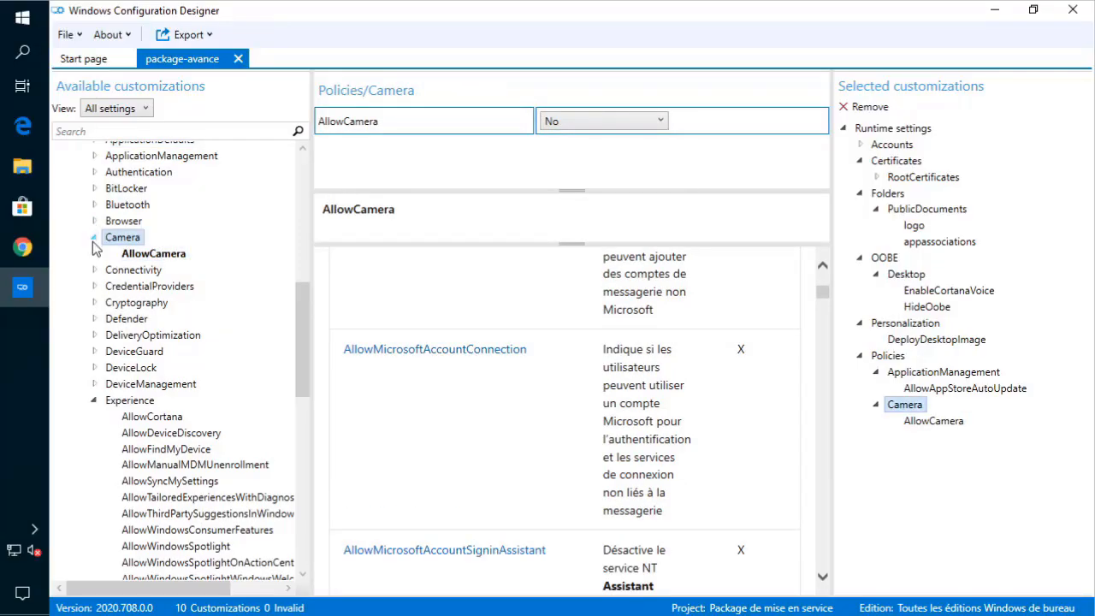
pyautogui.click(93, 239)
# - Check BitLocker EncryptionMethod's options, leaving it NOT CONFIGURED
pyautogui.click(94, 189)
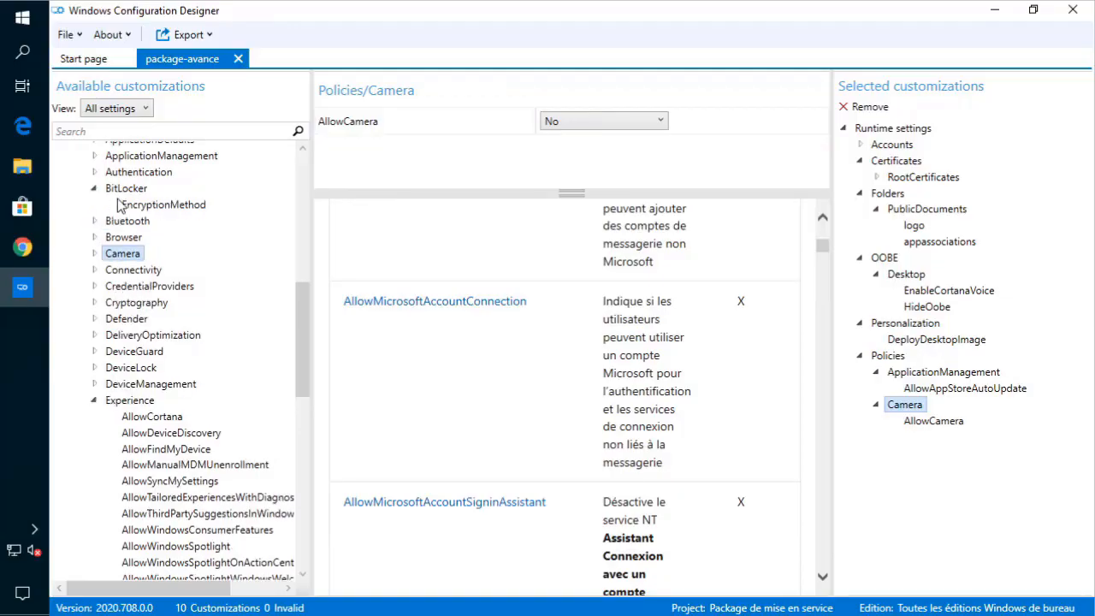
pyautogui.click(128, 206)
pyautogui.click(609, 122)
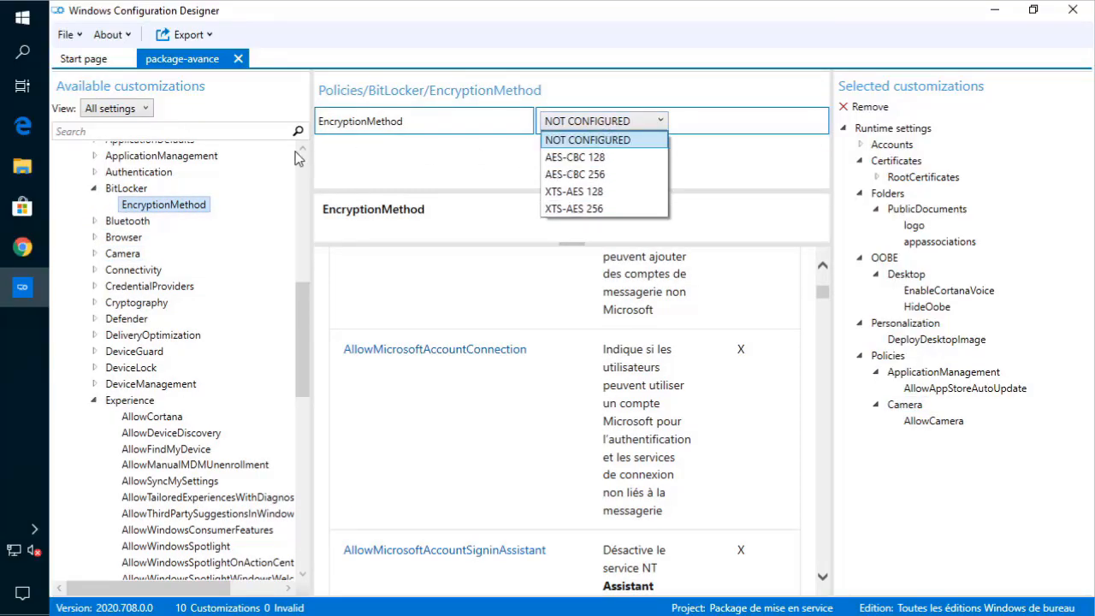
pyautogui.click(97, 191)
pyautogui.click(97, 192)
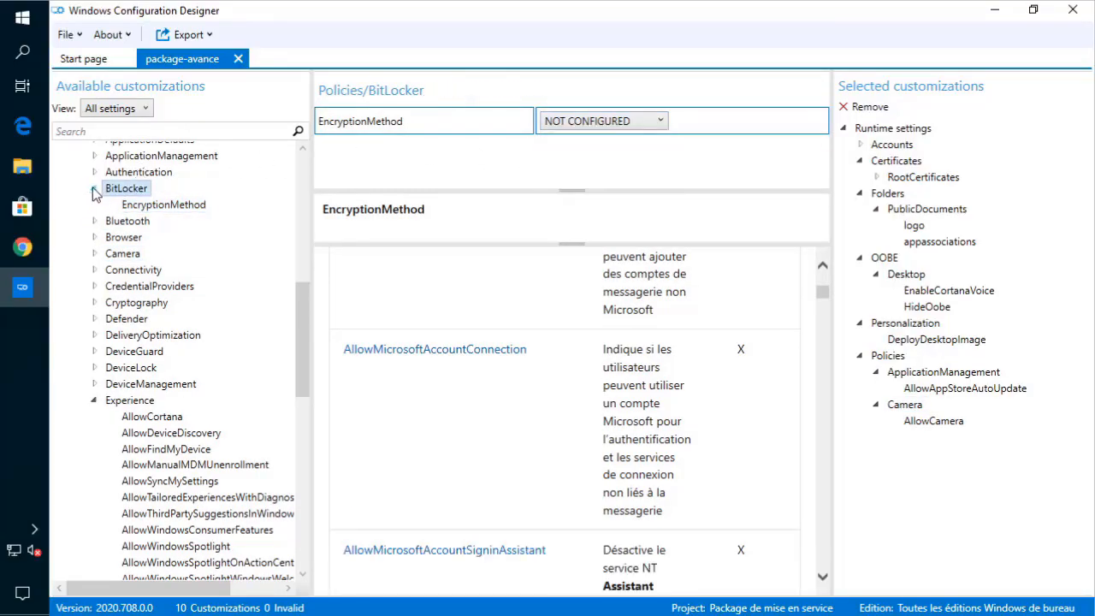
# - Expand Defender and view AllowArchiveScanning, AllowCloudProtection and AllowOnAccessProtection
pyautogui.scroll(-3, 124, 295)
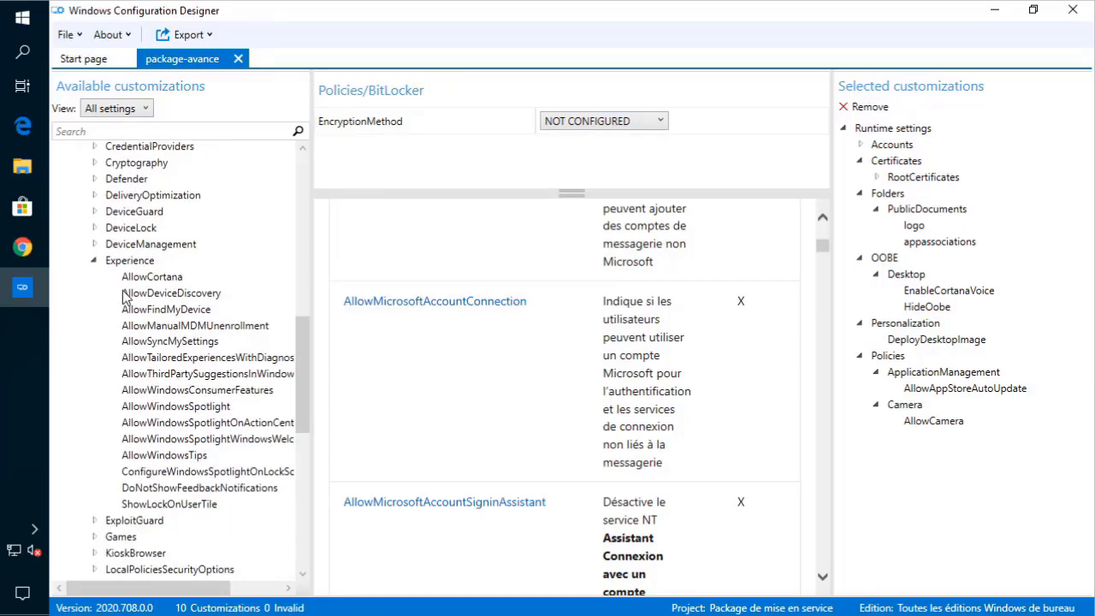
pyautogui.click(95, 179)
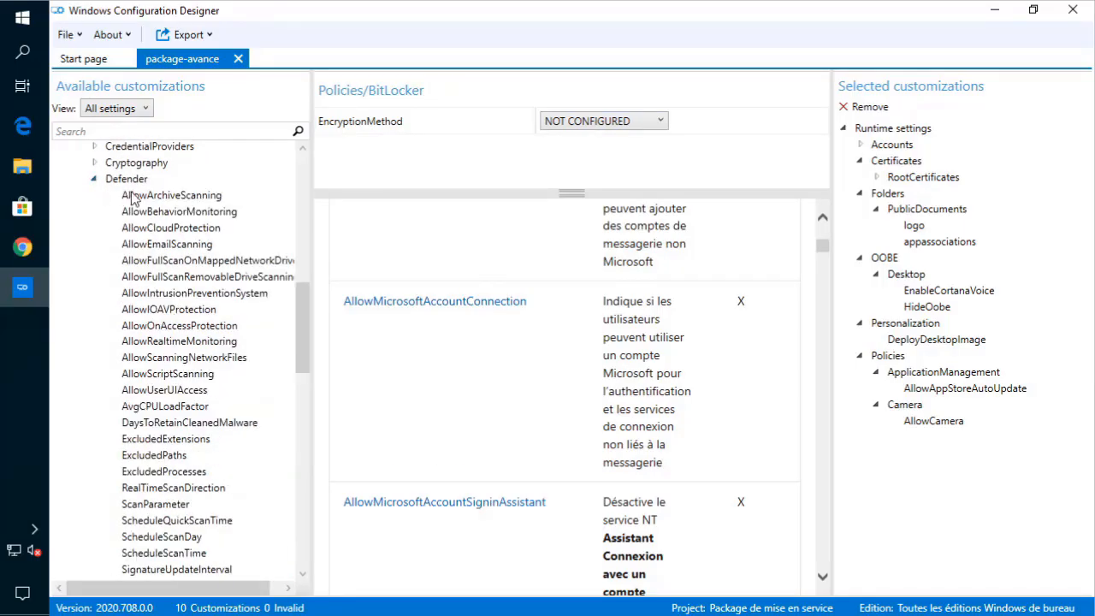
pyautogui.click(133, 198)
pyautogui.click(171, 227)
pyautogui.click(176, 326)
# - Inspect RealTimeScanDirection and ScheduleQuickScanTime unchanged, ending on the Defender overview
pyautogui.scroll(-2, 181, 356)
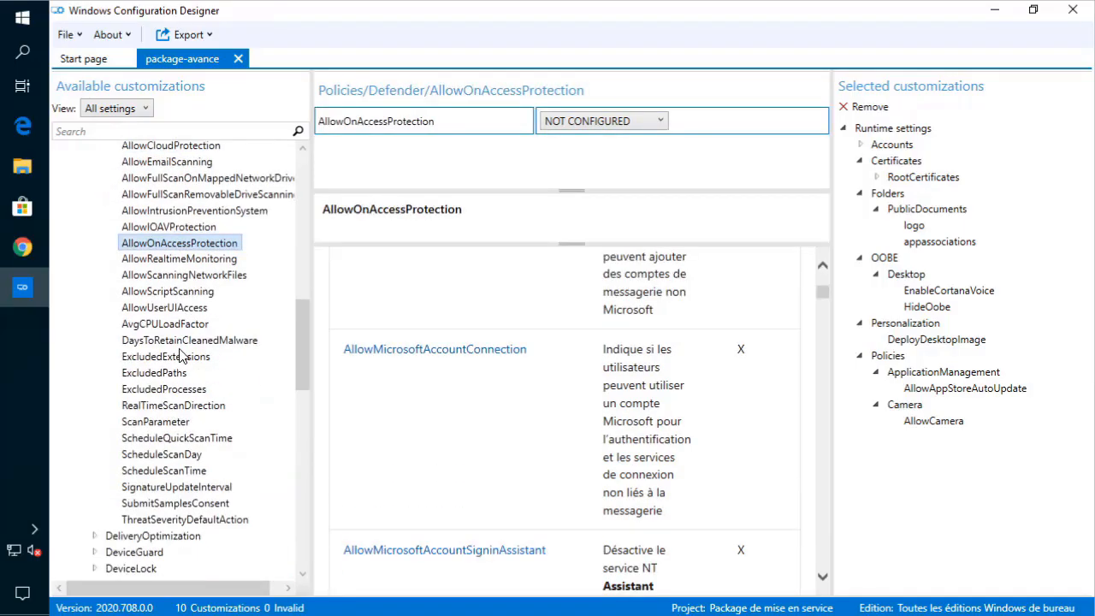
pyautogui.click(189, 405)
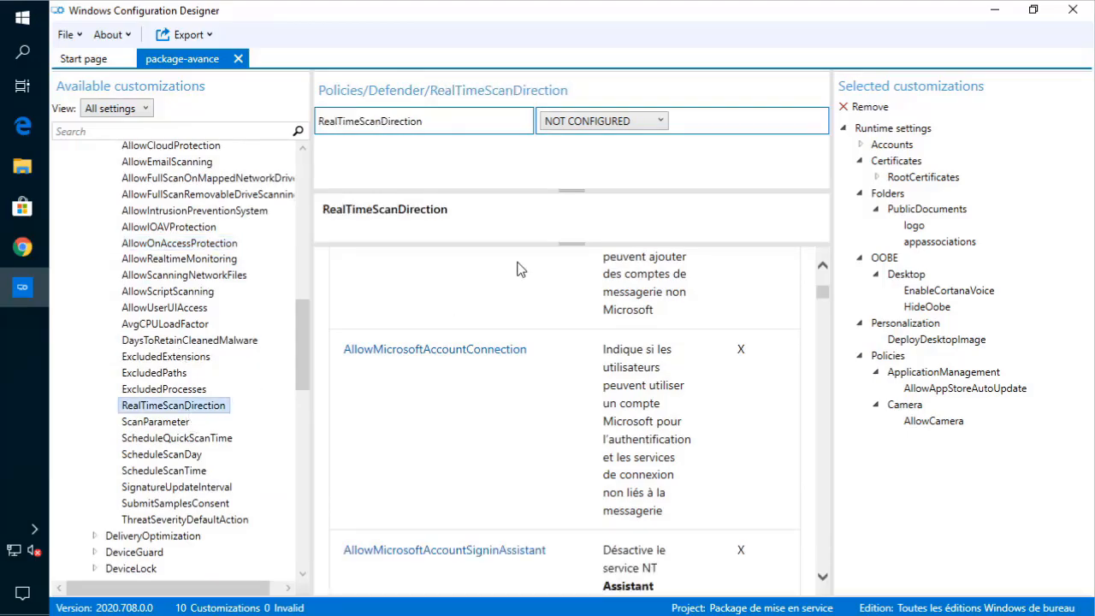
pyautogui.click(593, 125)
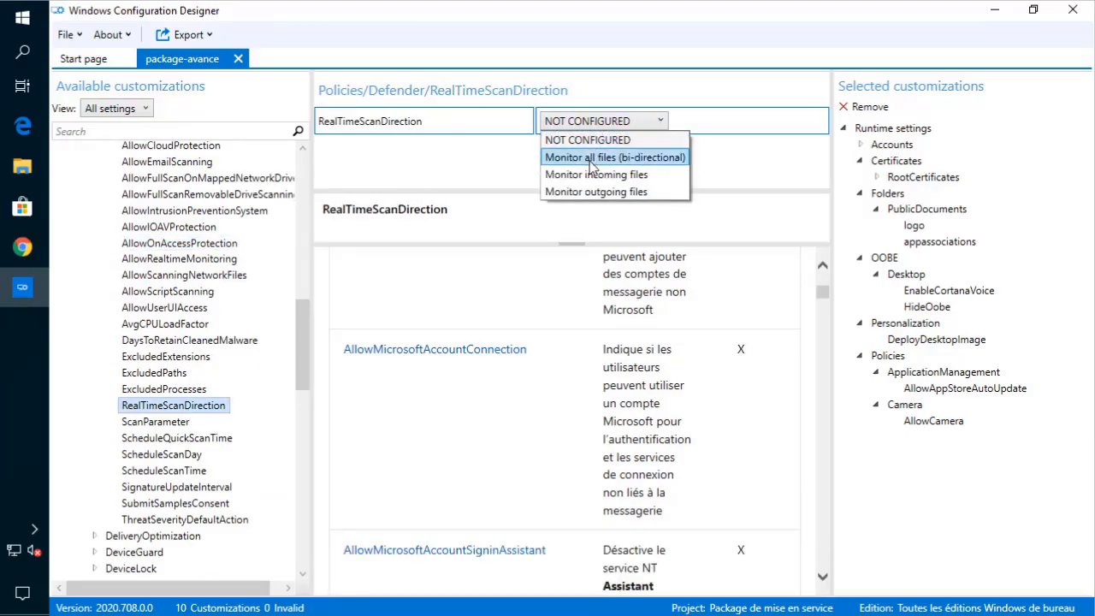
pyautogui.click(193, 430)
pyautogui.click(178, 437)
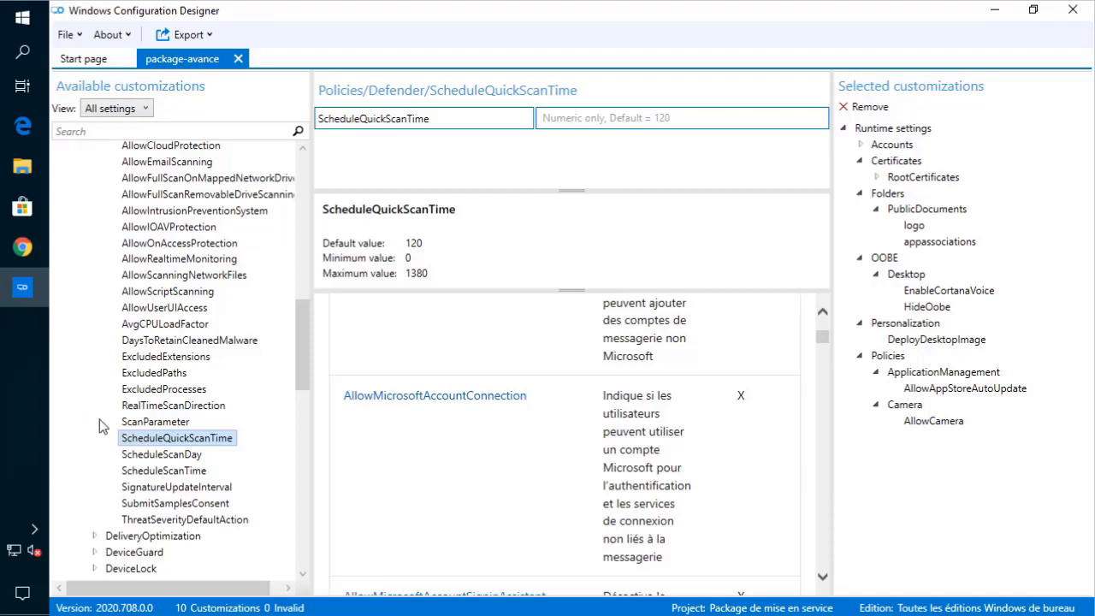
pyautogui.click(159, 407)
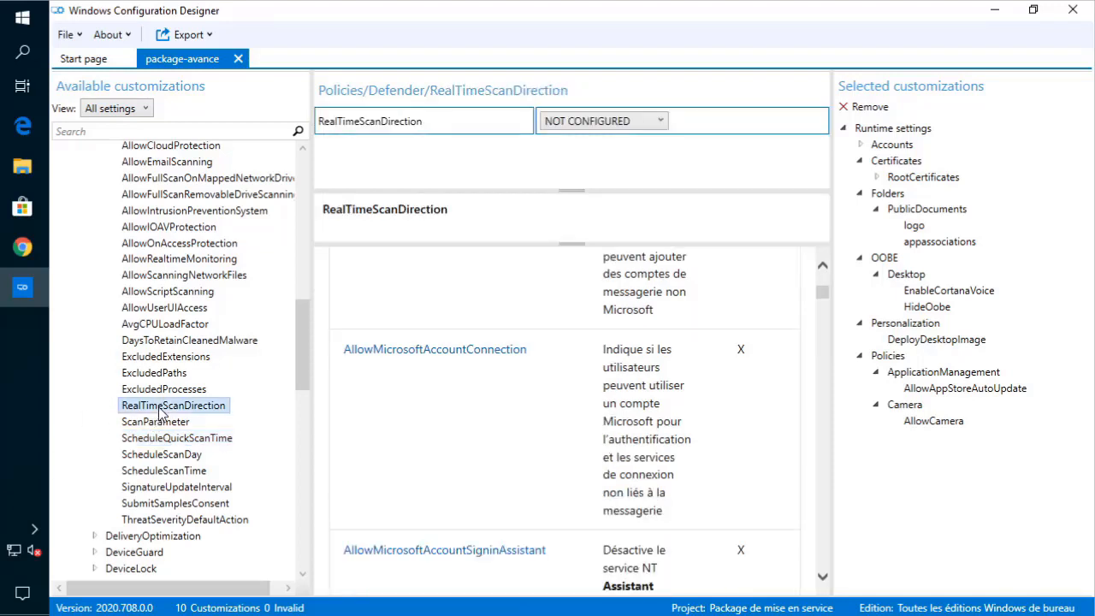
pyautogui.click(547, 125)
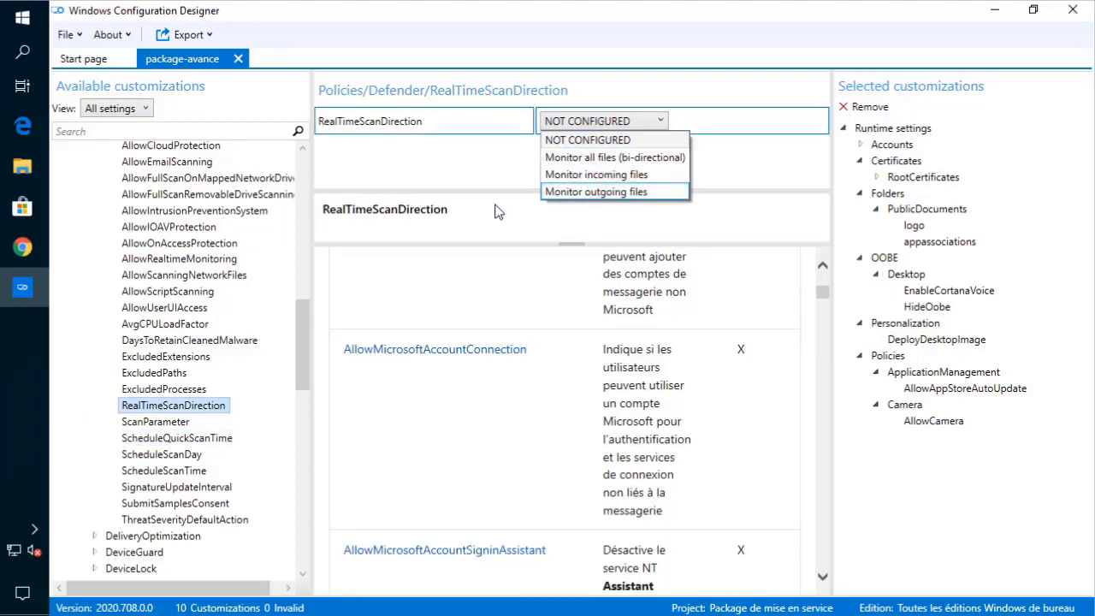
pyautogui.click(397, 173)
pyautogui.scroll(3, 162, 239)
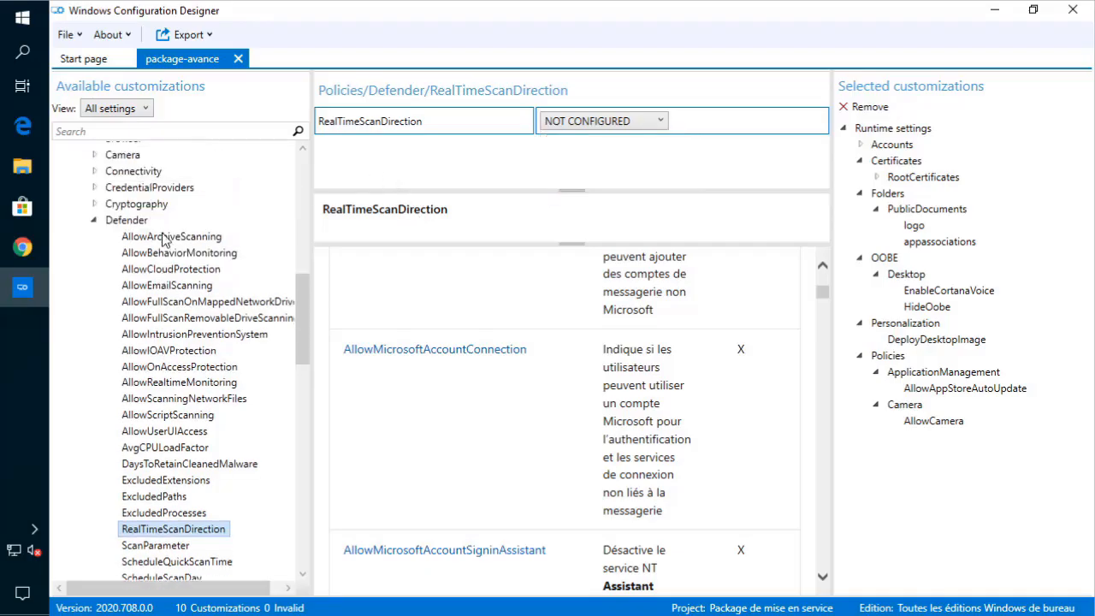
pyautogui.click(95, 221)
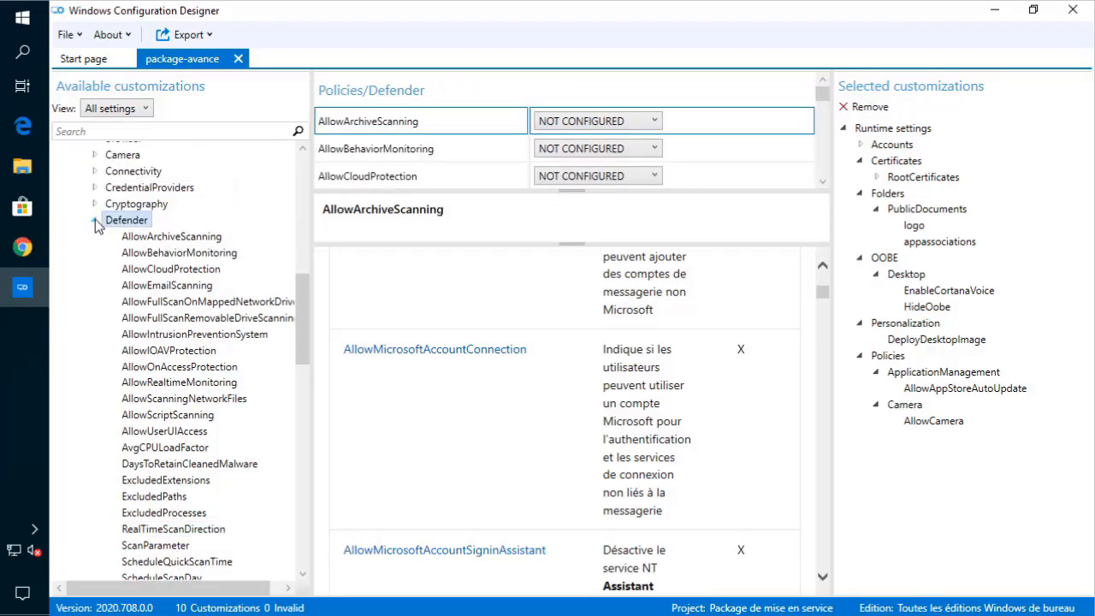
# - Under Experience, choose No for AllowCortana, Yes for AllowDeviceDiscovery and No for AllowFindMyDevice
pyautogui.click(95, 220)
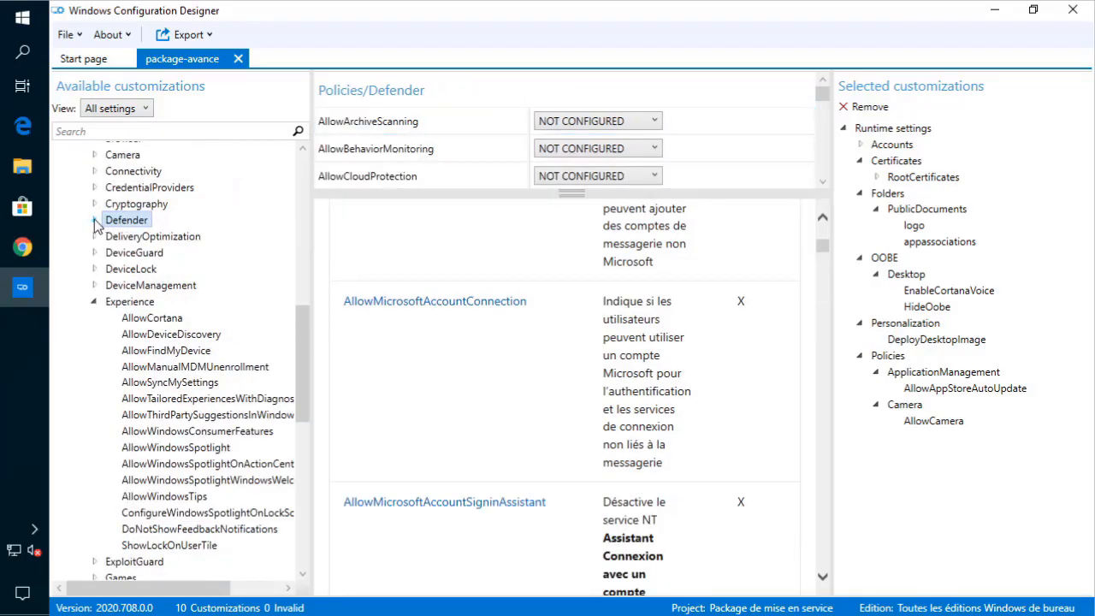
pyautogui.click(152, 317)
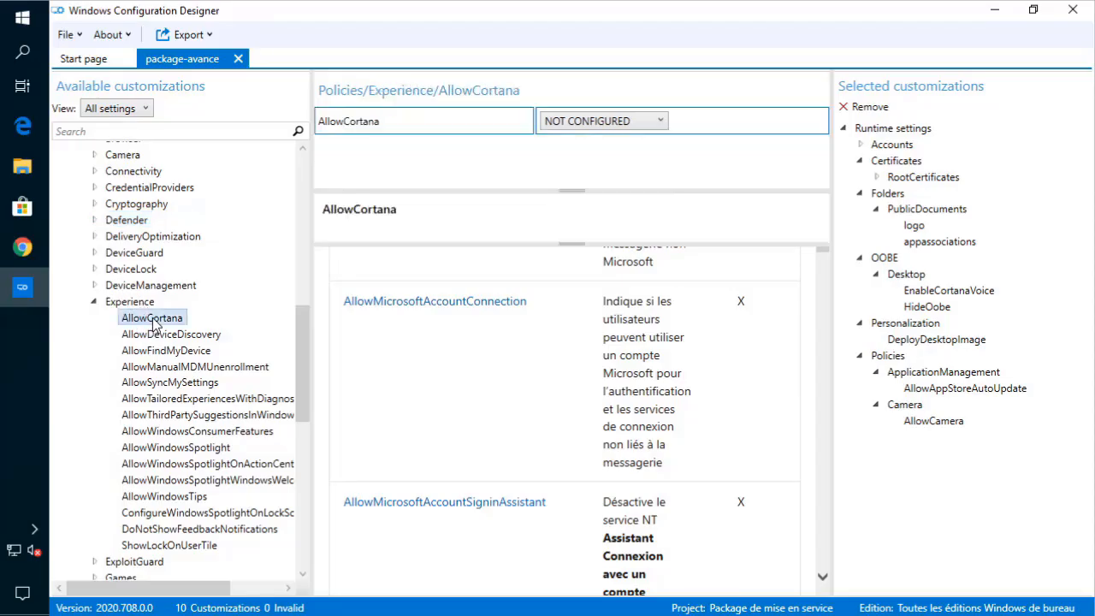
pyautogui.click(618, 124)
pyautogui.click(612, 159)
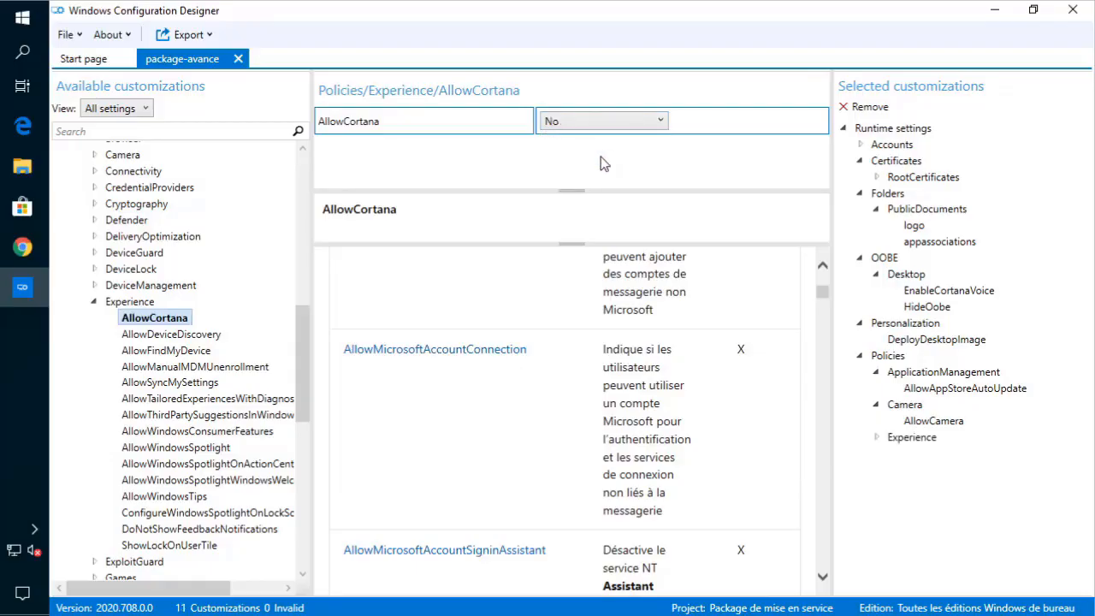
pyautogui.click(206, 338)
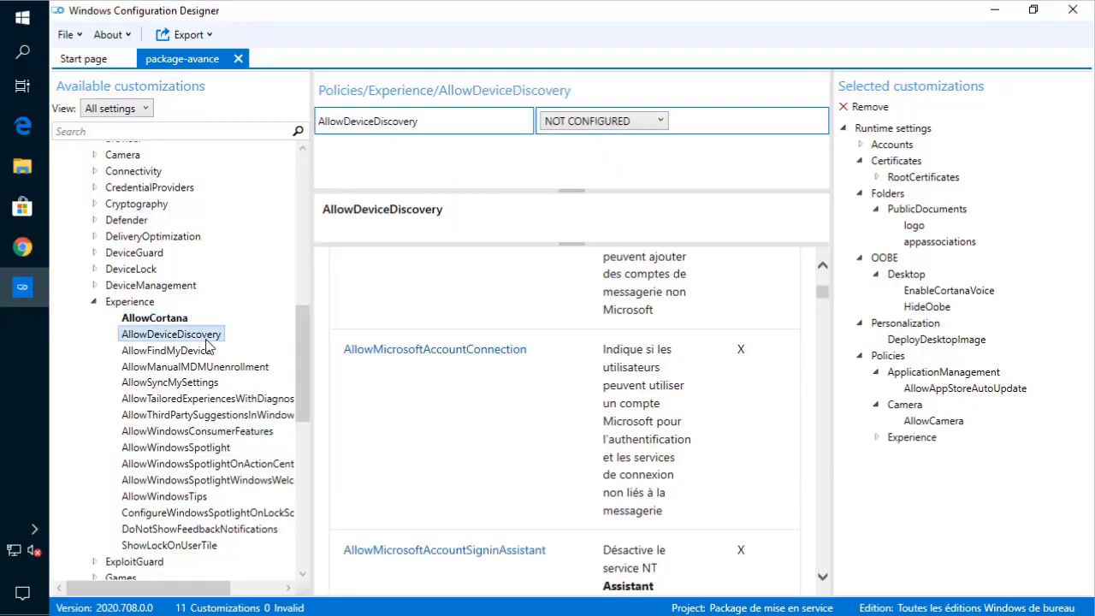
pyautogui.click(571, 124)
pyautogui.click(567, 178)
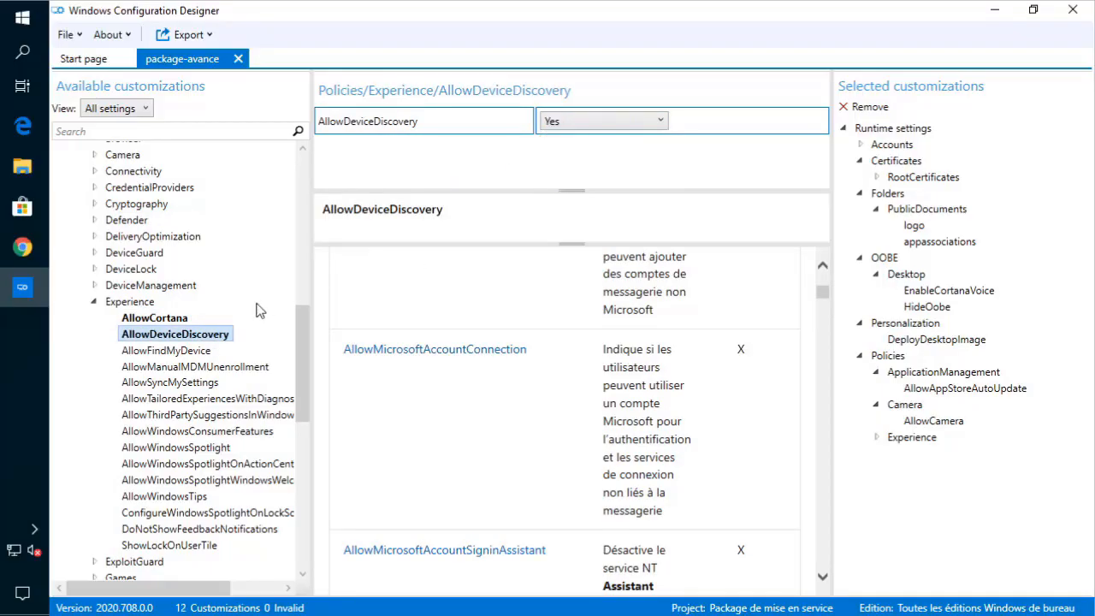
pyautogui.click(190, 351)
pyautogui.click(591, 126)
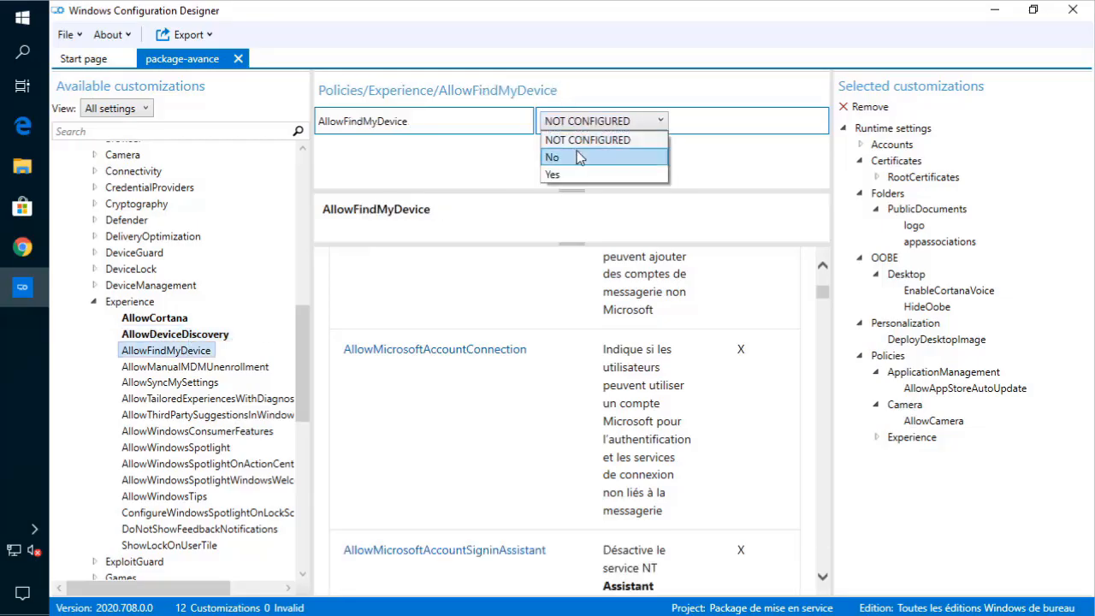
pyautogui.click(579, 157)
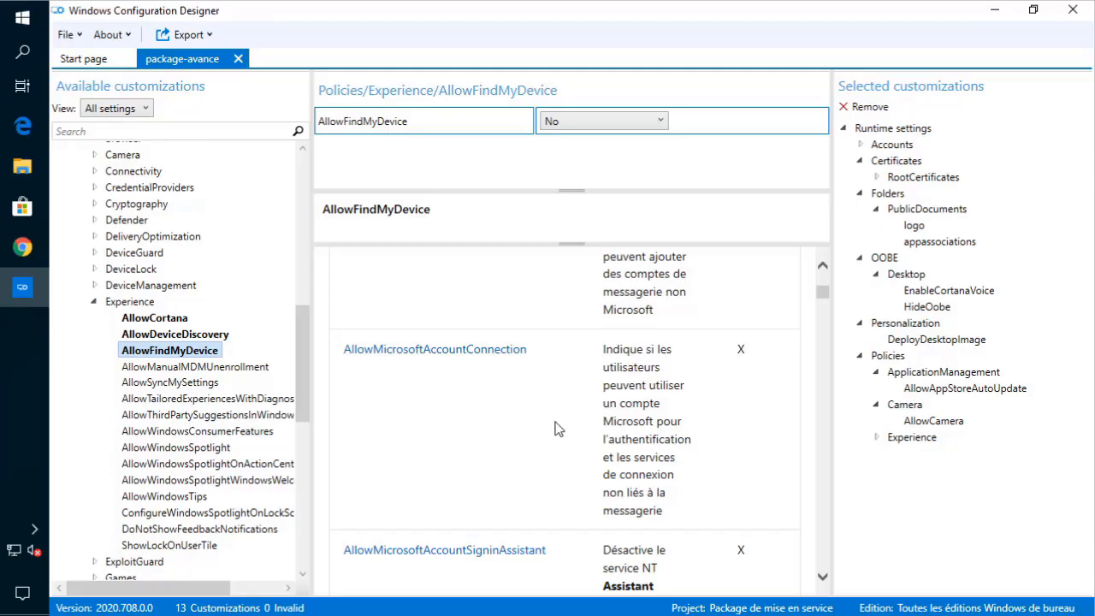
pyautogui.scroll(-3, 563, 429)
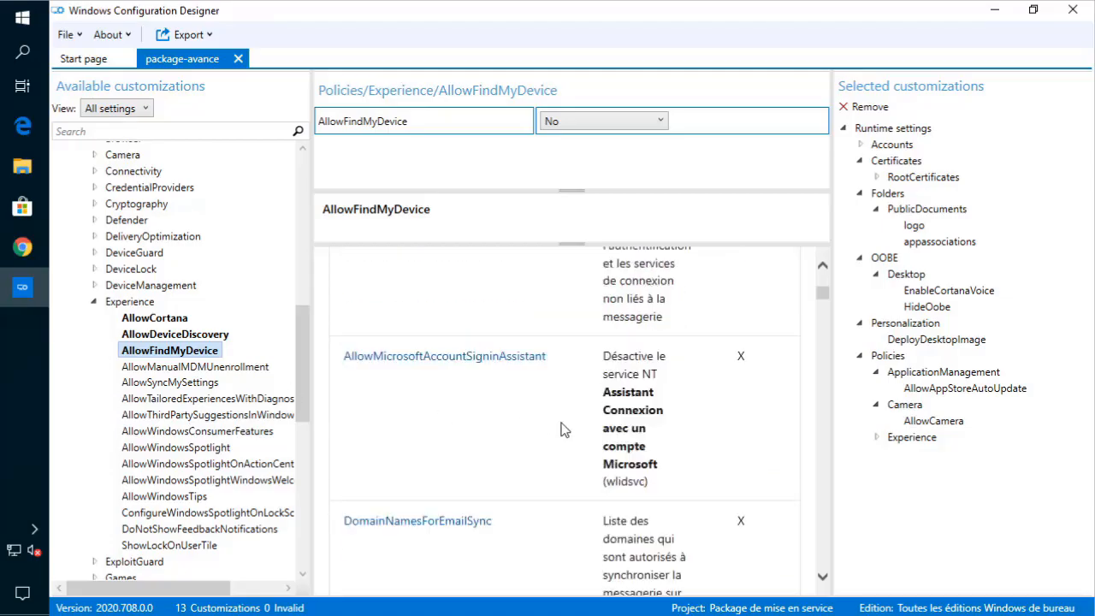
pyautogui.click(96, 303)
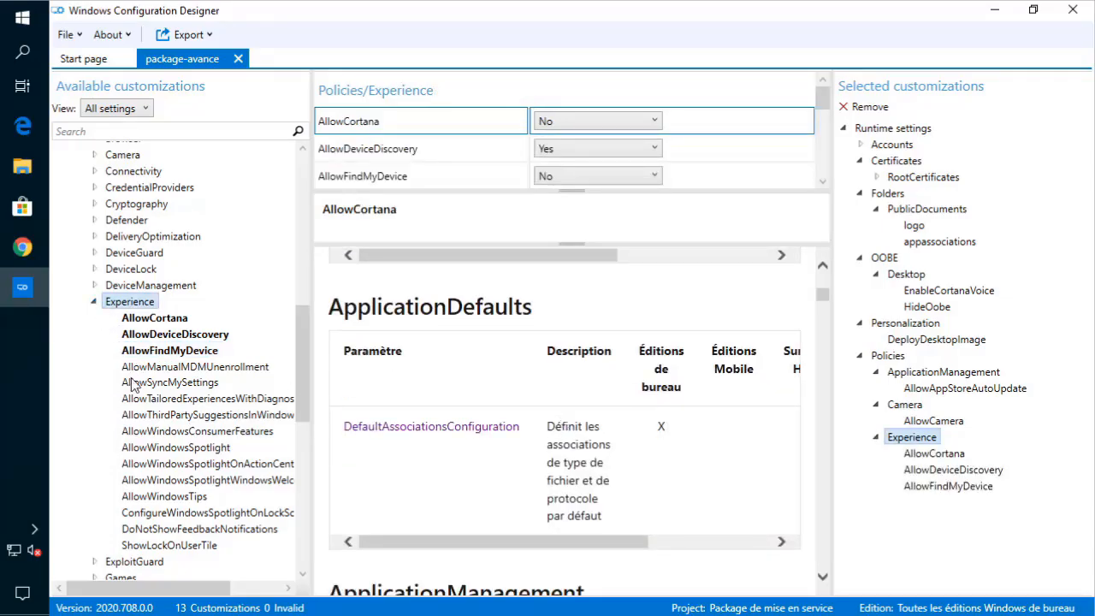
# - Collapse Experience, briefly open Games, and expand the Search policy group
pyautogui.click(95, 302)
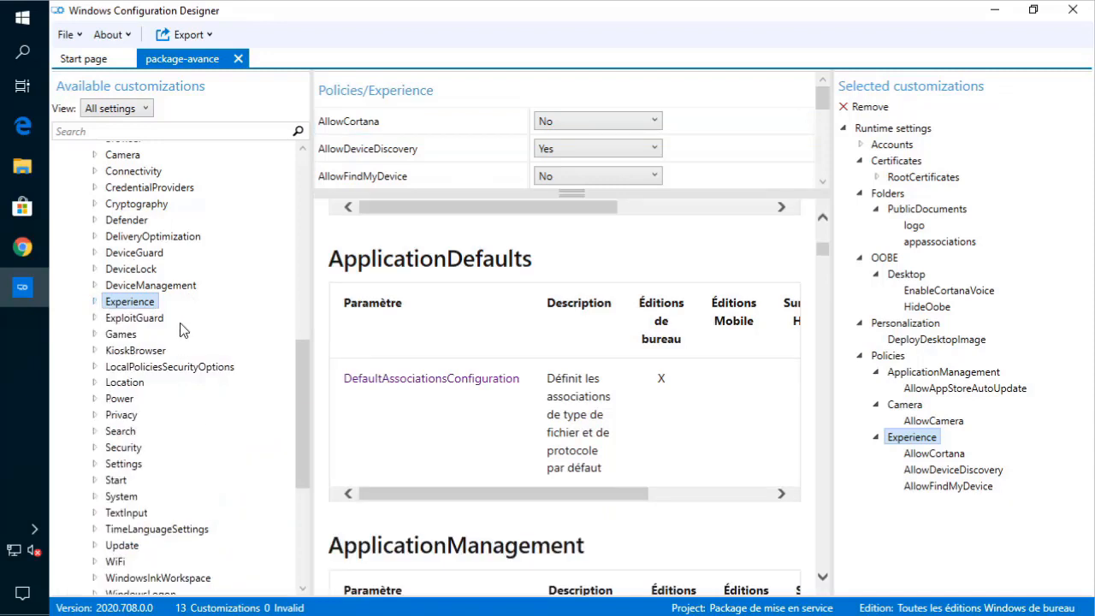
pyautogui.click(96, 336)
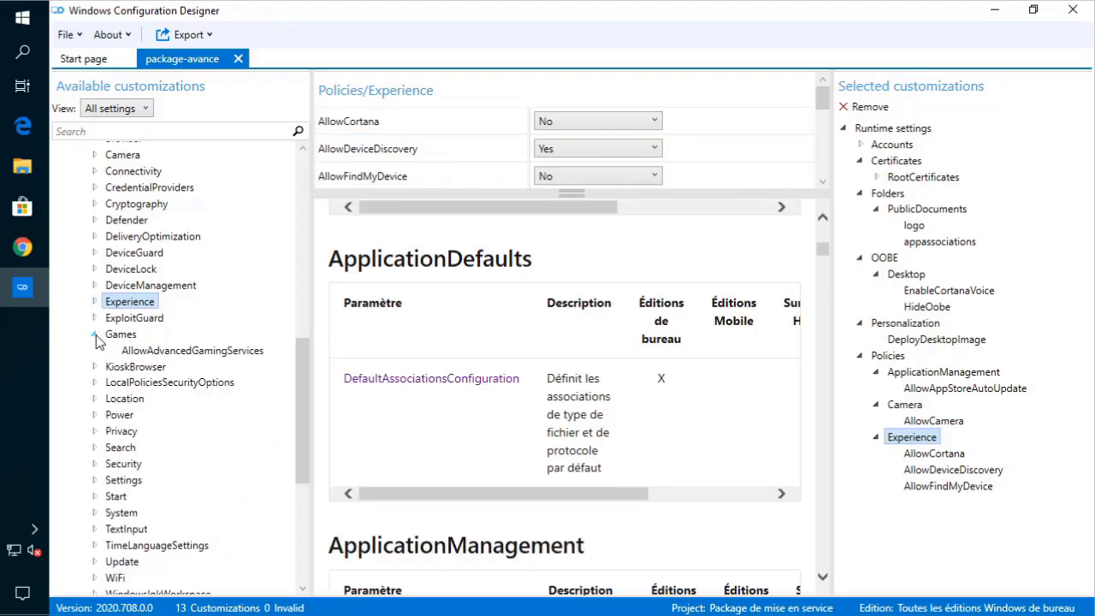
pyautogui.click(96, 335)
pyautogui.scroll(-2, 144, 387)
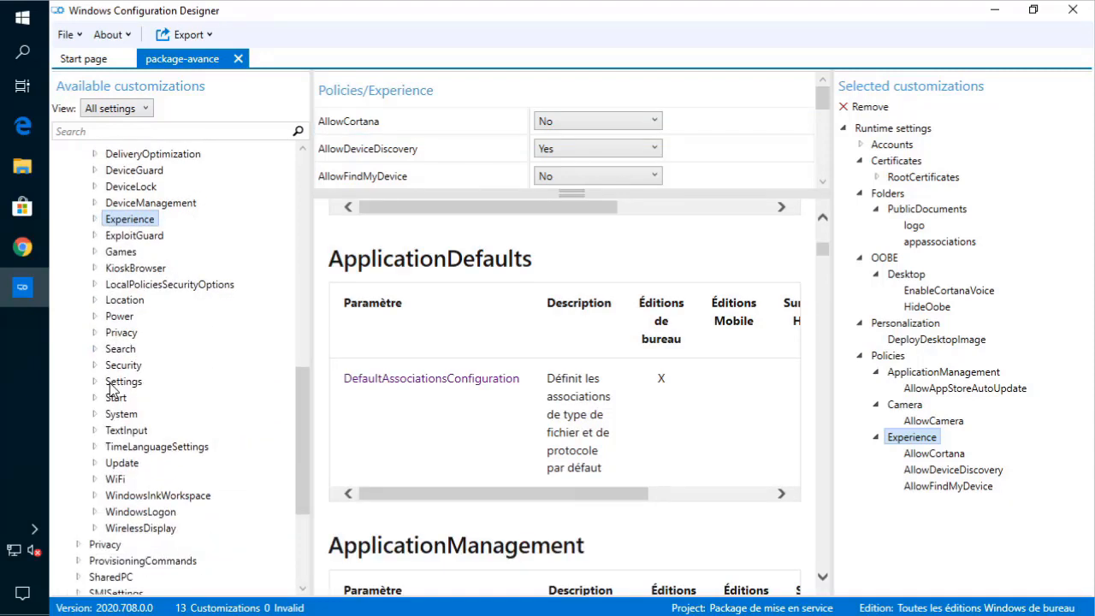
pyautogui.click(94, 349)
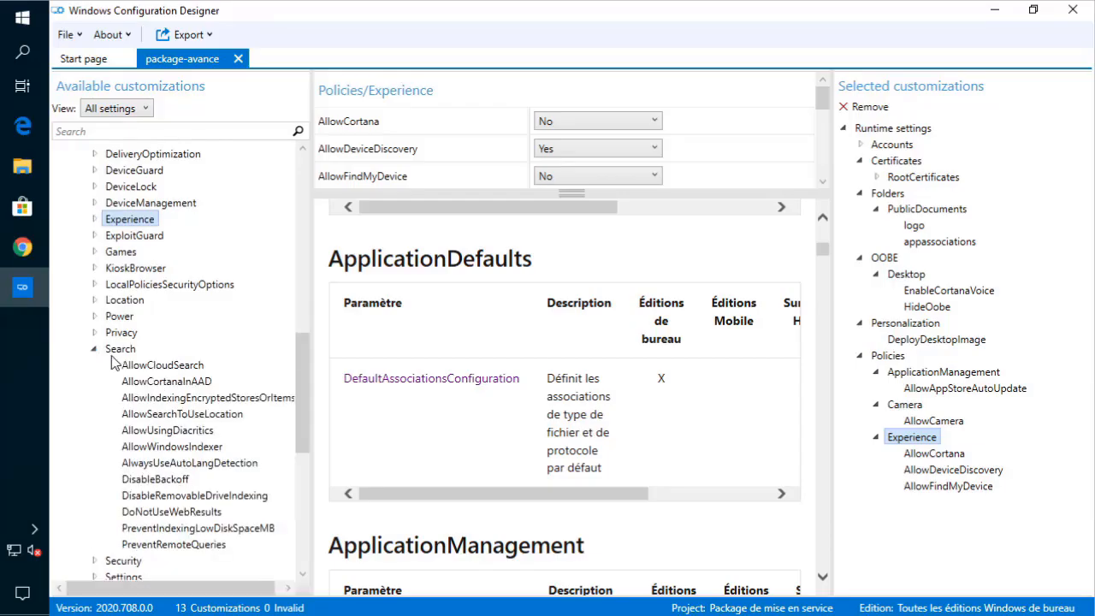
# - Set Search's AllowCloudSearch to Disabled, then collapse the Search group
pyautogui.click(158, 366)
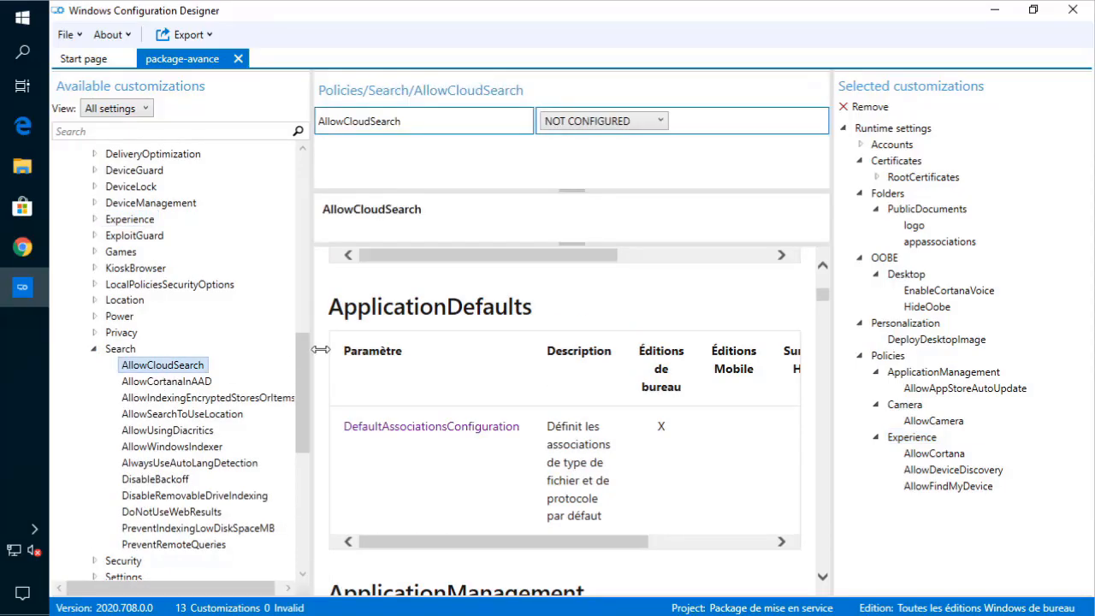
pyautogui.click(643, 120)
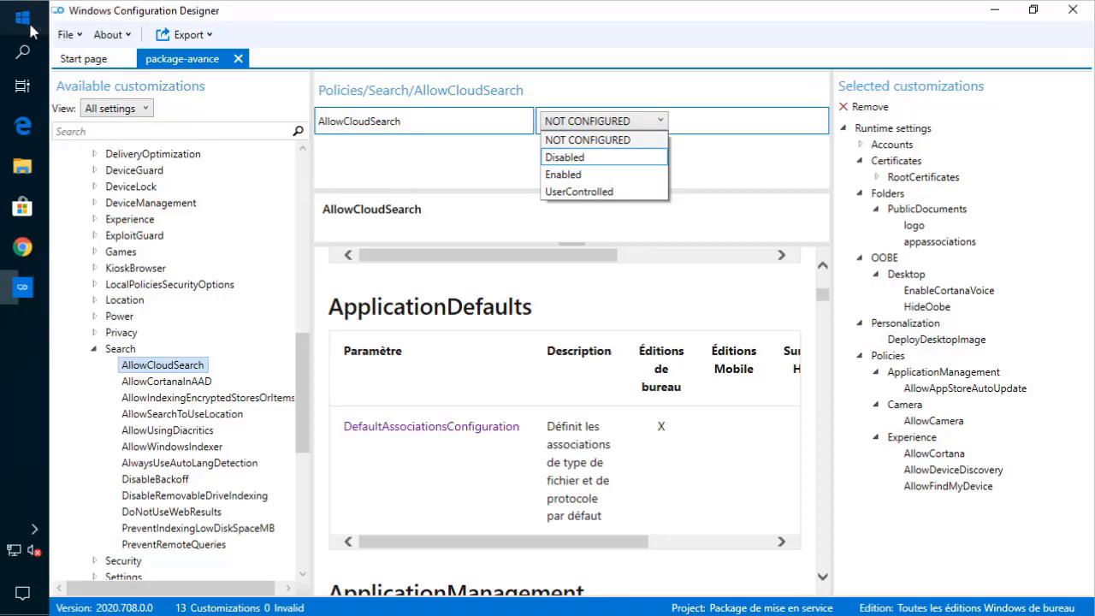
pyautogui.click(23, 17)
pyautogui.click(22, 17)
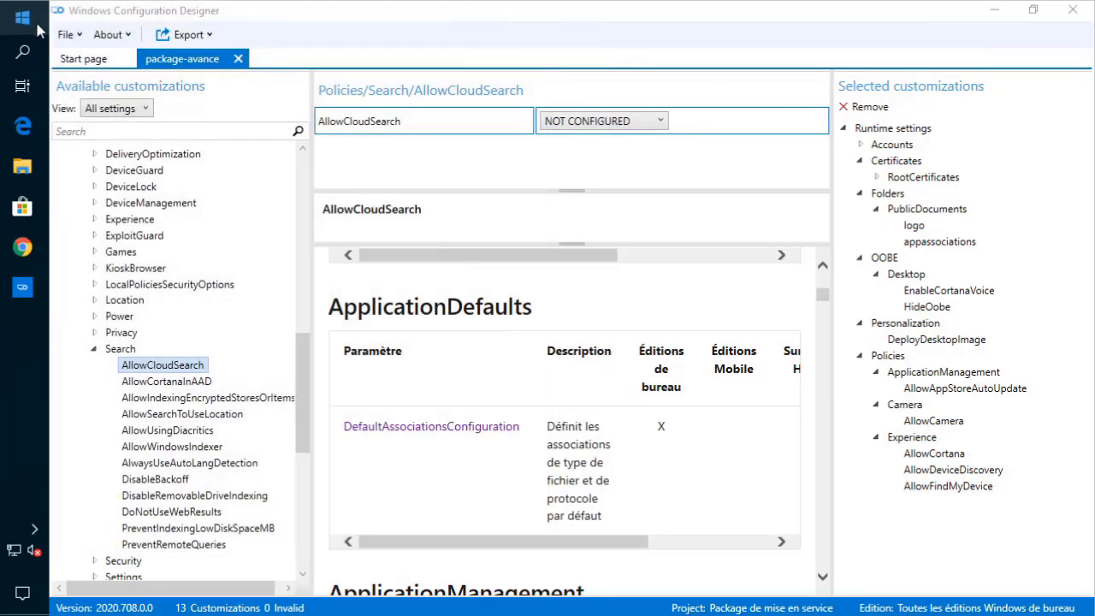
pyautogui.click(605, 119)
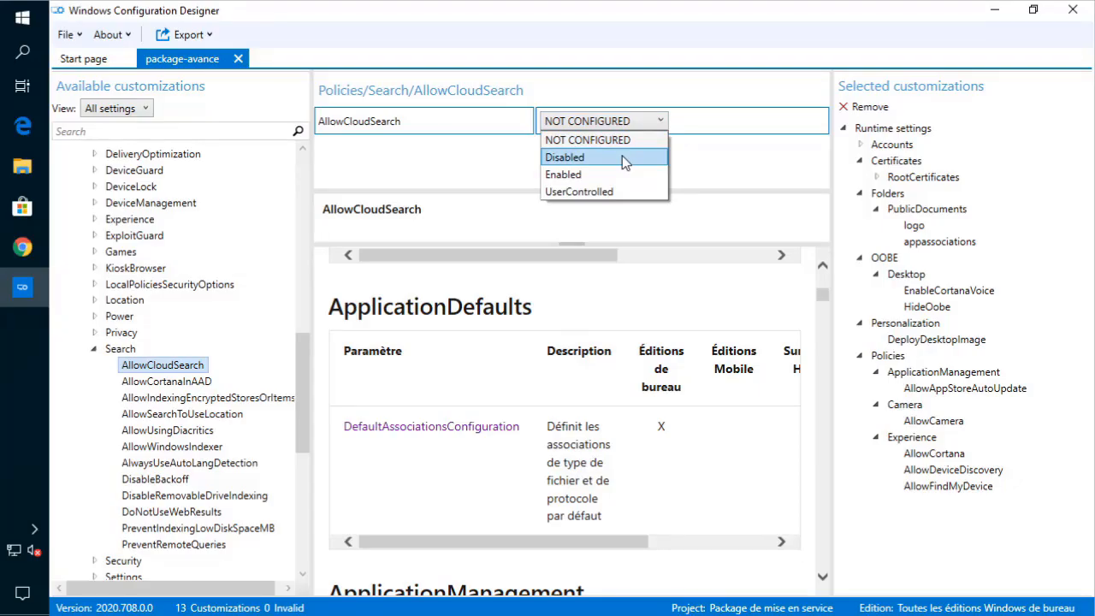
pyautogui.click(619, 159)
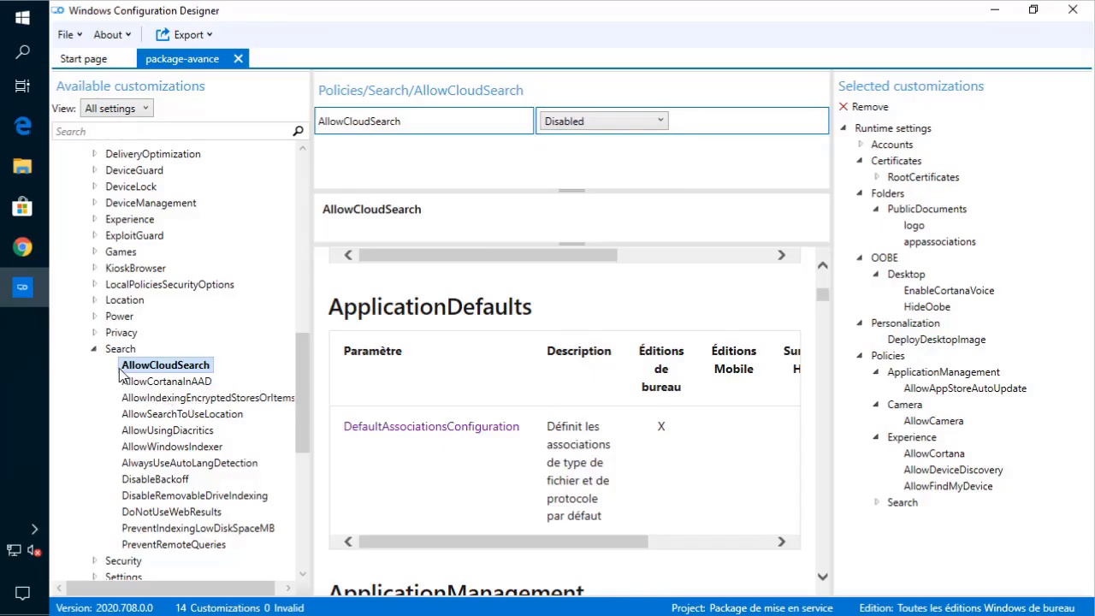
pyautogui.click(170, 384)
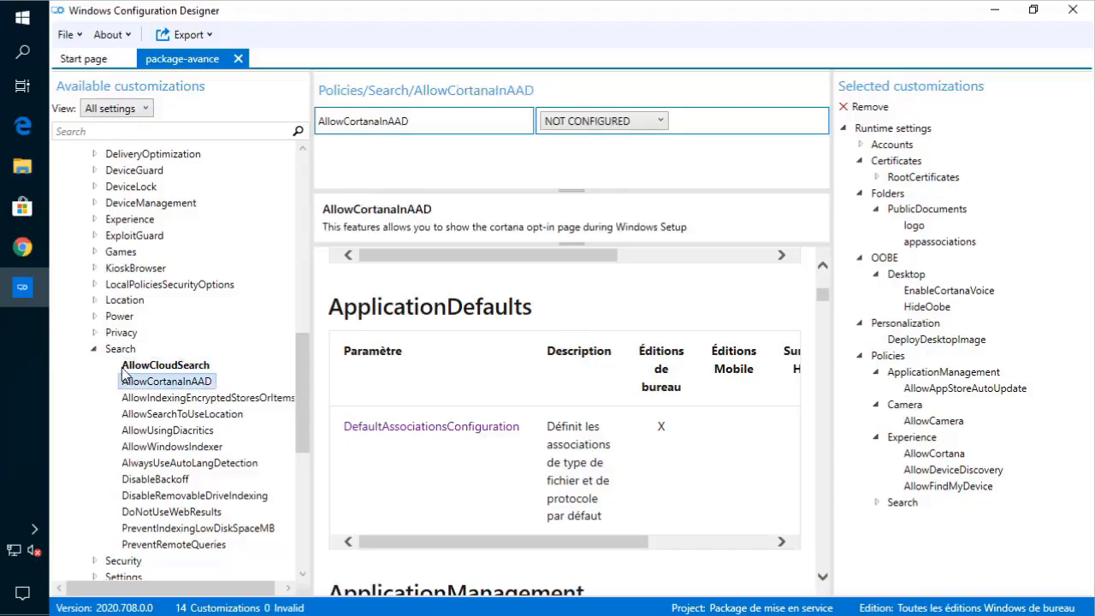
pyautogui.click(95, 344)
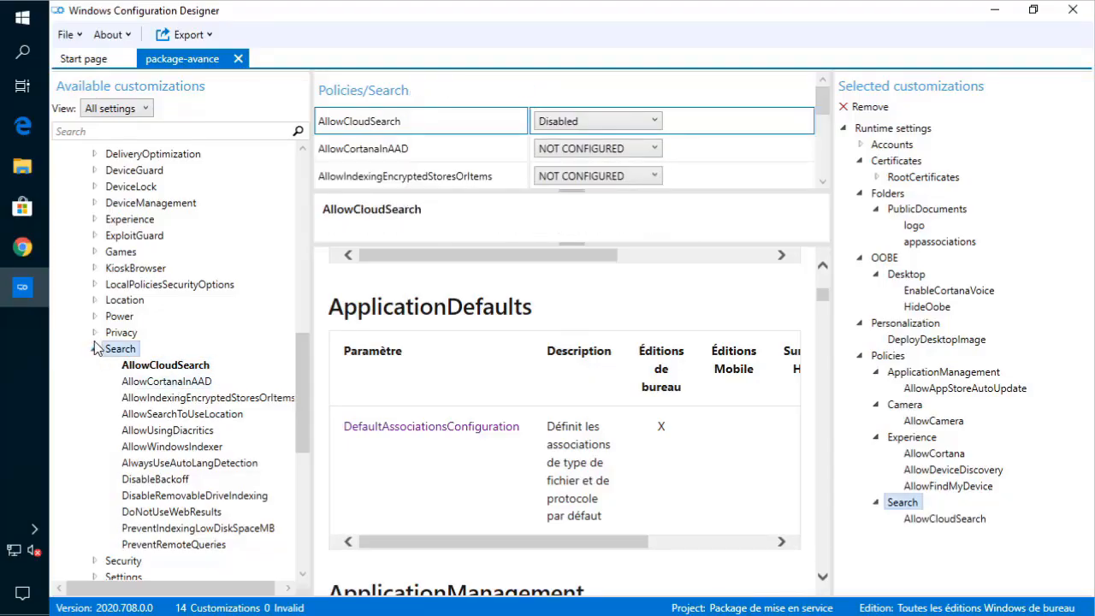
pyautogui.click(95, 347)
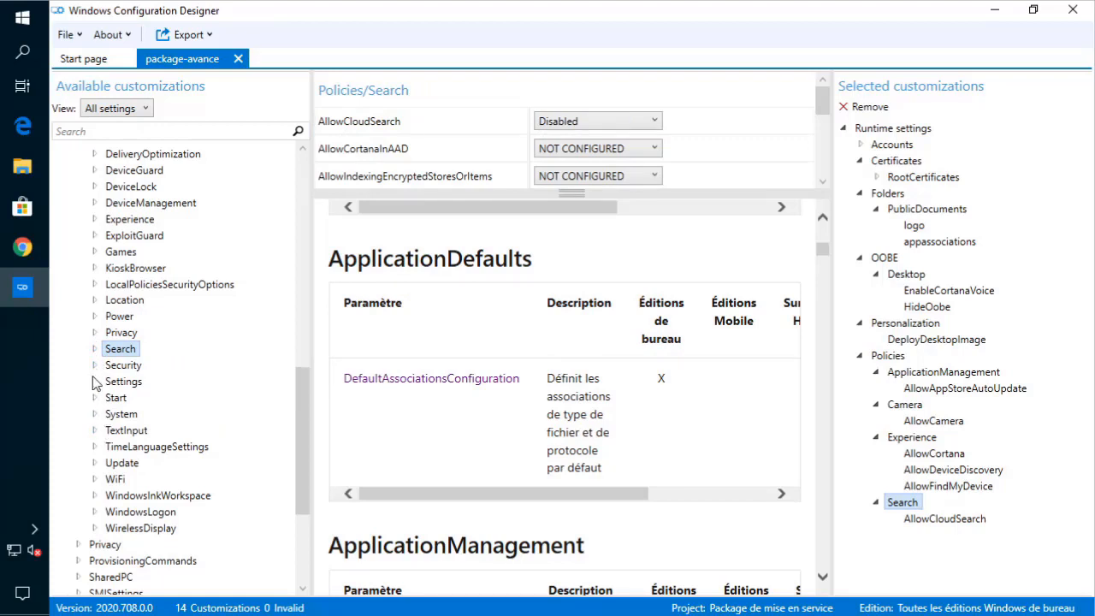
# - Review Security policies AllowAddProvisioningPackage, AllowRemoveProvisioningPackage and RequireDeviceEncryption without changes
pyautogui.click(95, 365)
pyautogui.click(129, 383)
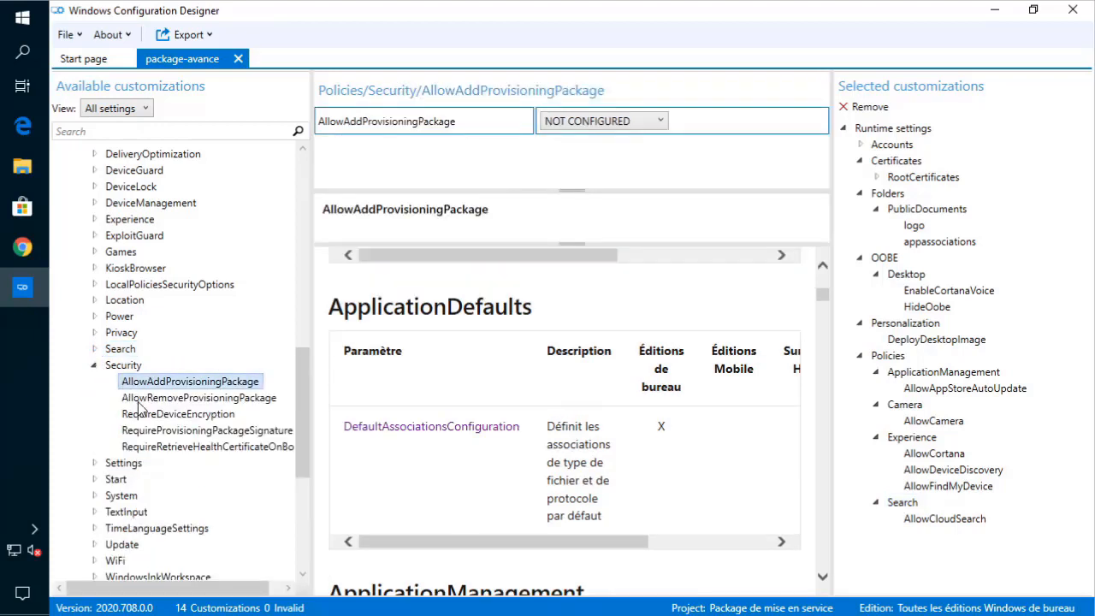
pyautogui.click(139, 398)
pyautogui.click(141, 415)
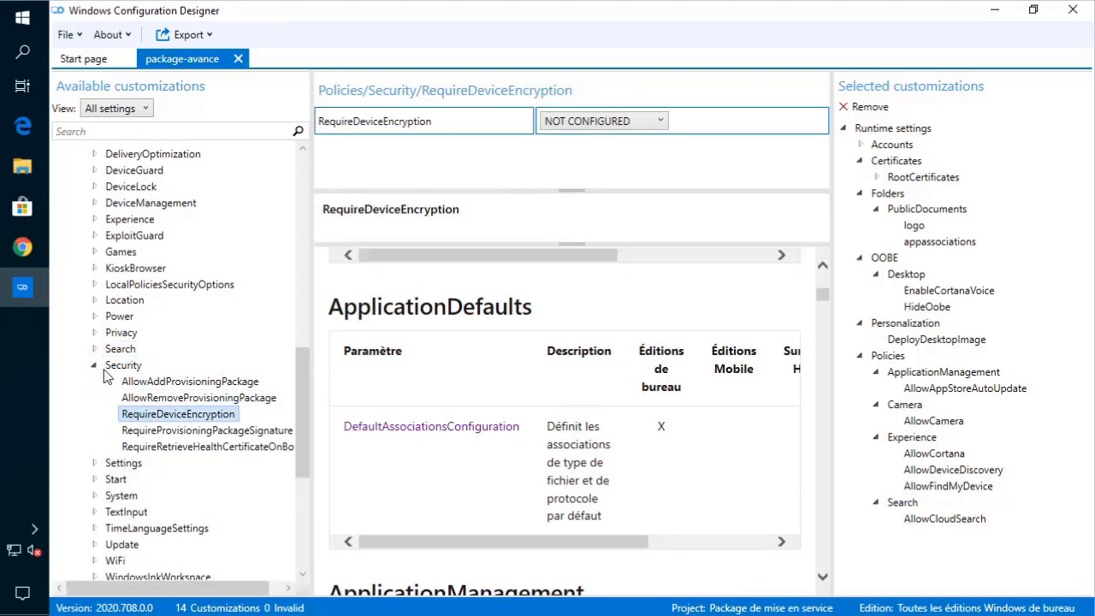
pyautogui.click(102, 365)
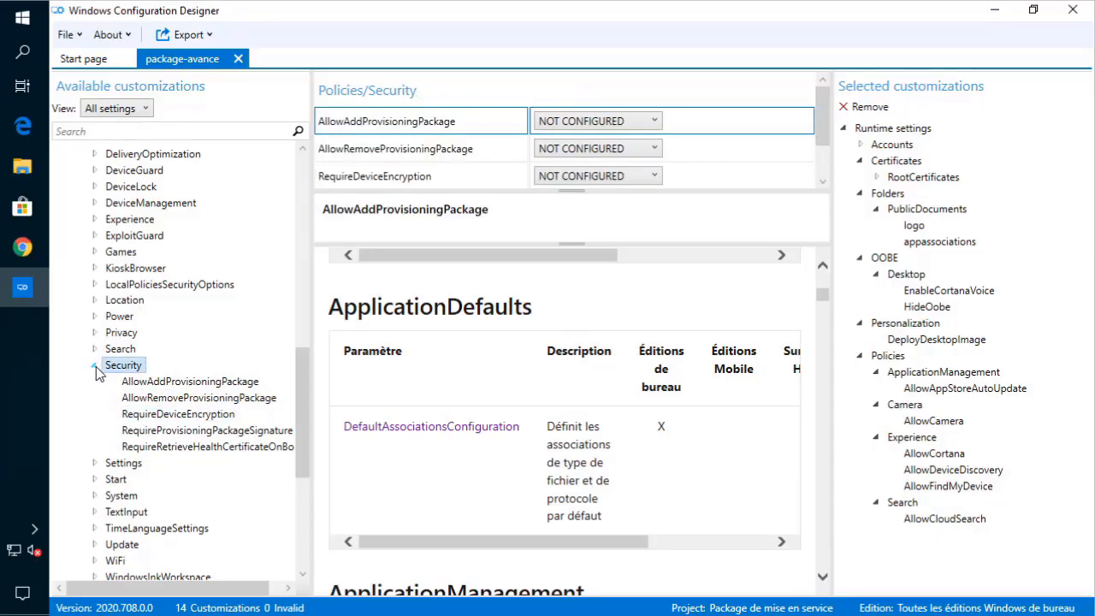
pyautogui.click(95, 366)
# - Peek at Settings, then check Start's AllowPinnedFolderDocuments choices, leaving it unchanged
pyautogui.click(94, 382)
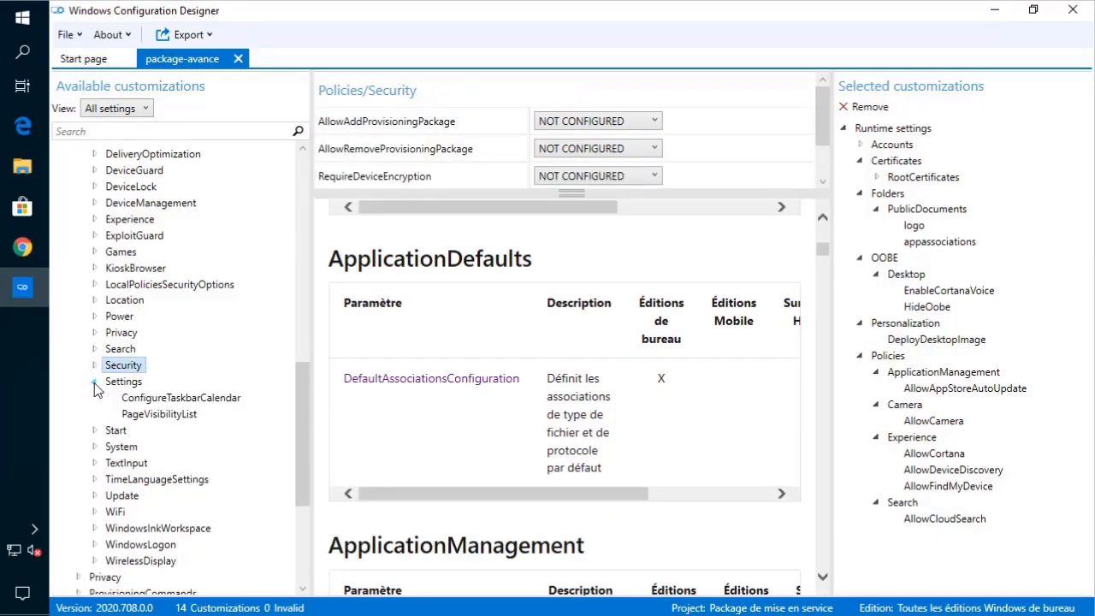
pyautogui.click(94, 382)
pyautogui.click(94, 398)
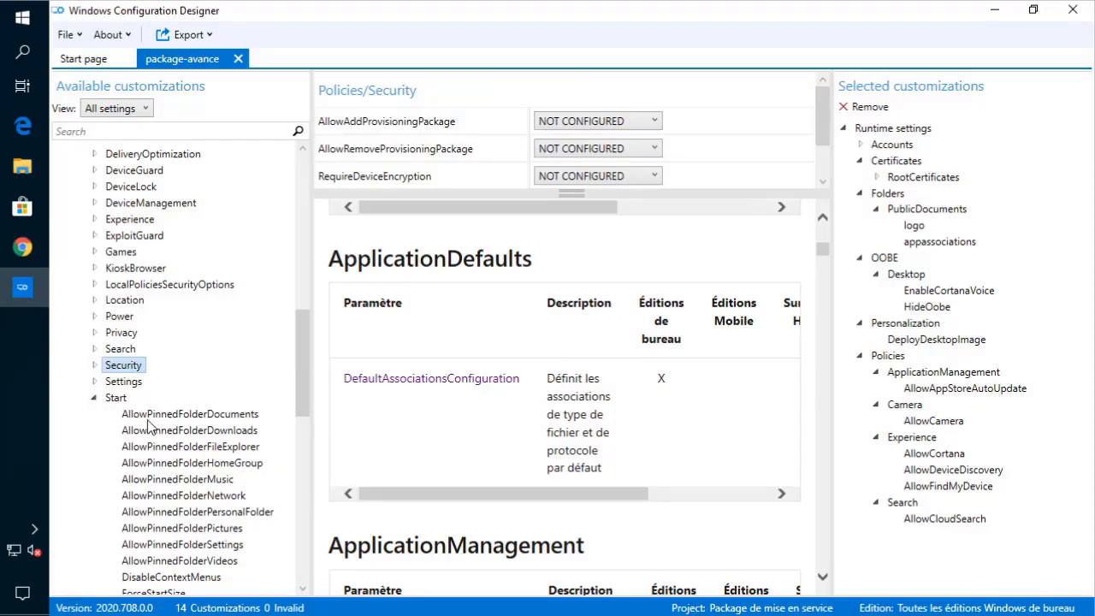
pyautogui.click(150, 416)
pyautogui.scroll(-3, 187, 425)
pyautogui.scroll(-5, 506, 317)
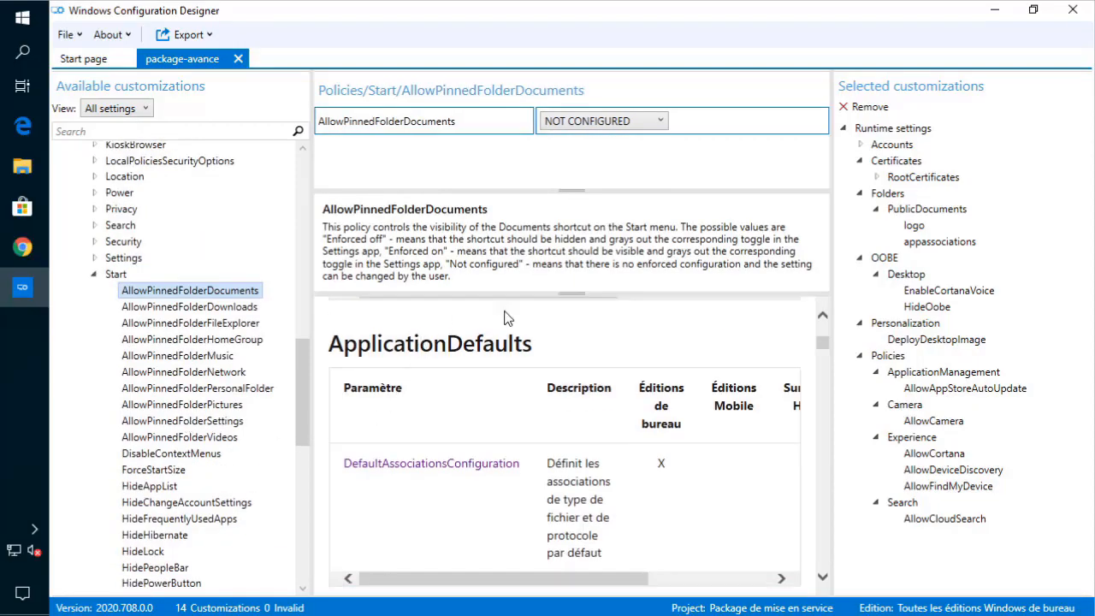
pyautogui.scroll(-3, 411, 452)
pyautogui.scroll(-10, 411, 452)
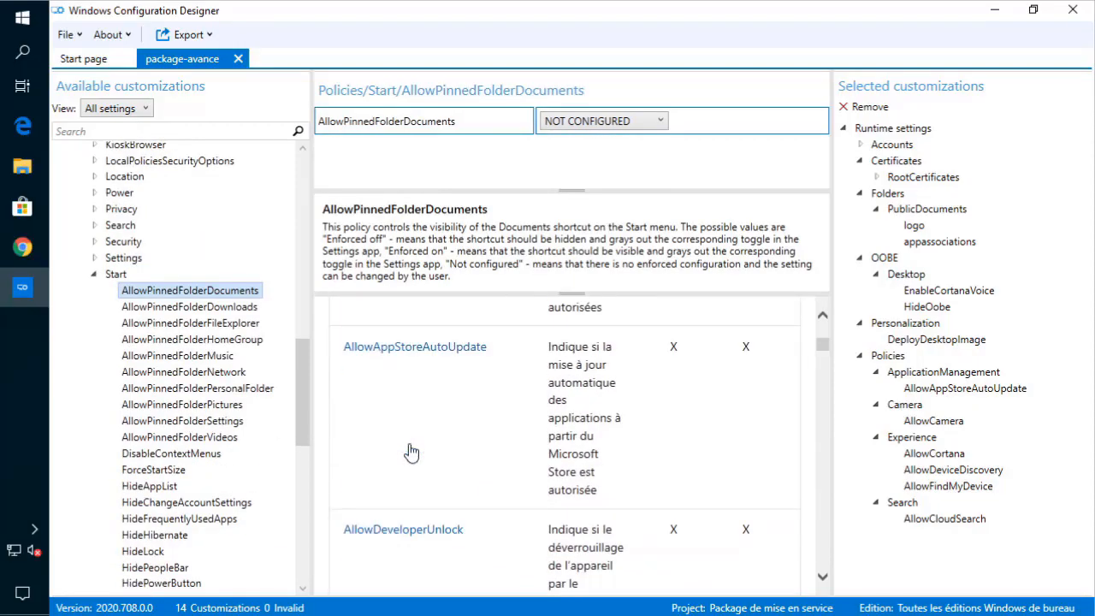
pyautogui.click(600, 122)
pyautogui.click(590, 142)
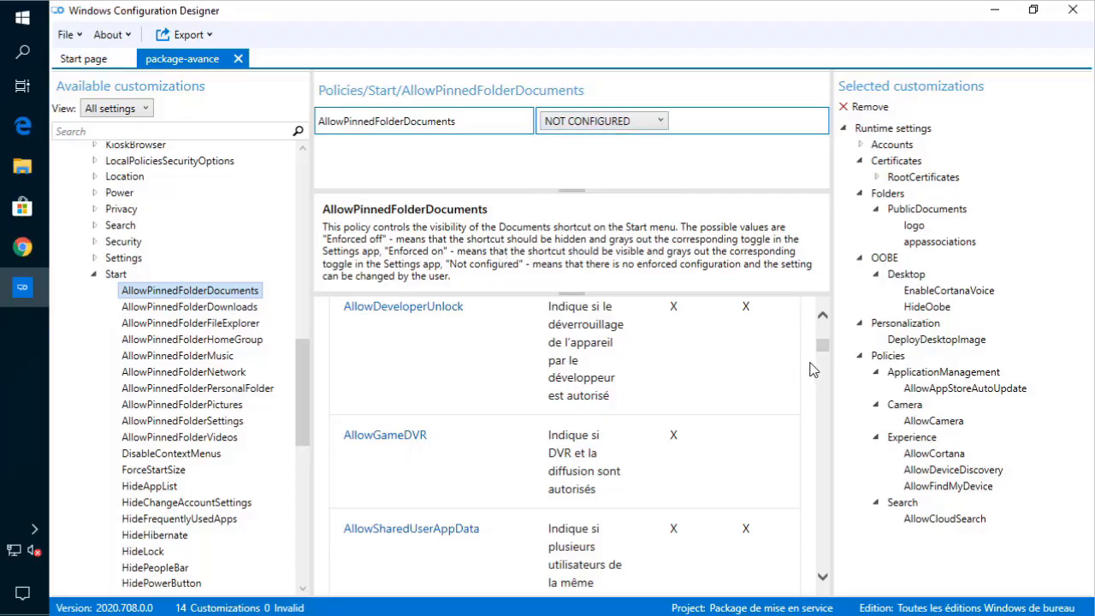
pyautogui.moveTo(820, 349)
pyautogui.mouseDown()
pyautogui.moveTo(824, 336)
pyautogui.moveTo(824, 346)
pyautogui.mouseUp()
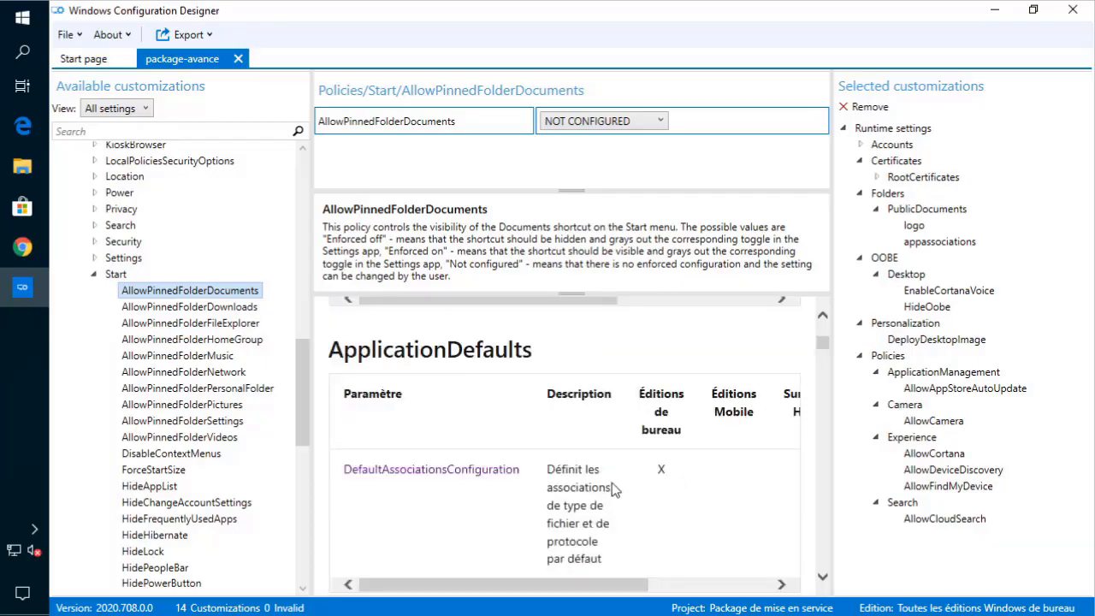
# - Browse Start's pinned-folder, ForceStartSize, HideRecentJumplists, HidePeopleBar and HideSleep policies
pyautogui.click(181, 405)
pyautogui.click(181, 388)
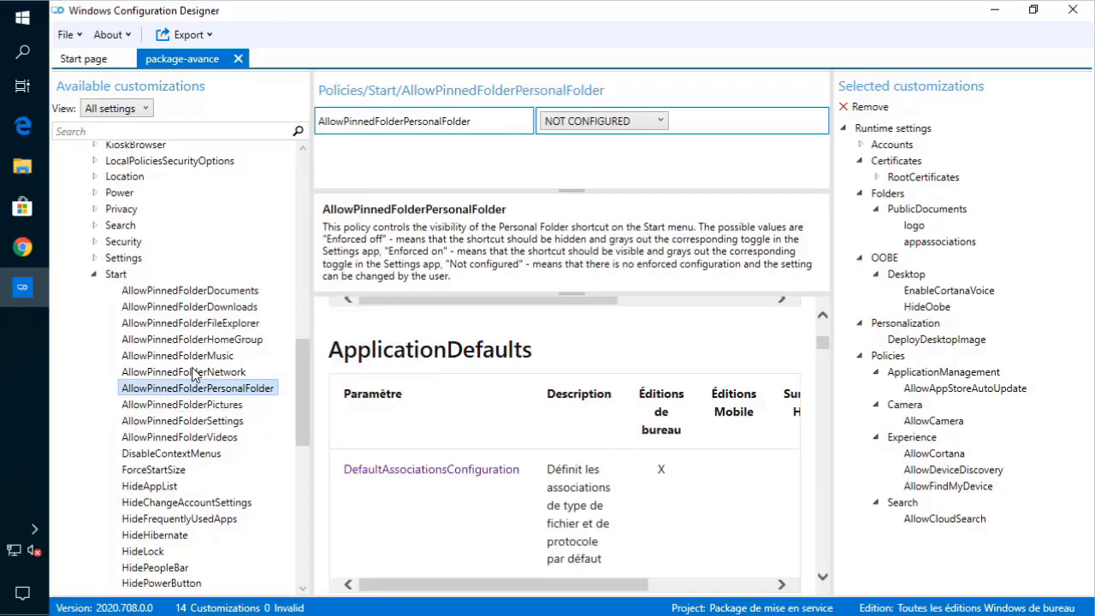
pyautogui.click(192, 373)
pyautogui.click(173, 470)
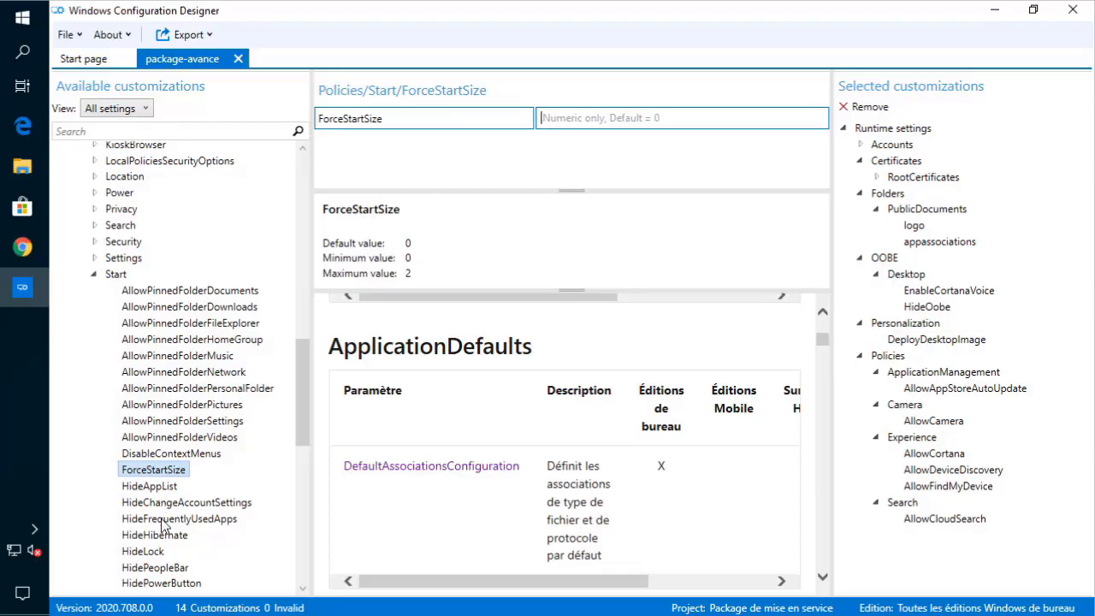
pyautogui.scroll(-2, 162, 516)
pyautogui.click(168, 516)
pyautogui.click(169, 485)
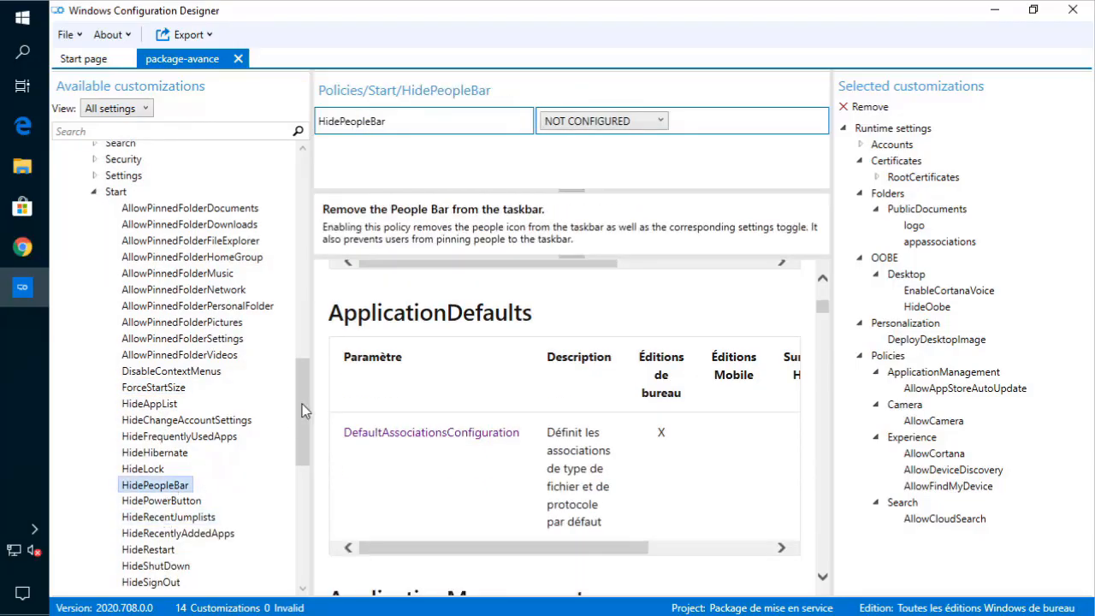
pyautogui.scroll(-3, 291, 407)
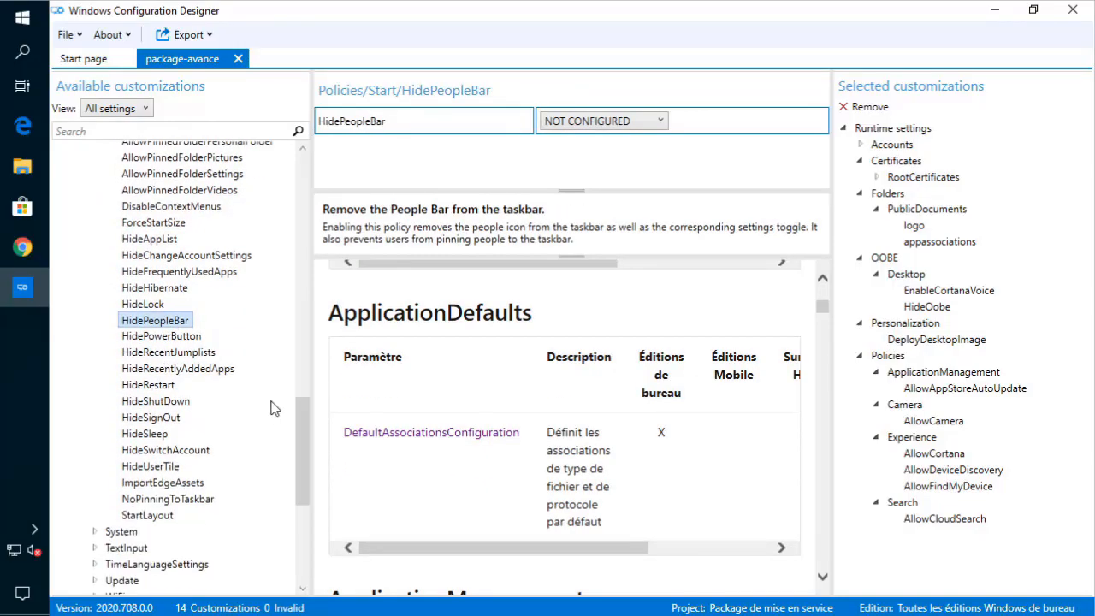
pyautogui.click(167, 434)
# - View HideRestart and HideShutDown, show the Start overview, then collapse Start and Search
pyautogui.scroll(2, 435, 282)
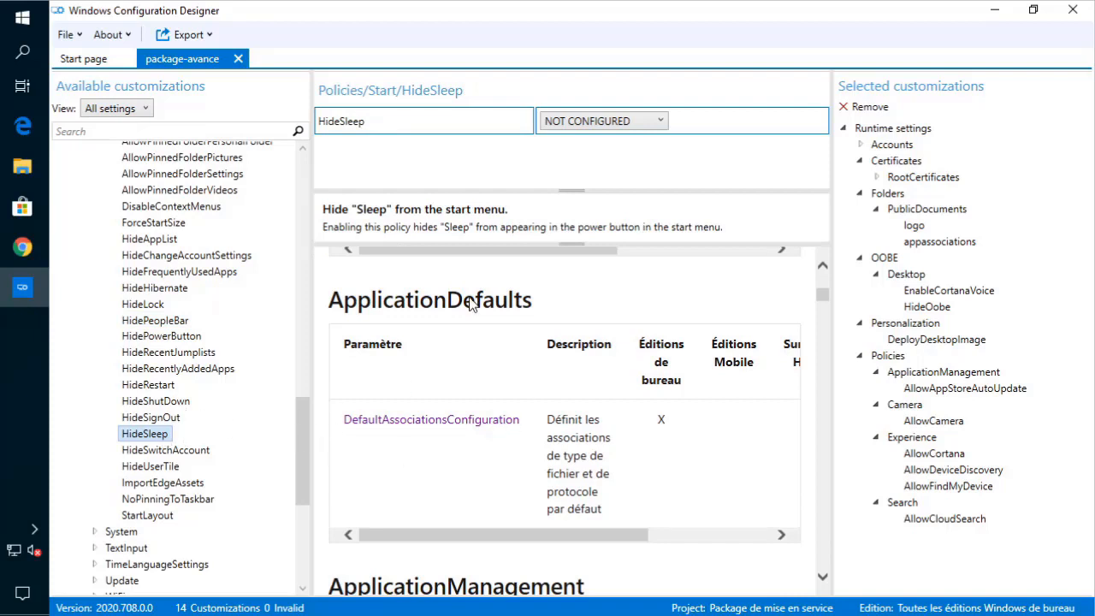
pyautogui.scroll(3, 424, 317)
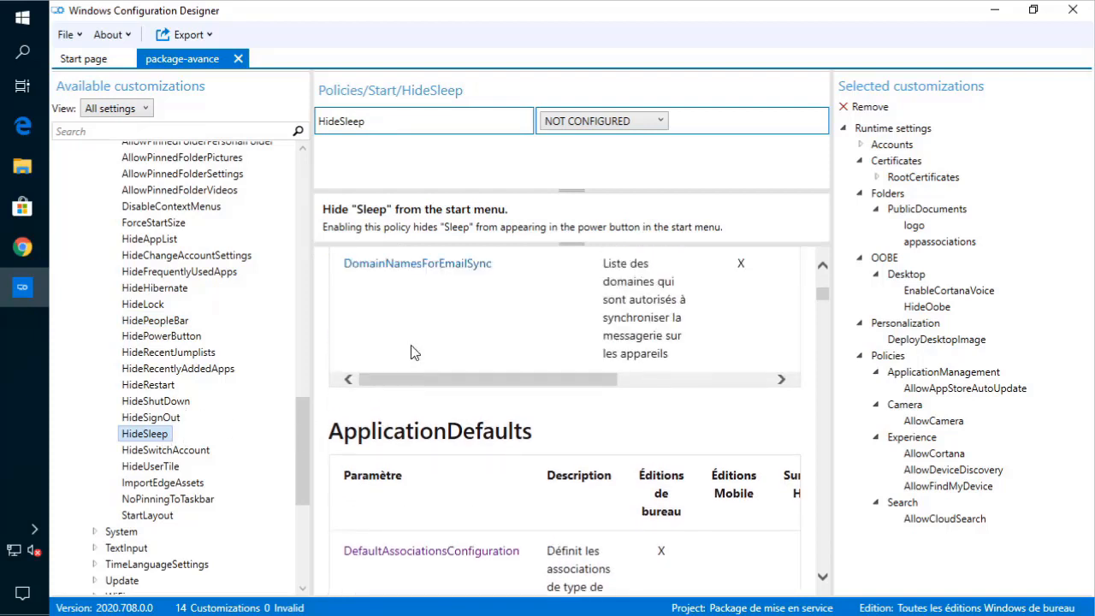
pyautogui.click(163, 386)
pyautogui.click(161, 402)
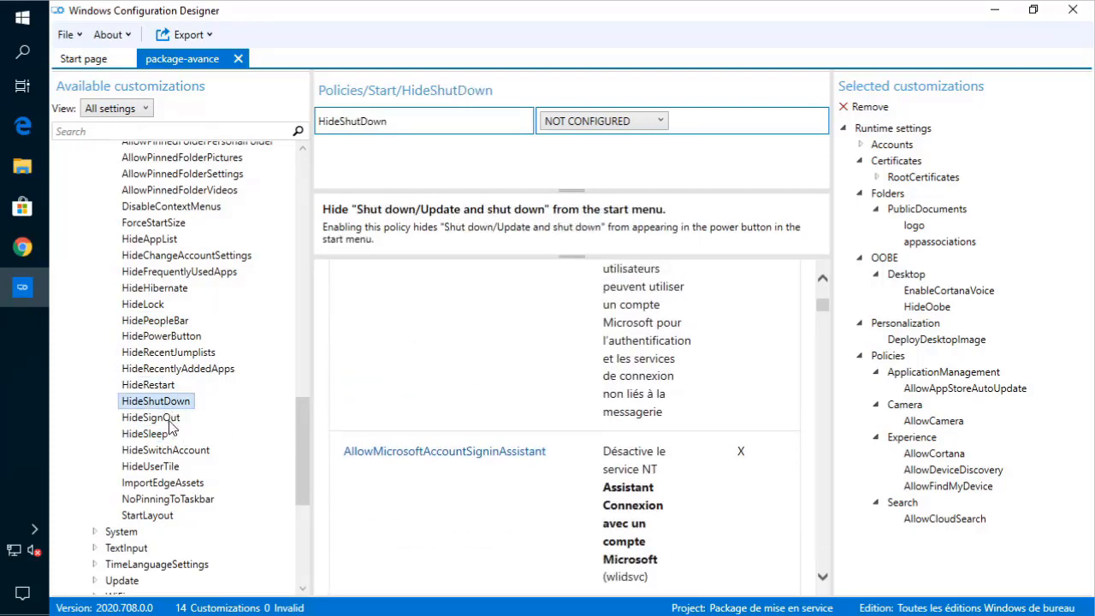
pyautogui.scroll(4, 176, 400)
pyautogui.scroll(3, 130, 309)
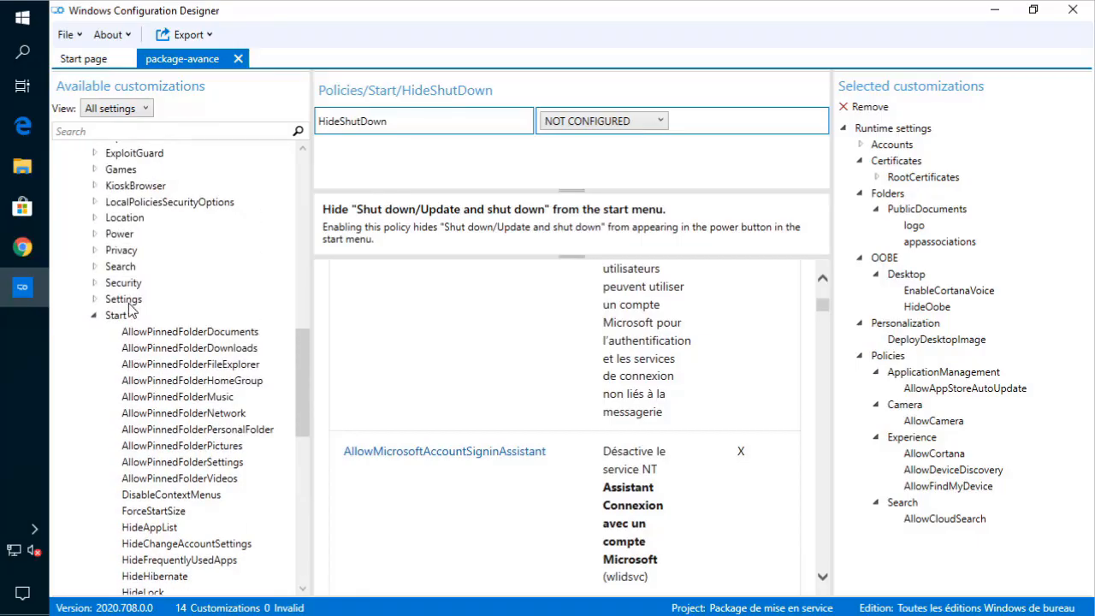
pyautogui.click(95, 318)
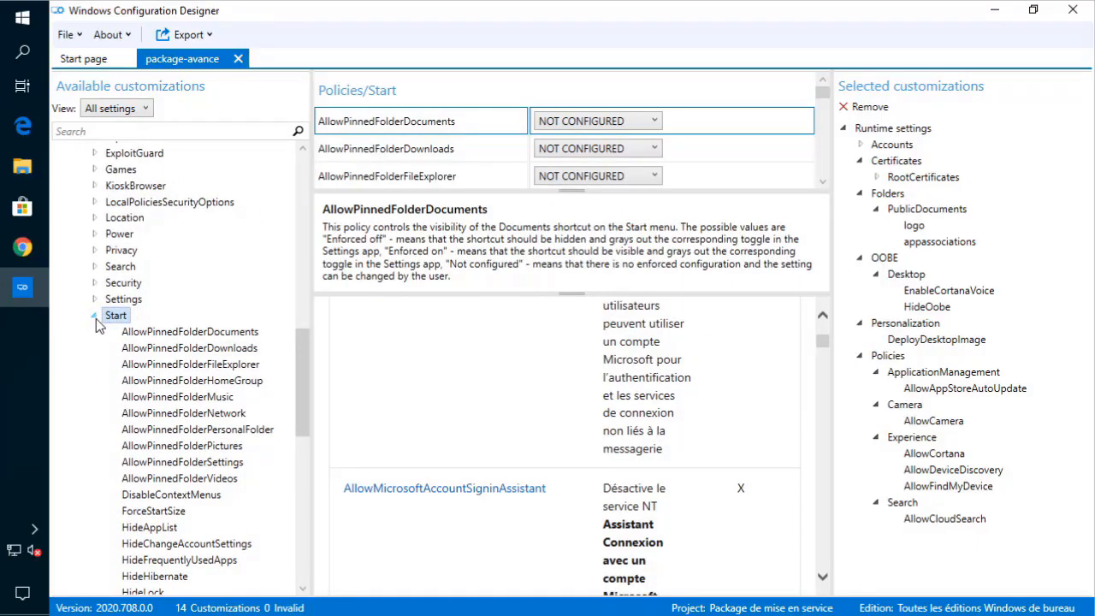
pyautogui.click(96, 318)
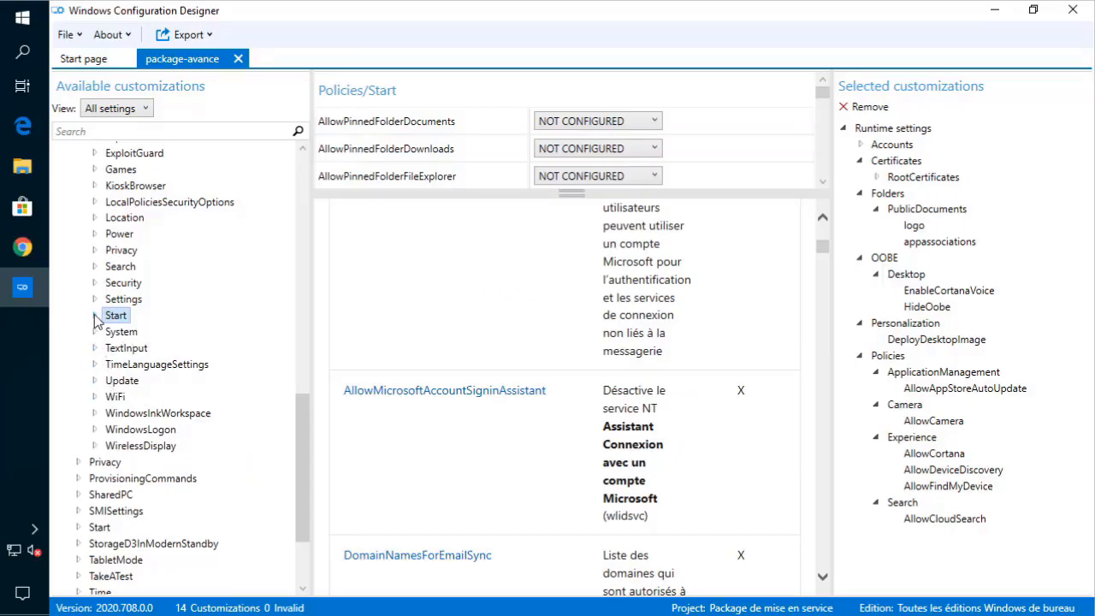
pyautogui.click(95, 266)
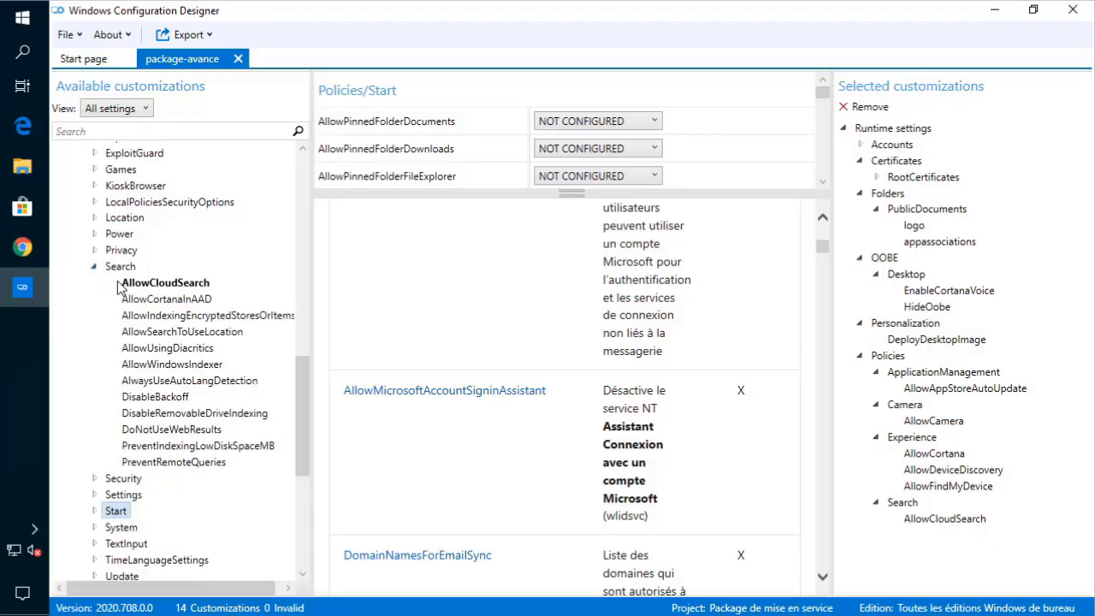
pyautogui.click(94, 266)
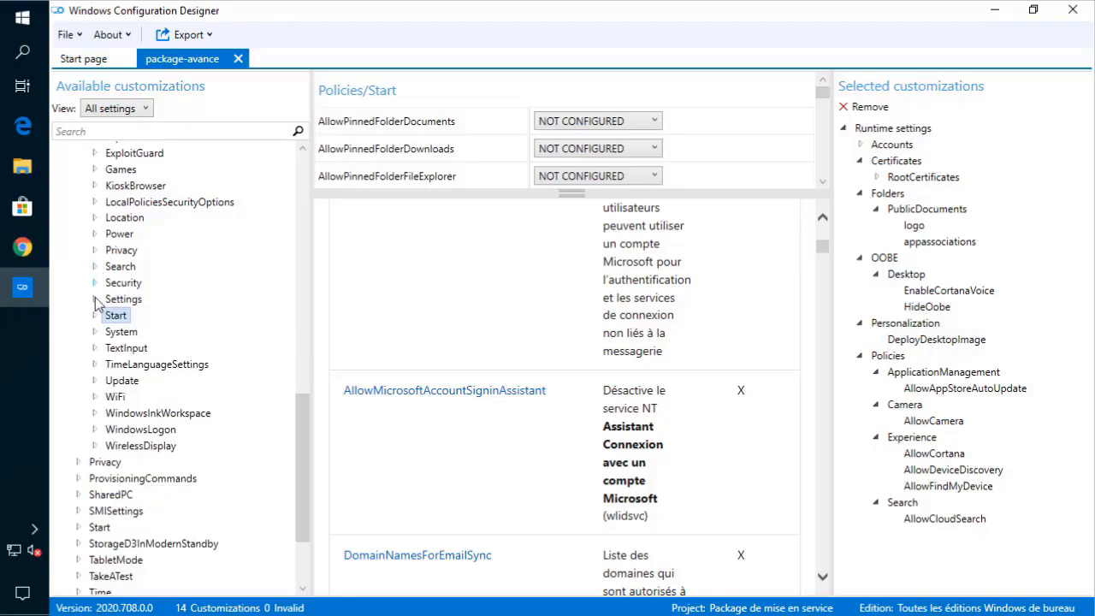
# - View TimeLanguageSettings' ConfigureTimeZone policy without changes, then collapse the group
pyautogui.click(95, 364)
pyautogui.click(128, 380)
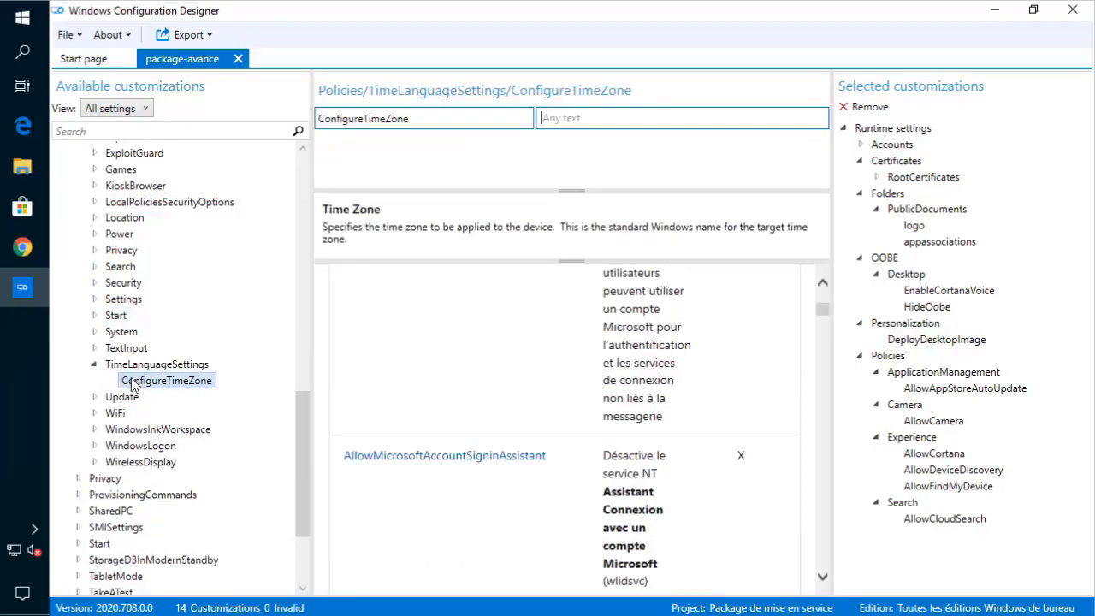
pyautogui.scroll(-3, 571, 317)
pyautogui.scroll(15, 571, 317)
pyautogui.scroll(5, 572, 318)
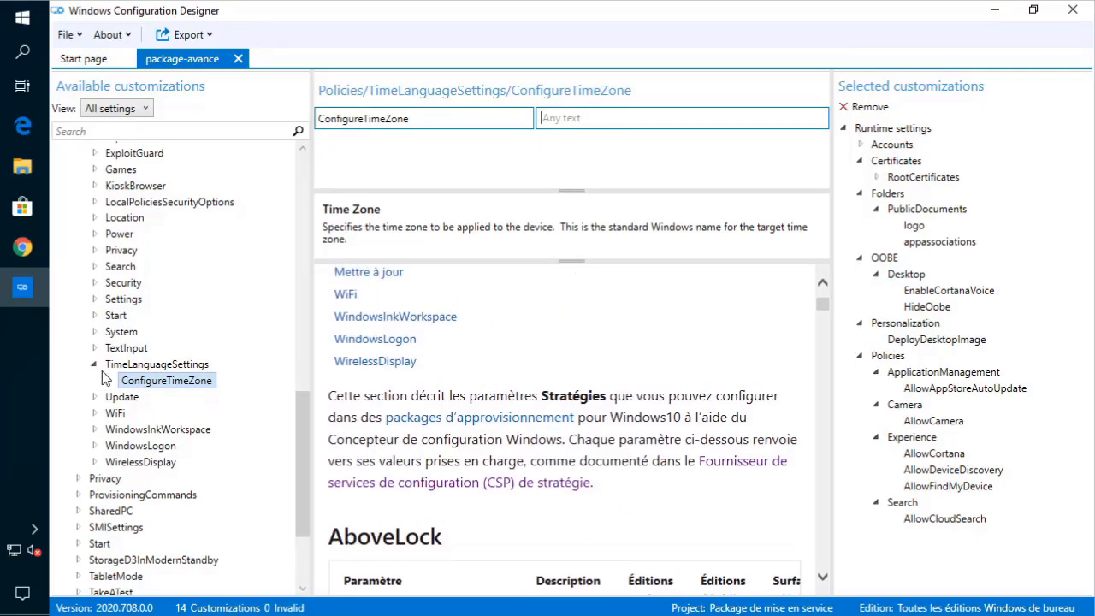
pyautogui.click(96, 366)
pyautogui.click(96, 366)
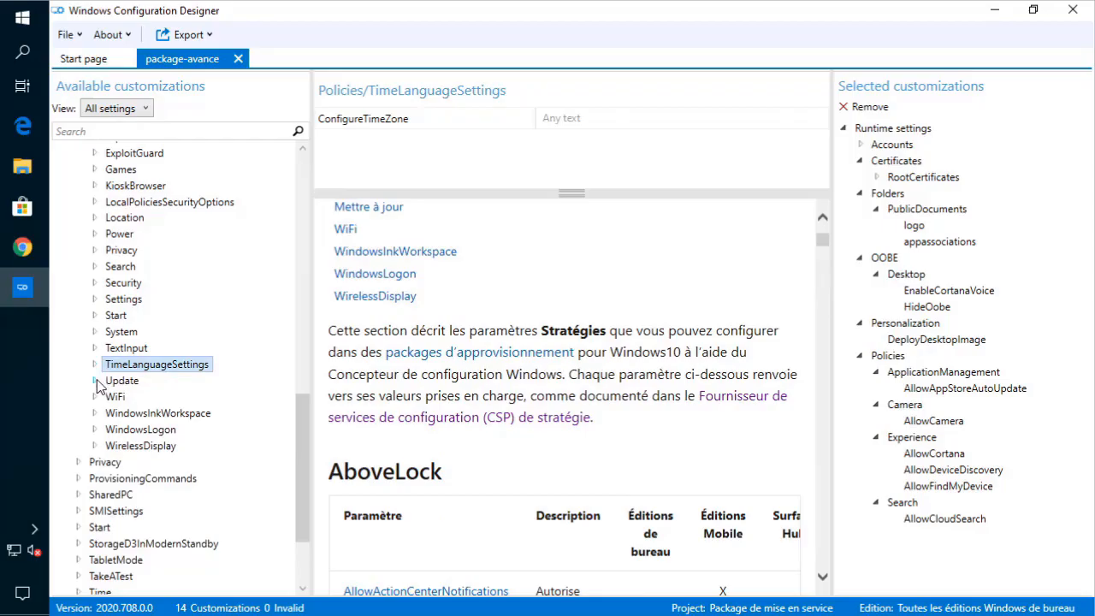
# - Set Update's AllowAutoUpdate to 'Notify user before download'
pyautogui.click(95, 379)
pyautogui.scroll(-1, 125, 398)
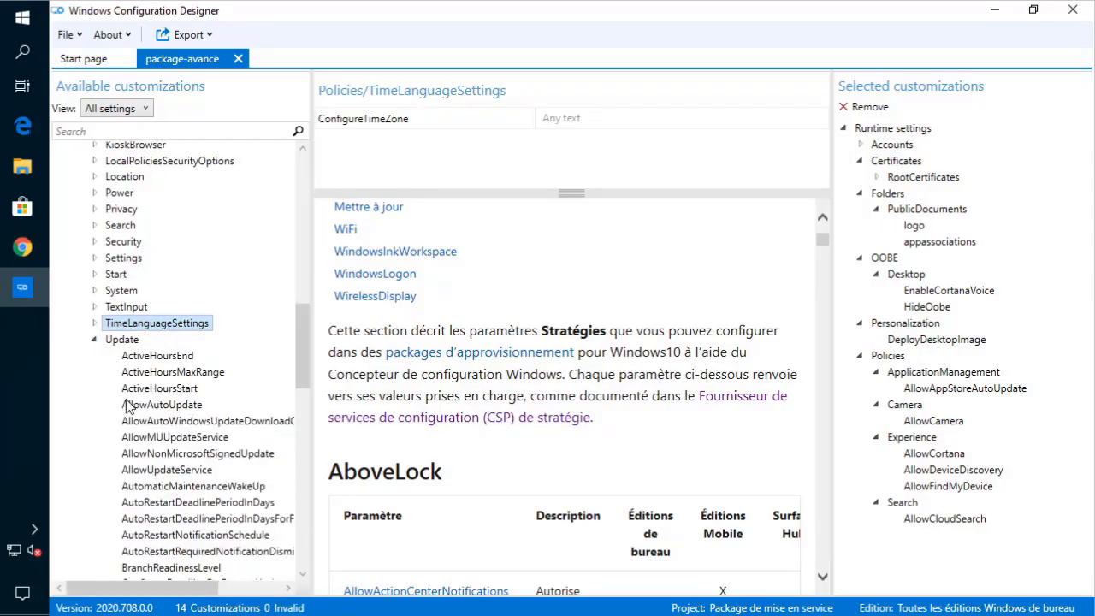
pyautogui.scroll(-1, 128, 405)
pyautogui.scroll(-2, 129, 406)
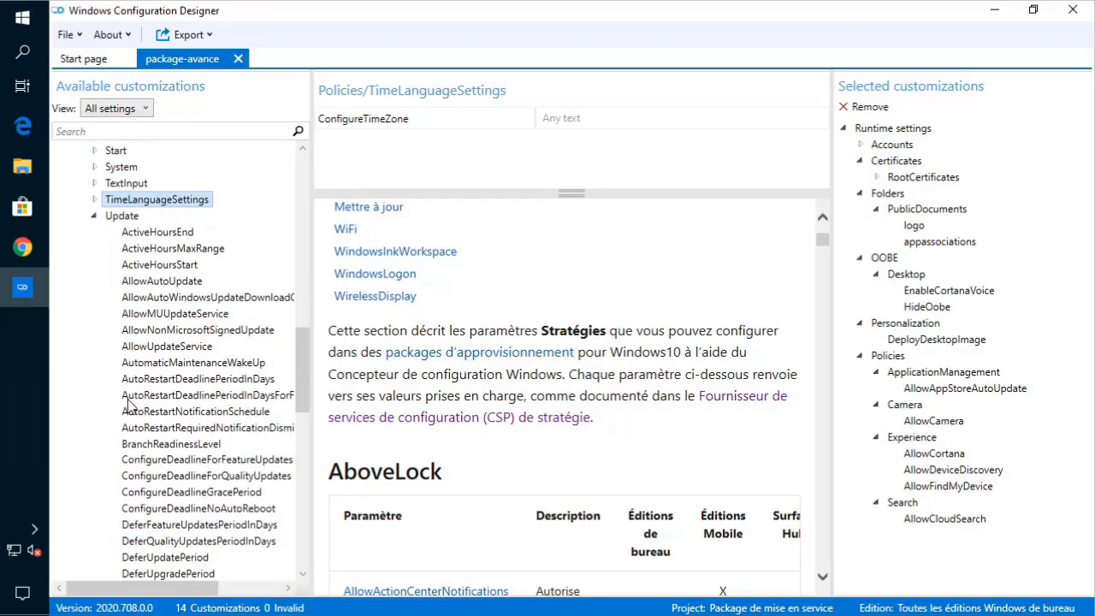
pyautogui.click(183, 289)
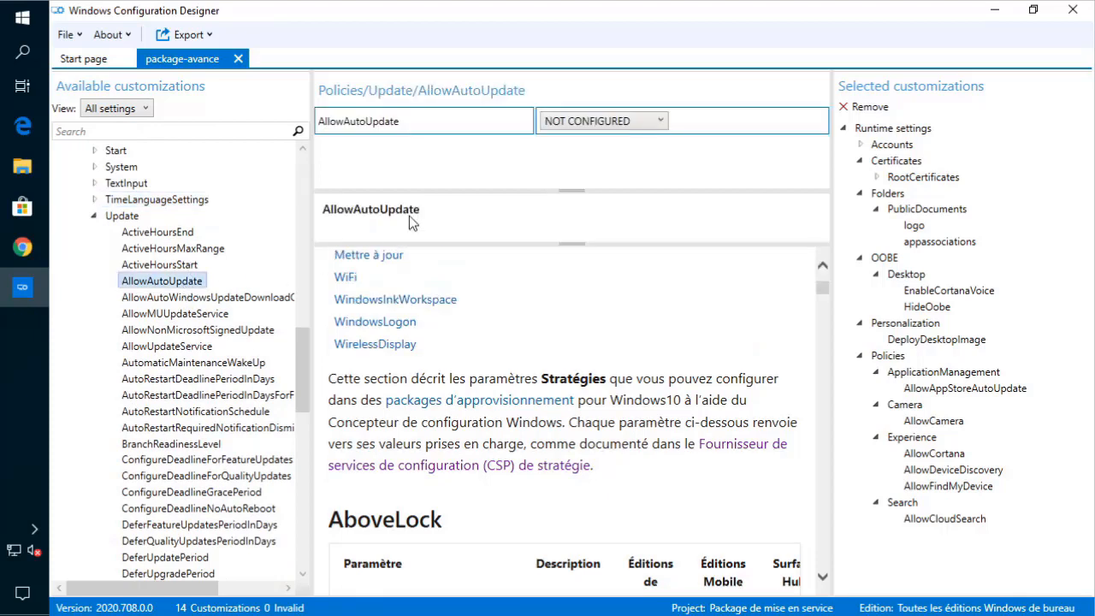
pyautogui.click(607, 134)
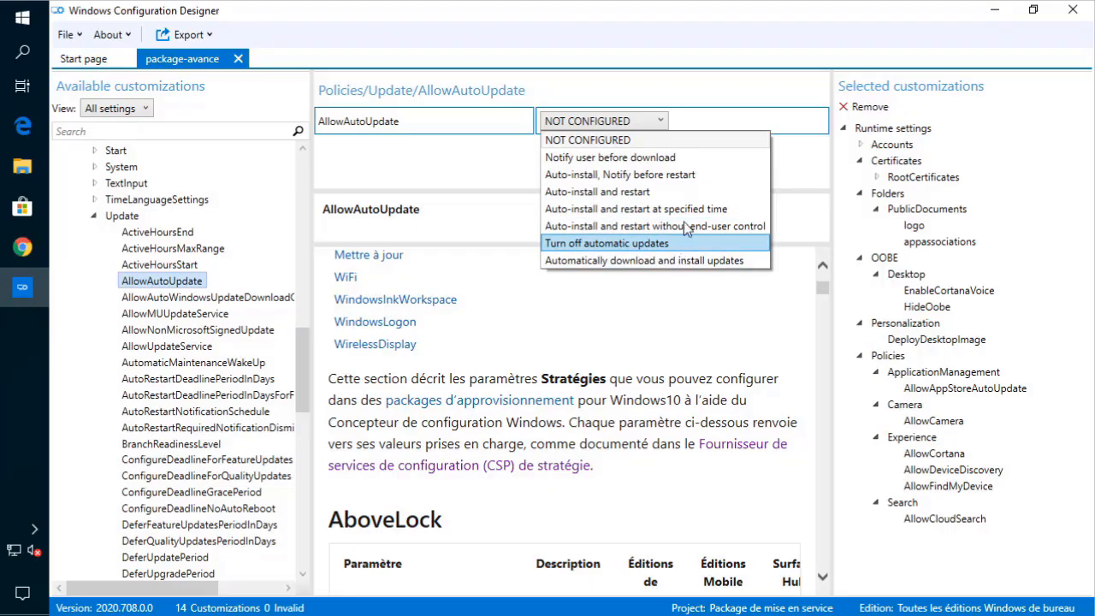
pyautogui.click(687, 157)
pyautogui.moveTo(23, 288)
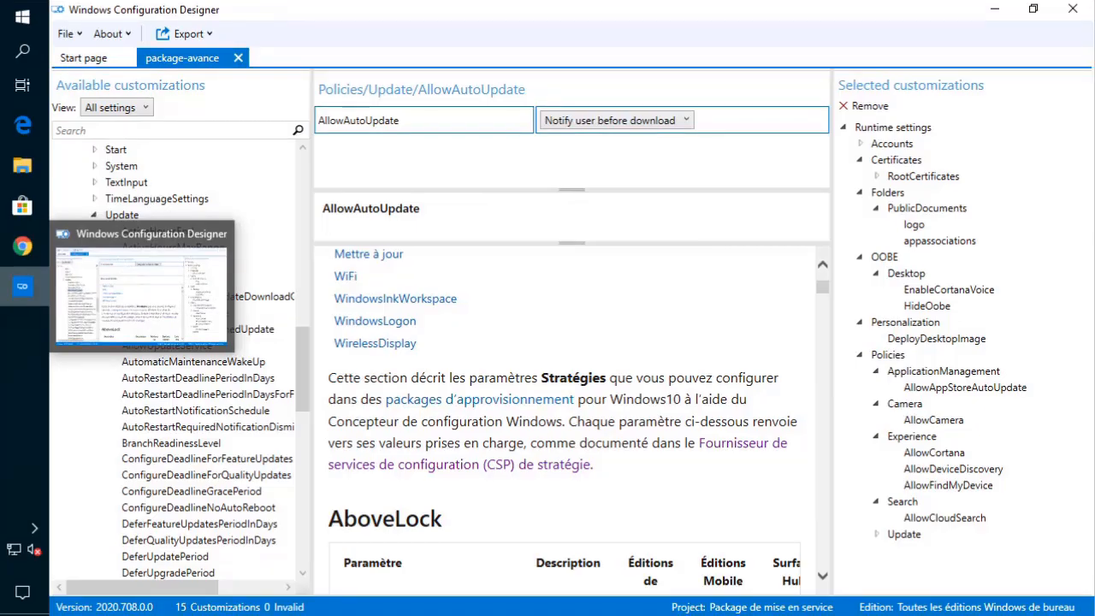
pyautogui.click(130, 528)
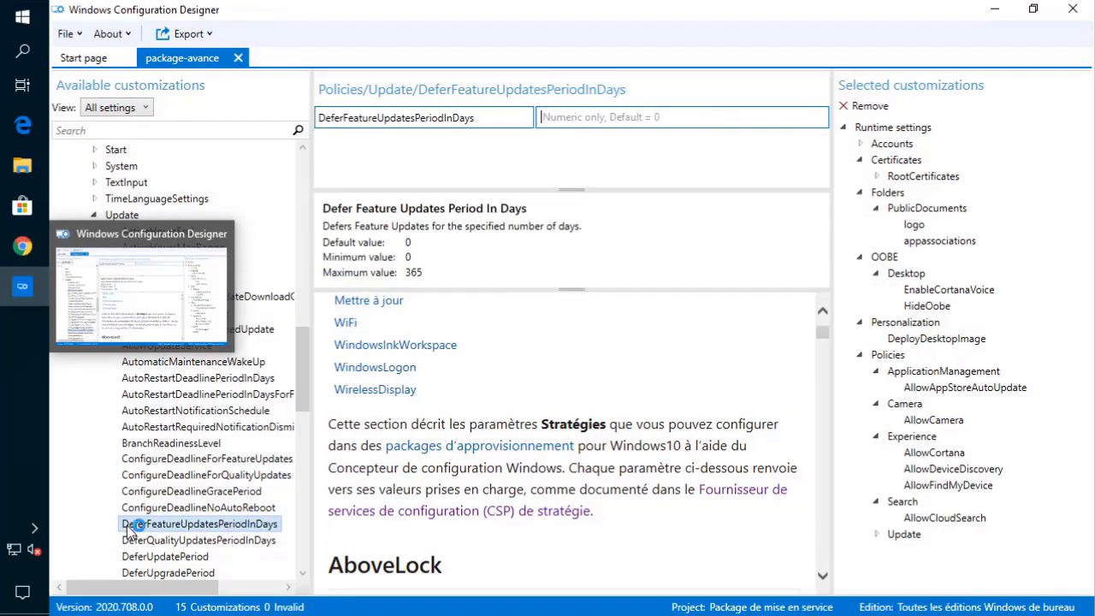
# - Collapse the Update and Policies groups in the customizations tree
pyautogui.click(94, 217)
pyautogui.scroll(8, 88, 277)
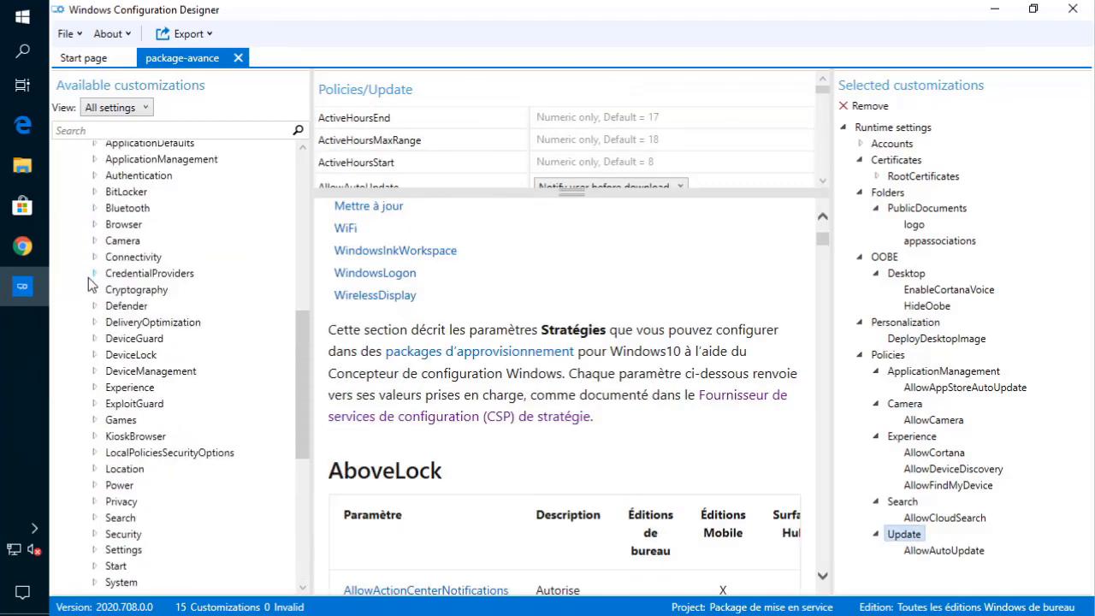
pyautogui.scroll(5, 88, 277)
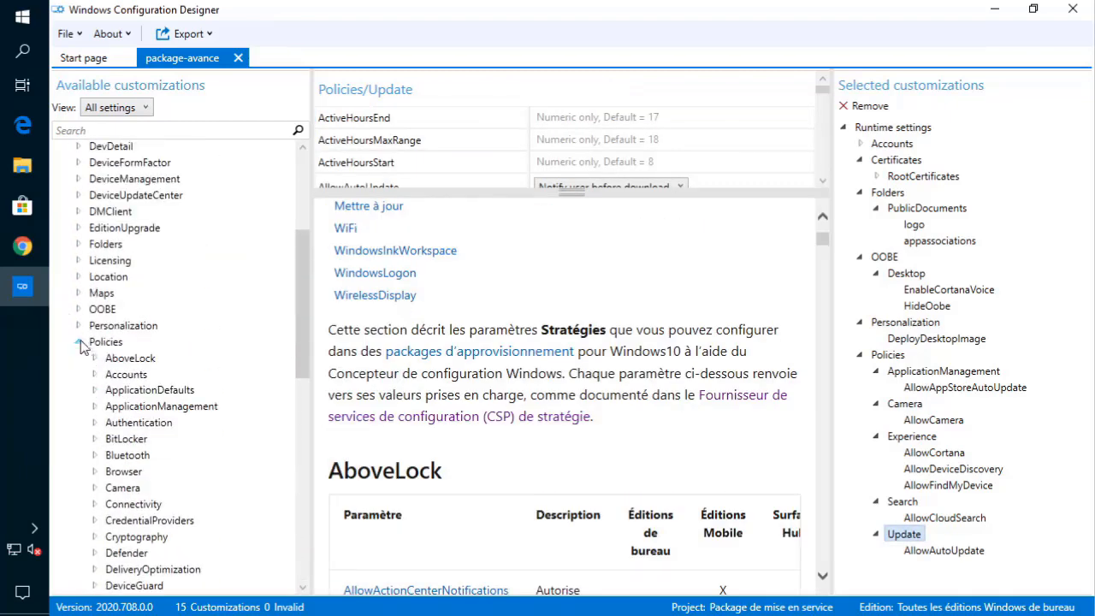
pyautogui.click(83, 342)
pyautogui.click(78, 341)
pyautogui.scroll(-1, 143, 351)
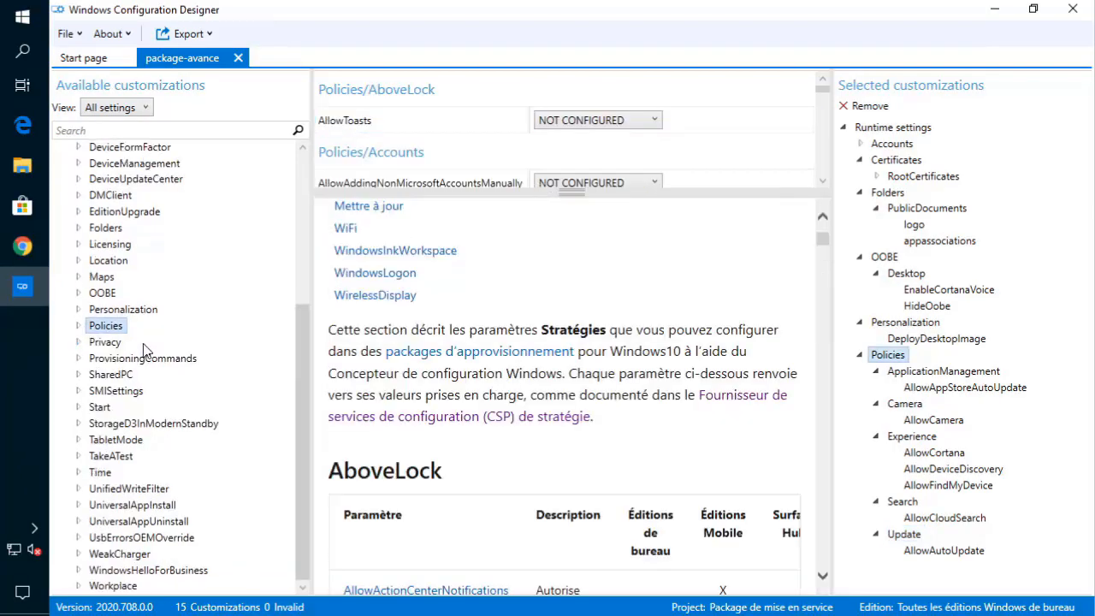
# - Under SharedPC > AccountManagement, review the AccountModel and DeletionPolicy settings
pyautogui.click(78, 374)
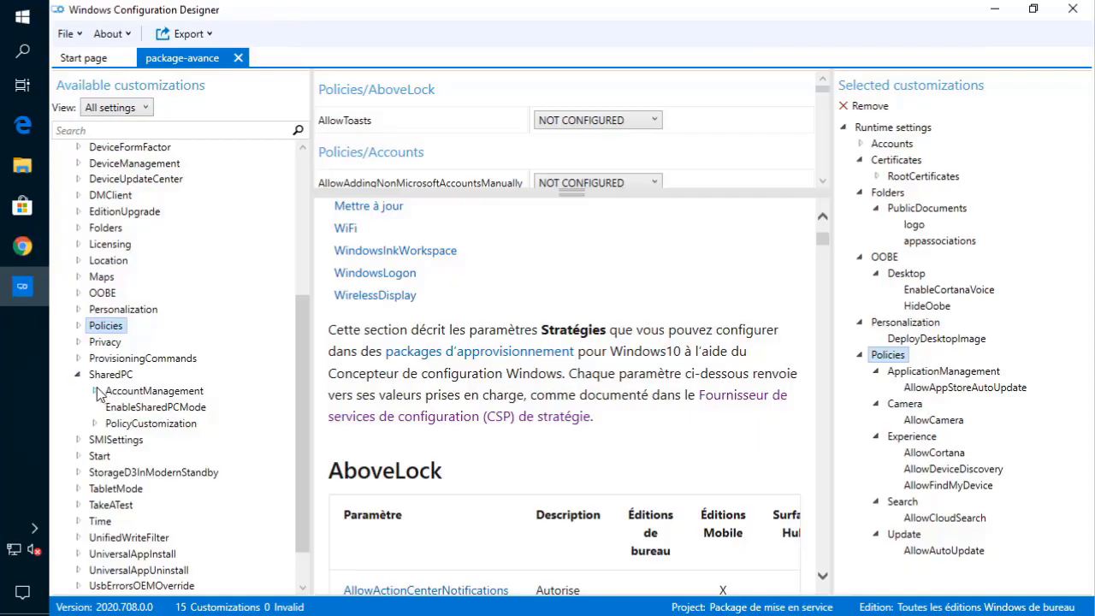
pyautogui.click(95, 389)
pyautogui.click(154, 408)
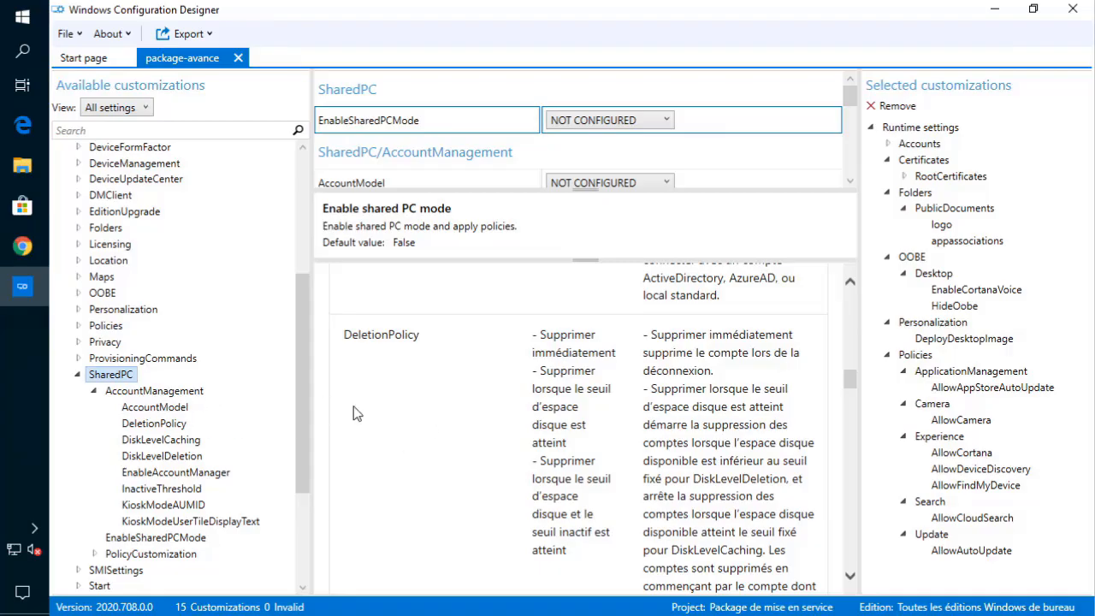
pyautogui.click(162, 429)
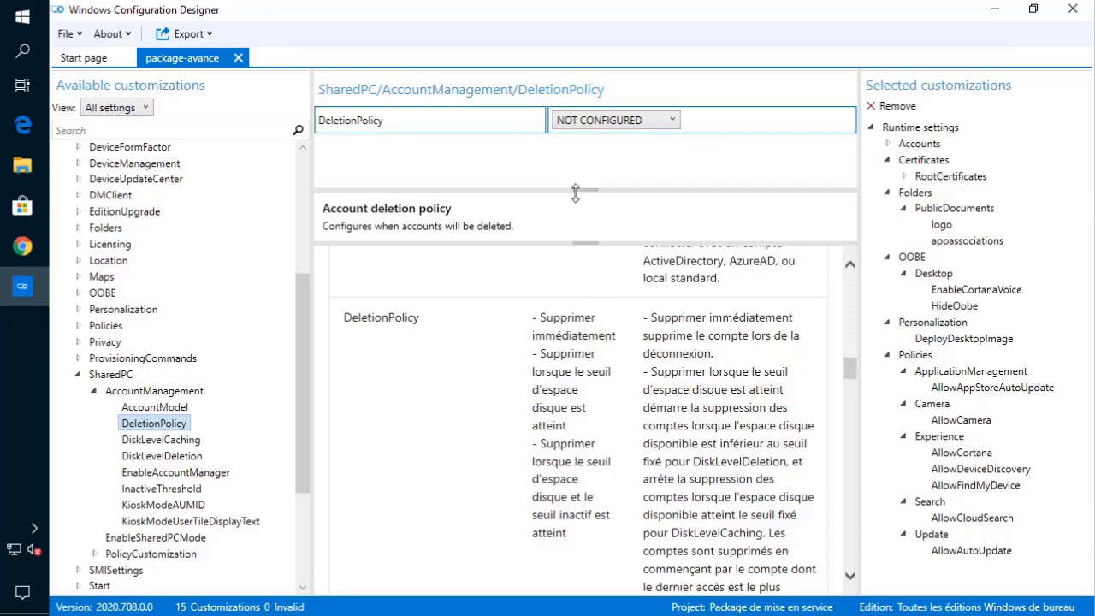
pyautogui.moveTo(576, 191); pyautogui.dragTo(579, 220)
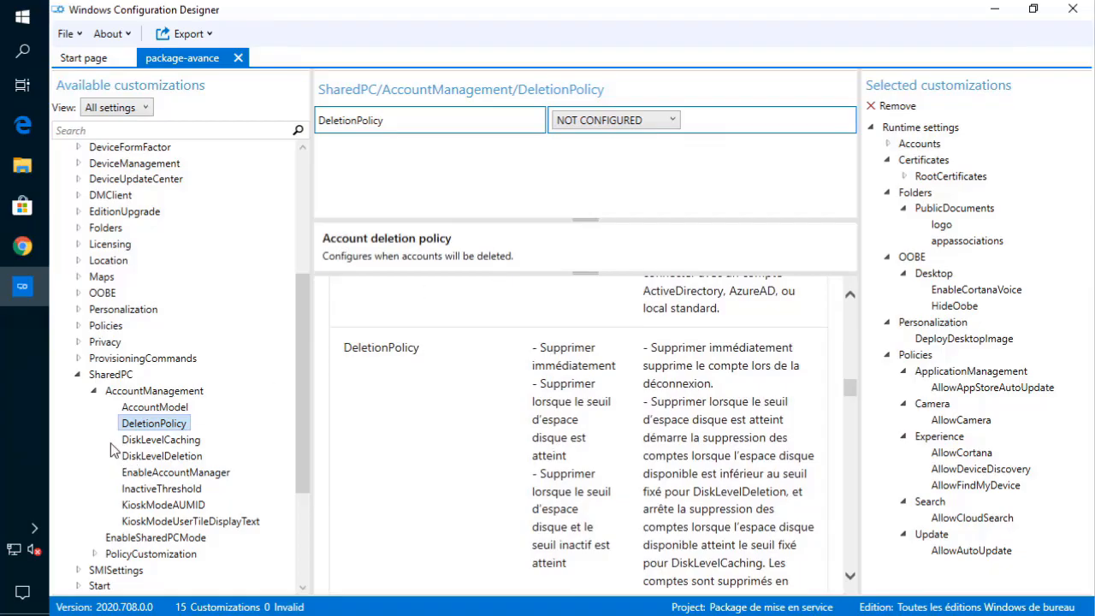
# - Show the SharedPC settings overview, collapse SharedPC, and expand the Start group
pyautogui.click(95, 389)
pyautogui.click(78, 382)
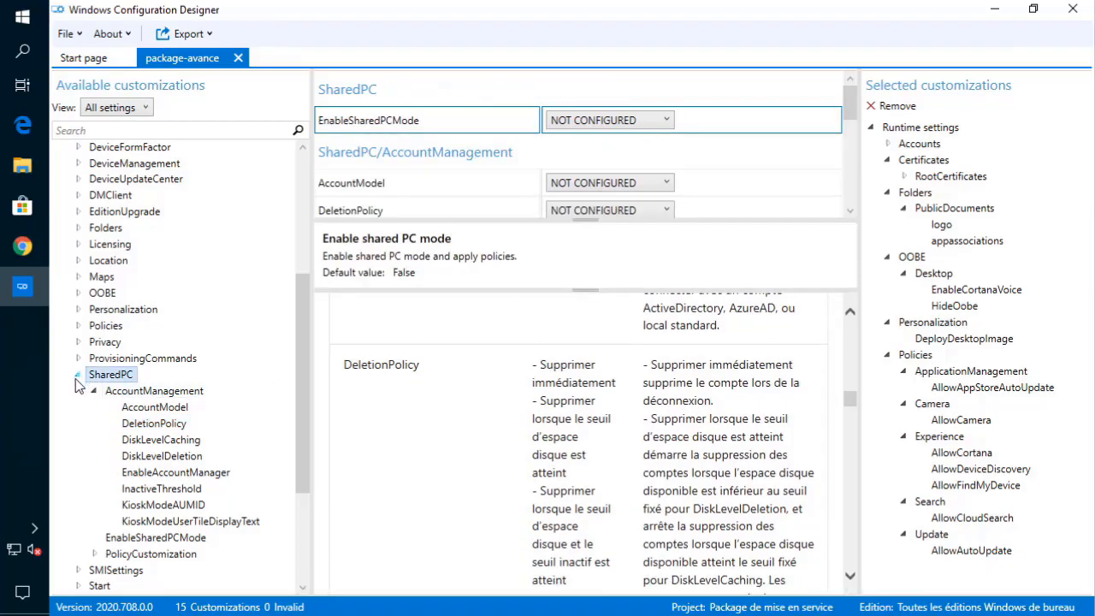
pyautogui.click(77, 377)
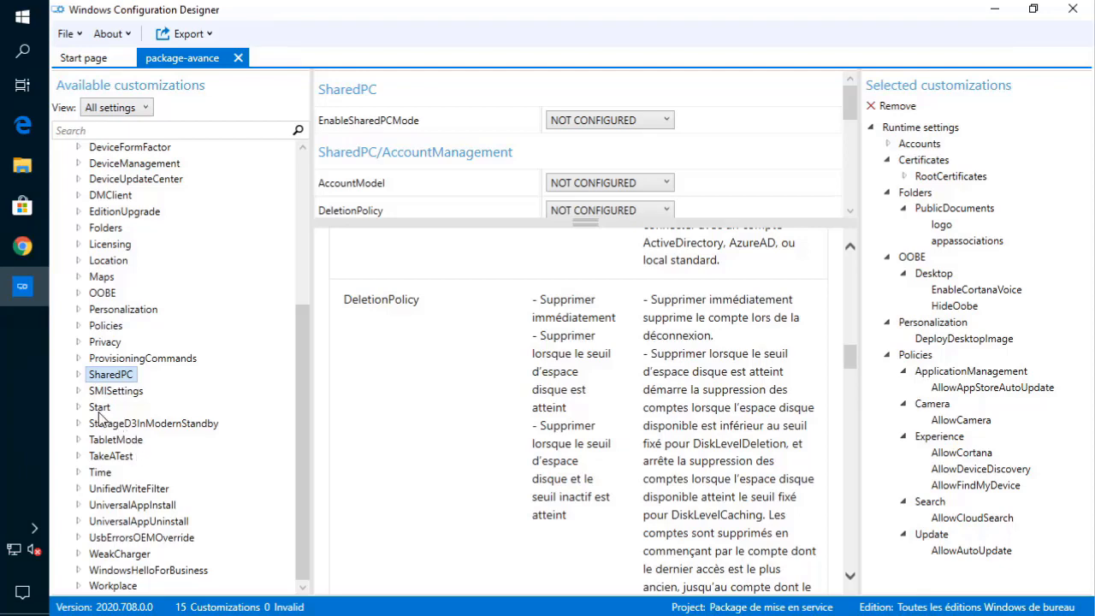
pyautogui.click(78, 408)
pyautogui.click(128, 427)
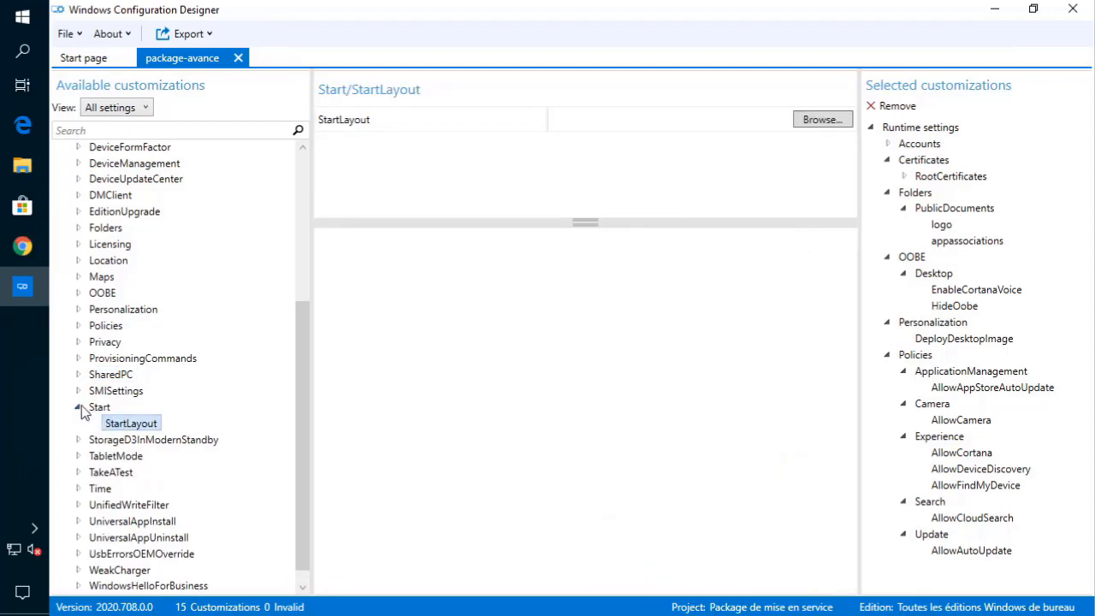
pyautogui.click(78, 408)
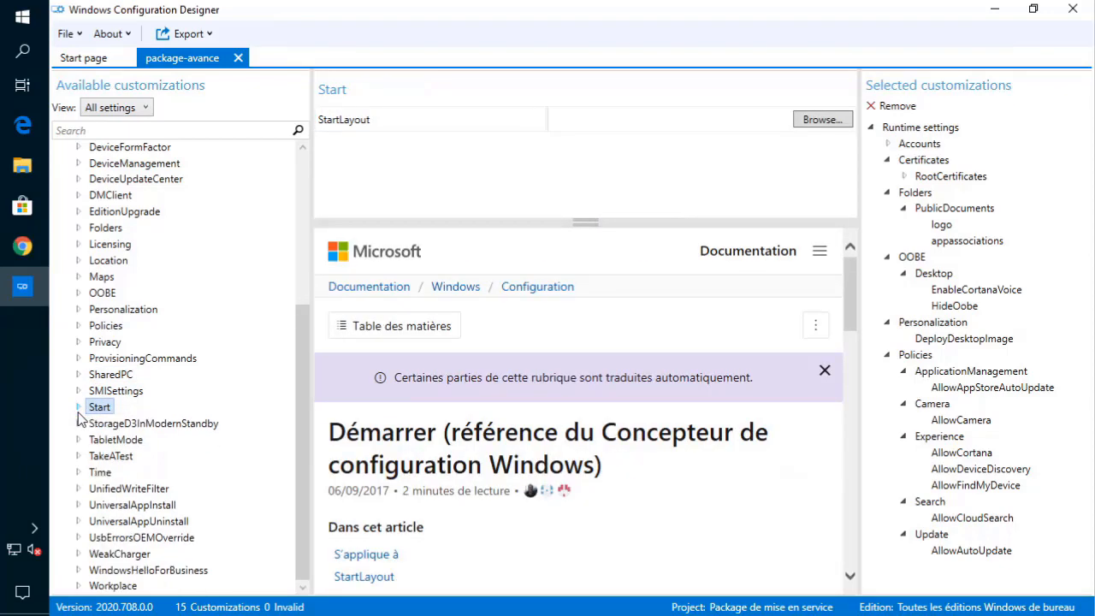
pyautogui.scroll(1, 165, 451)
pyautogui.scroll(-1, 165, 451)
pyautogui.click(77, 326)
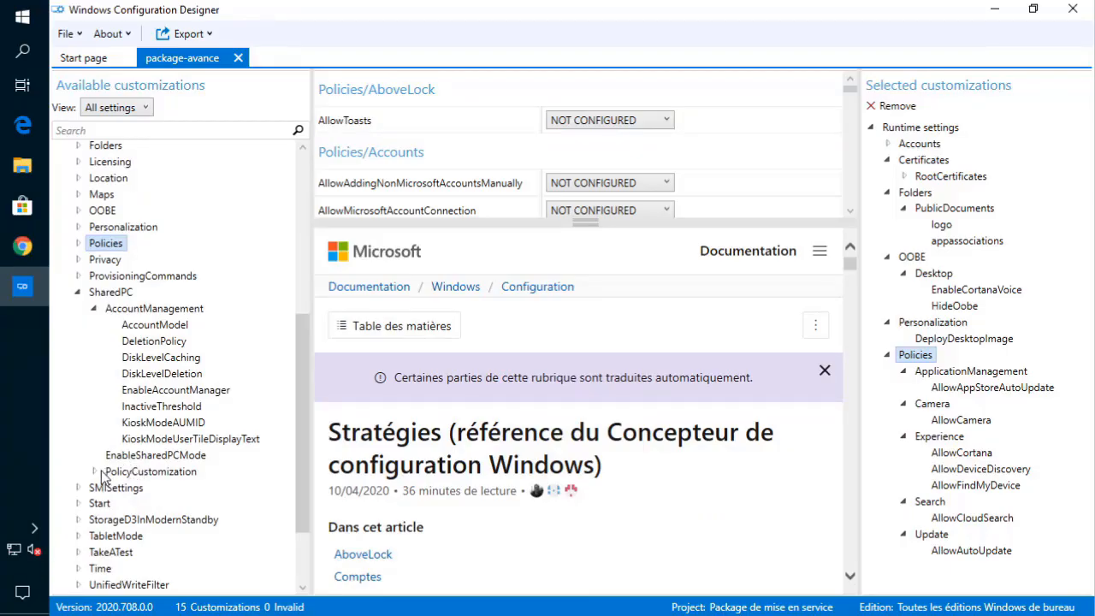
pyautogui.click(95, 471)
pyautogui.scroll(-4, 119, 482)
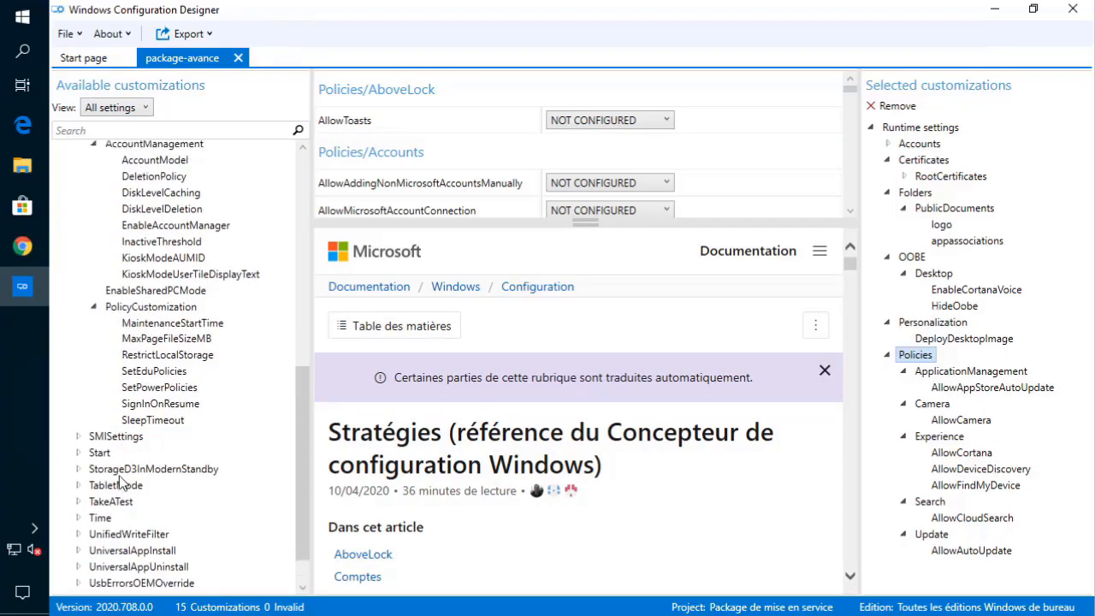
pyautogui.scroll(1, 119, 482)
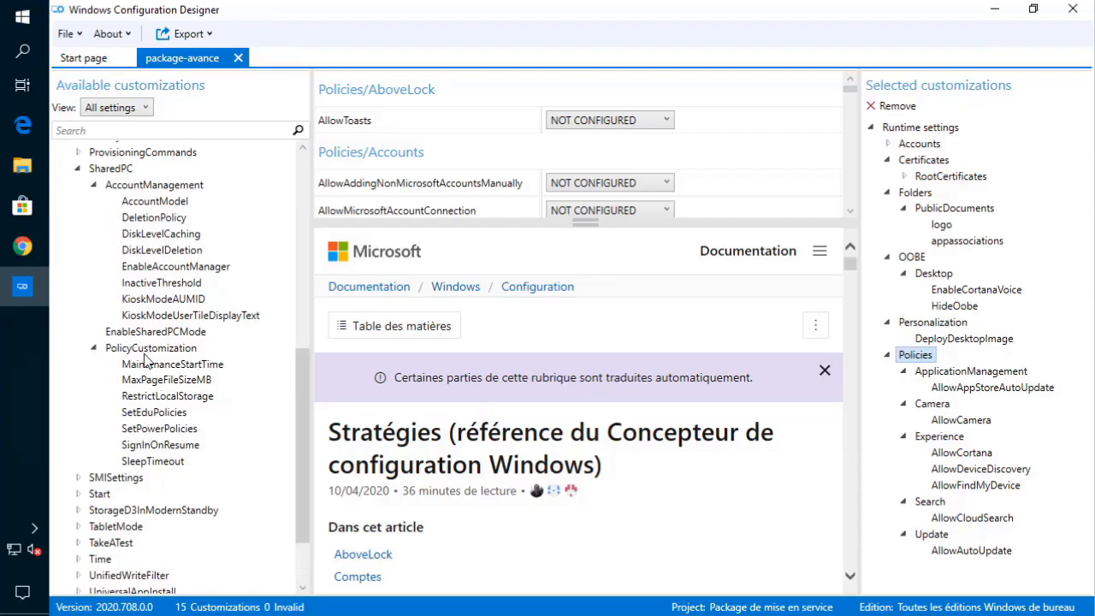
pyautogui.click(166, 380)
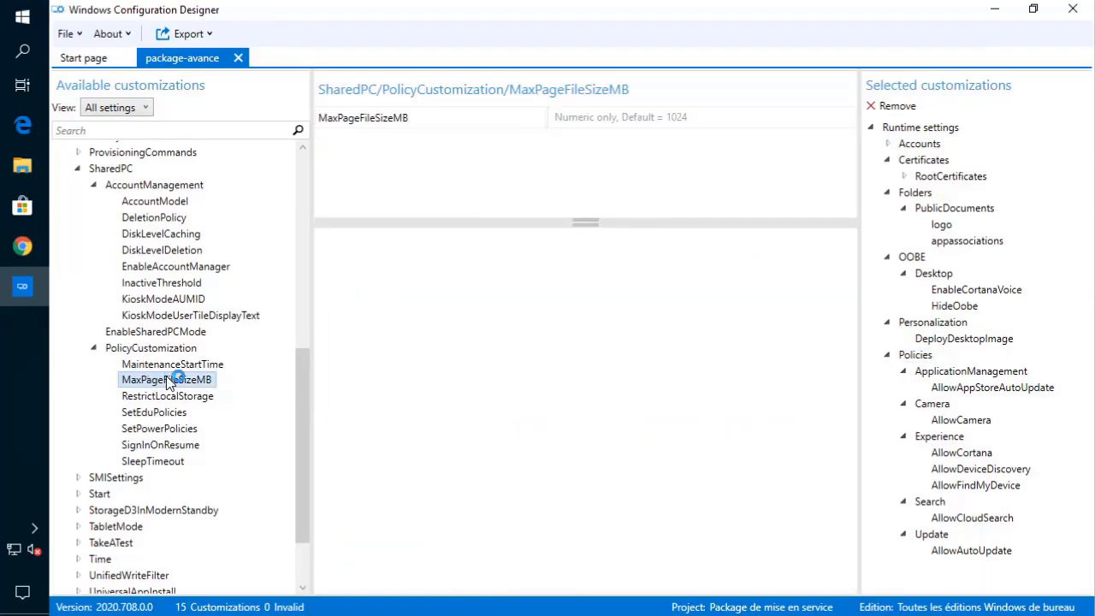
pyautogui.scroll(-3, 447, 402)
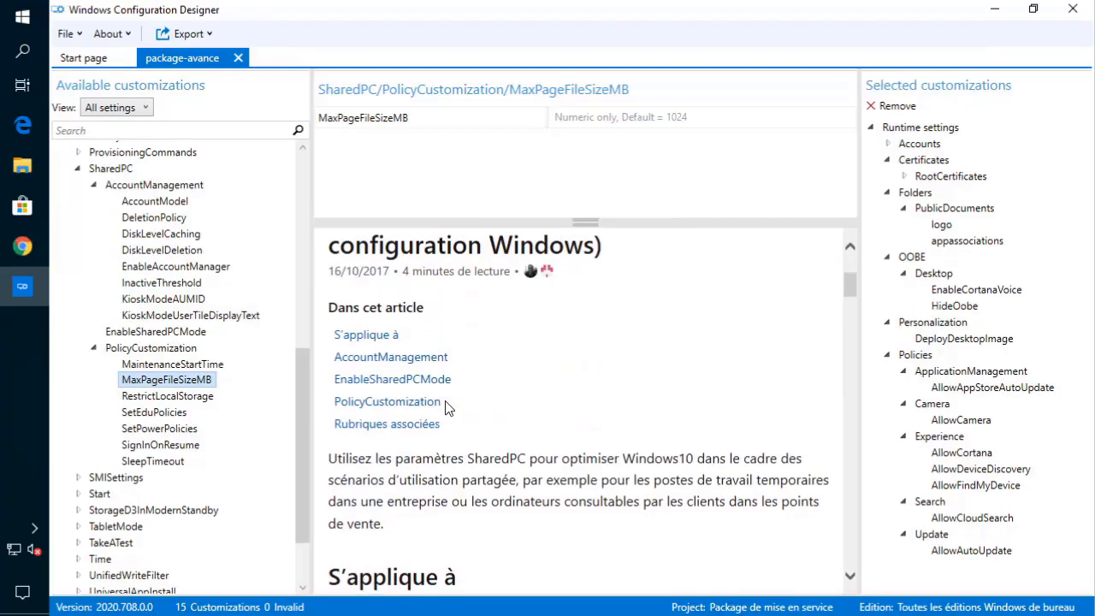
pyautogui.scroll(-5, 447, 404)
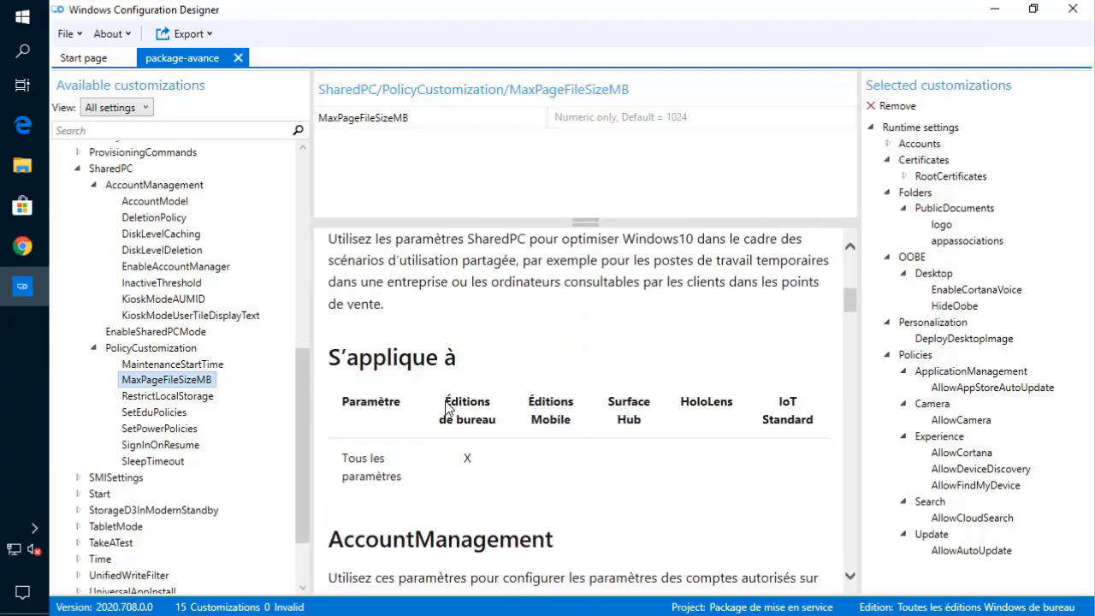
pyautogui.click(171, 412)
pyautogui.click(173, 398)
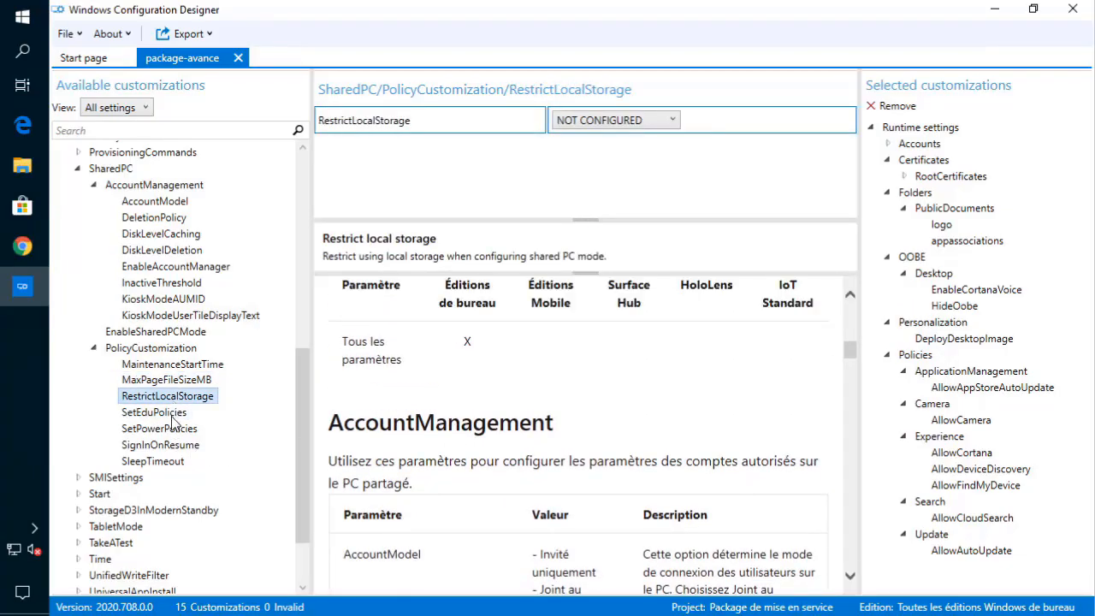
pyautogui.click(171, 413)
pyautogui.click(174, 430)
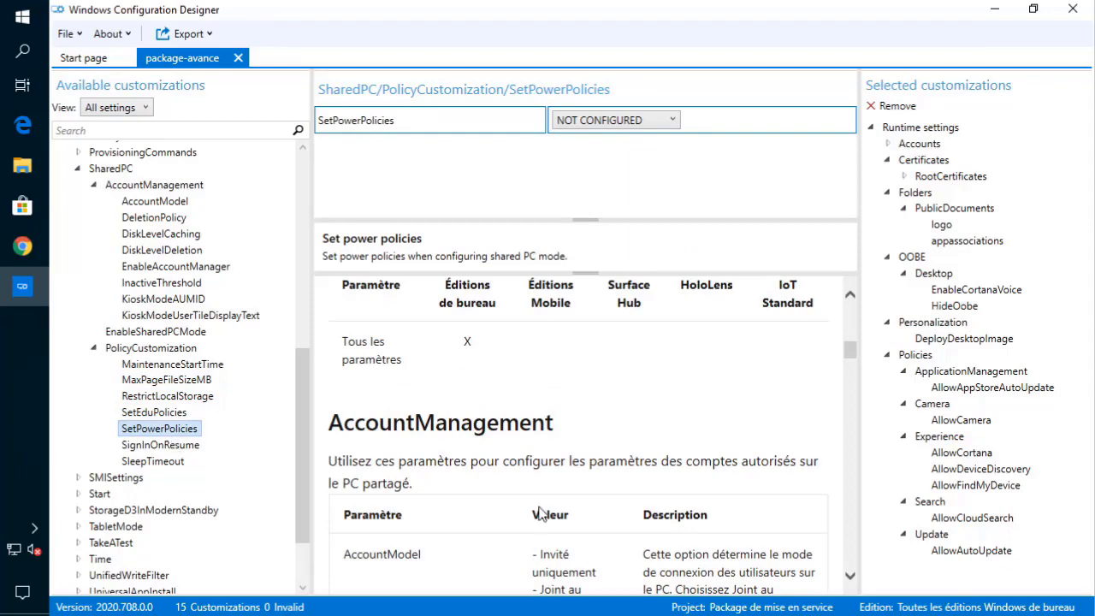
pyautogui.click(159, 413)
pyautogui.scroll(-3, 420, 414)
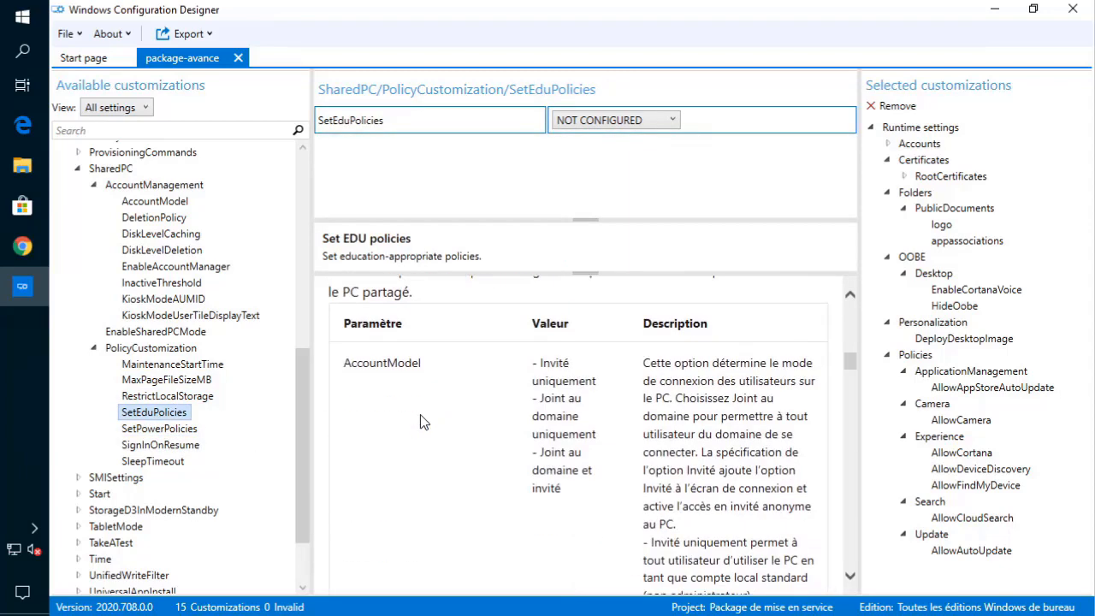
pyautogui.scroll(-10, 420, 414)
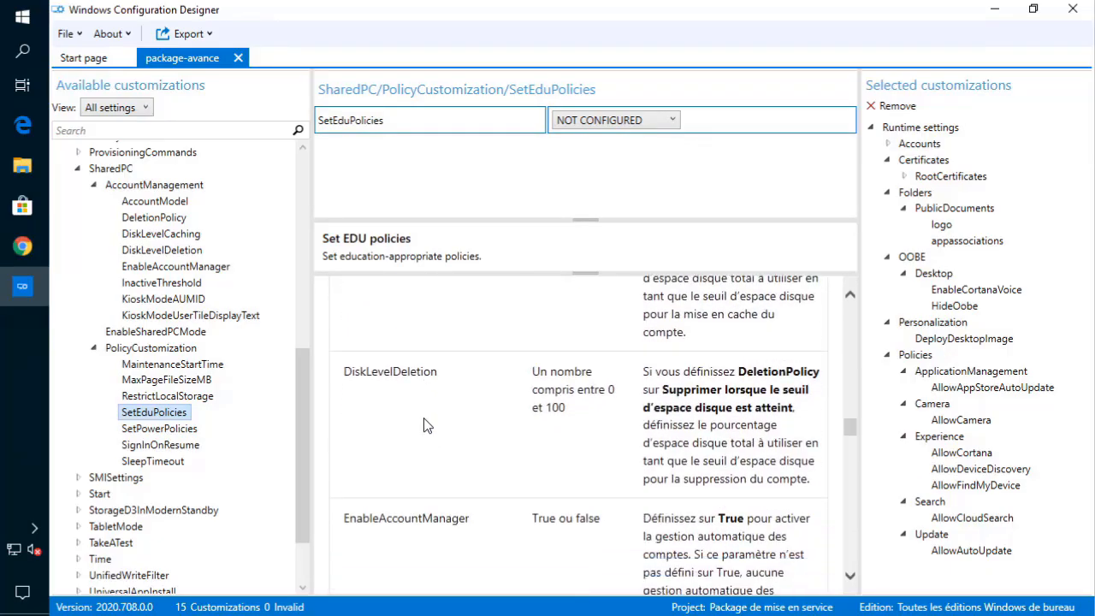
pyautogui.scroll(-10, 423, 417)
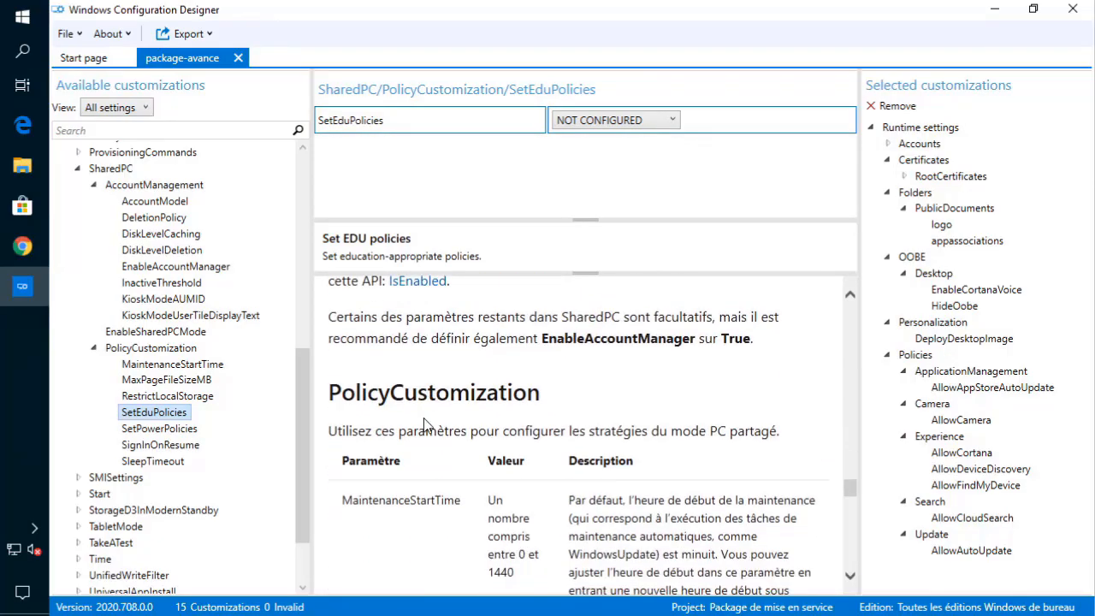
pyautogui.scroll(-10, 426, 425)
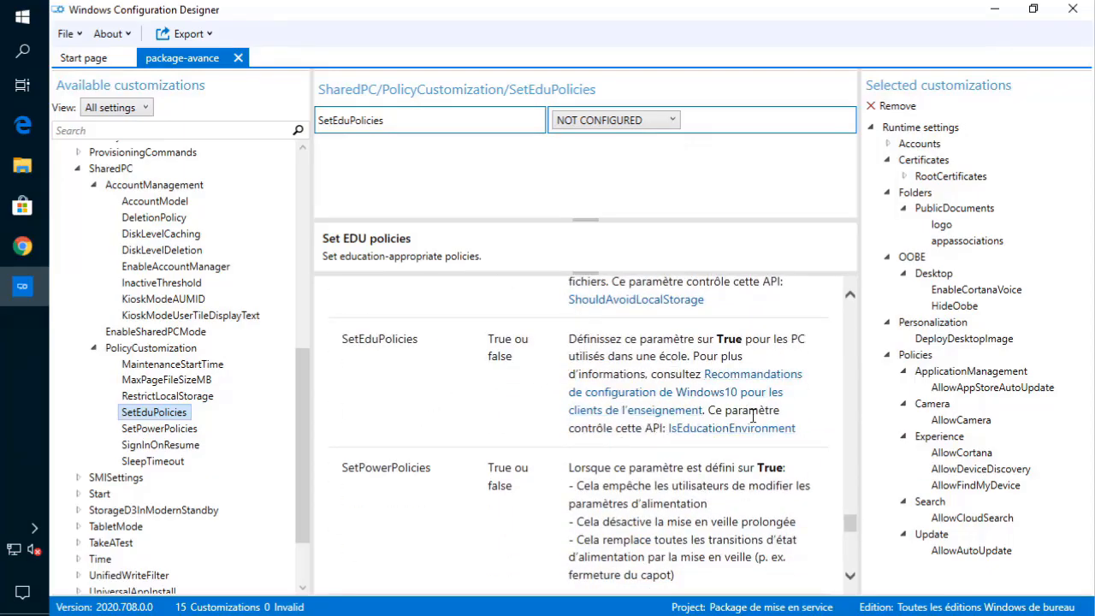
pyautogui.click(161, 398)
pyautogui.click(160, 428)
pyautogui.click(171, 380)
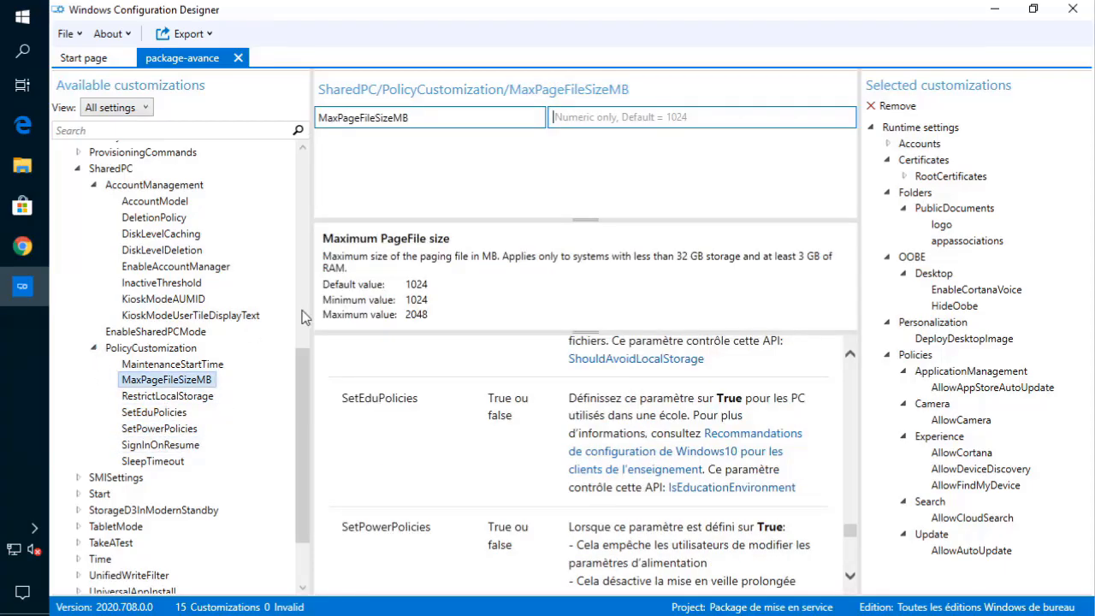
pyautogui.click(106, 348)
pyautogui.click(81, 169)
pyautogui.click(78, 169)
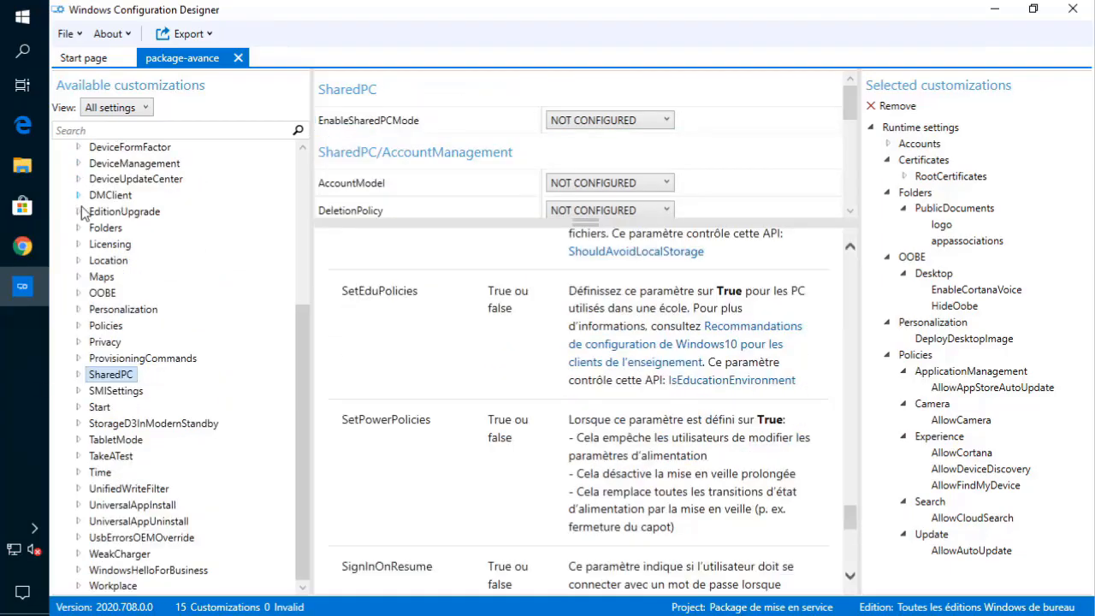
# - Expand ProvisioningCommands to show its DeviceContext and PrimaryContext groups
pyautogui.click(78, 358)
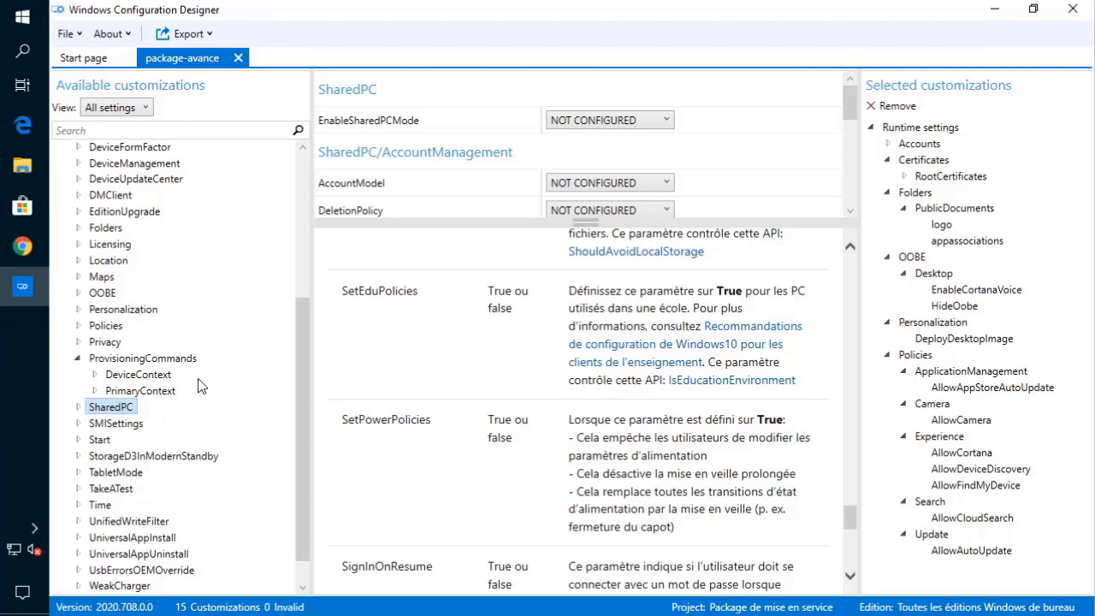
pyautogui.scroll(-1, 189, 386)
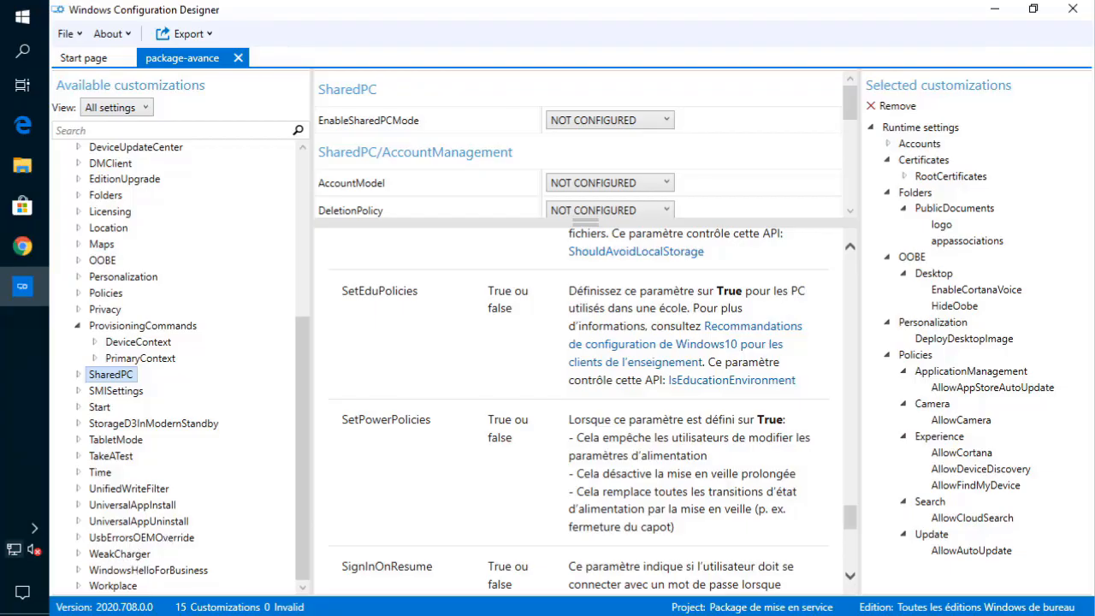
pyautogui.moveTo(14, 548)
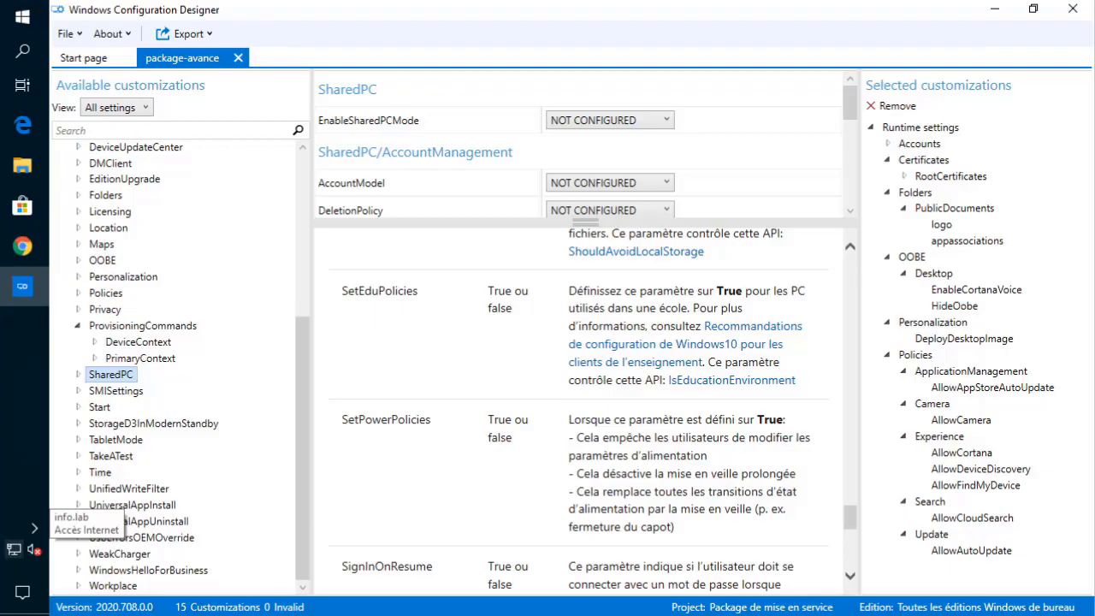